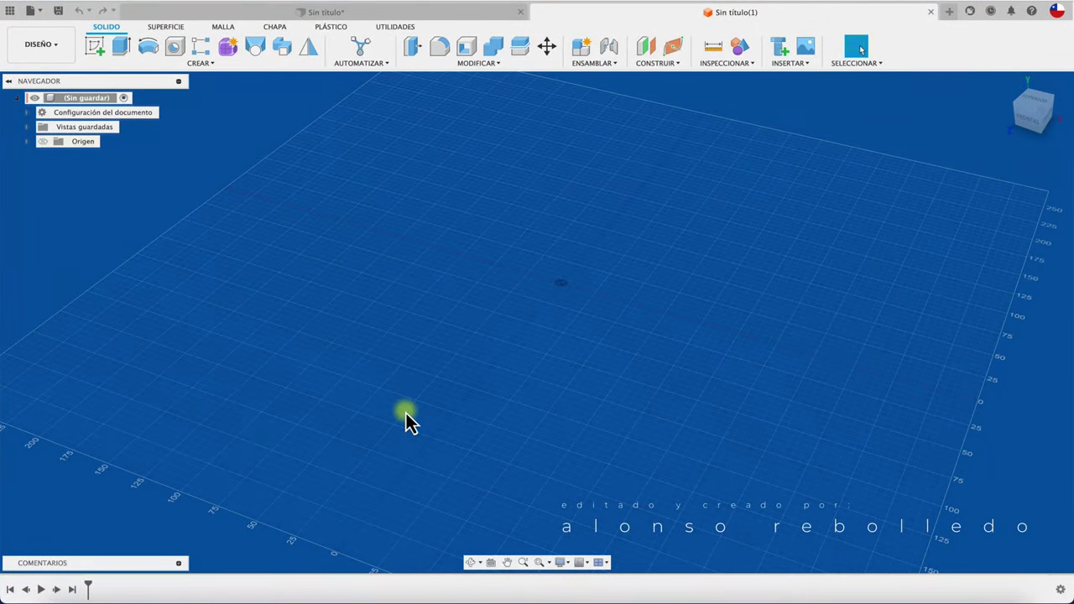
Open help and browse the Create menu of solid commands without choosing one.
key("F1")
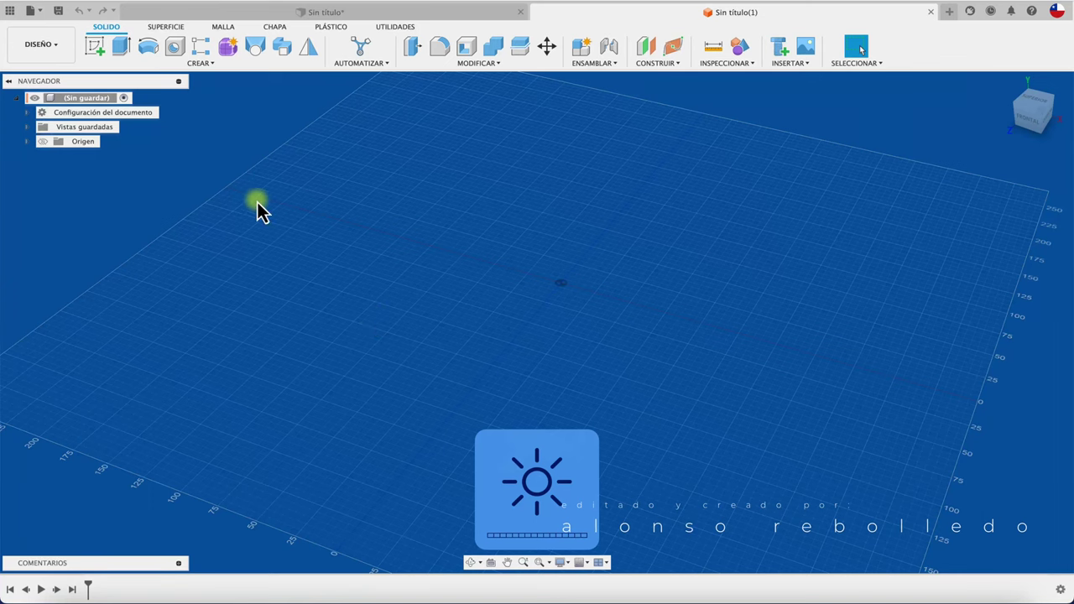
left_click(222, 64)
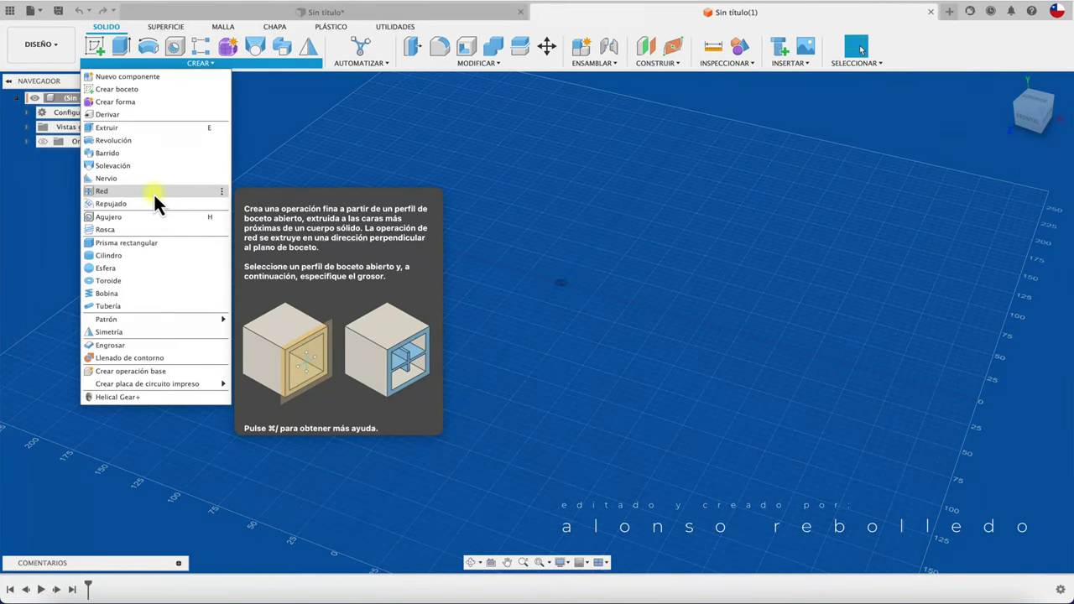
left_click(571, 185)
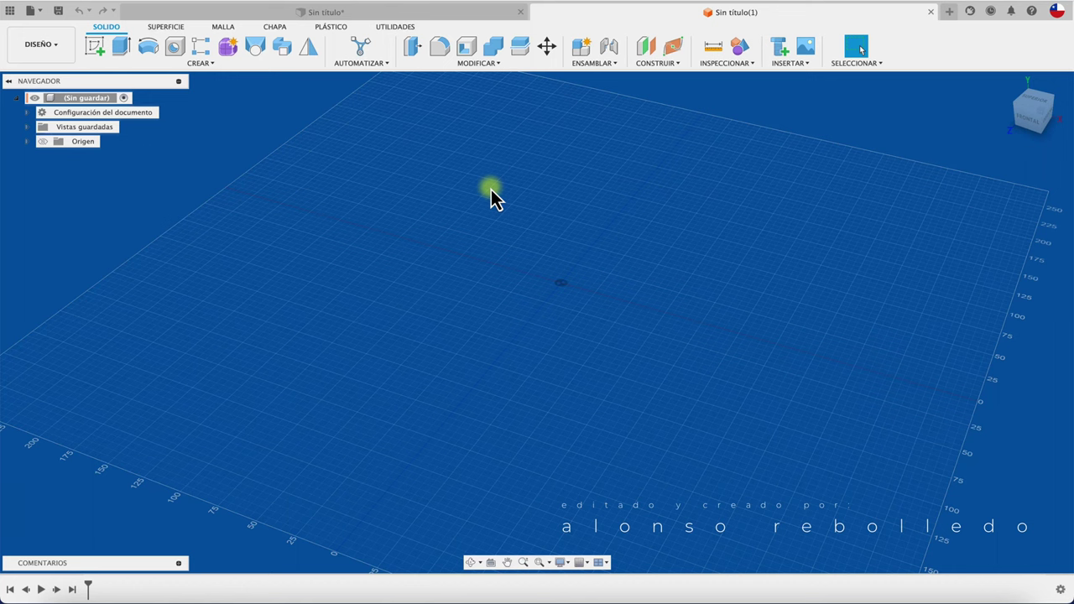
Make the origin planes and axes visible, then zoom and orbit toward the origin.
left_click(43, 141)
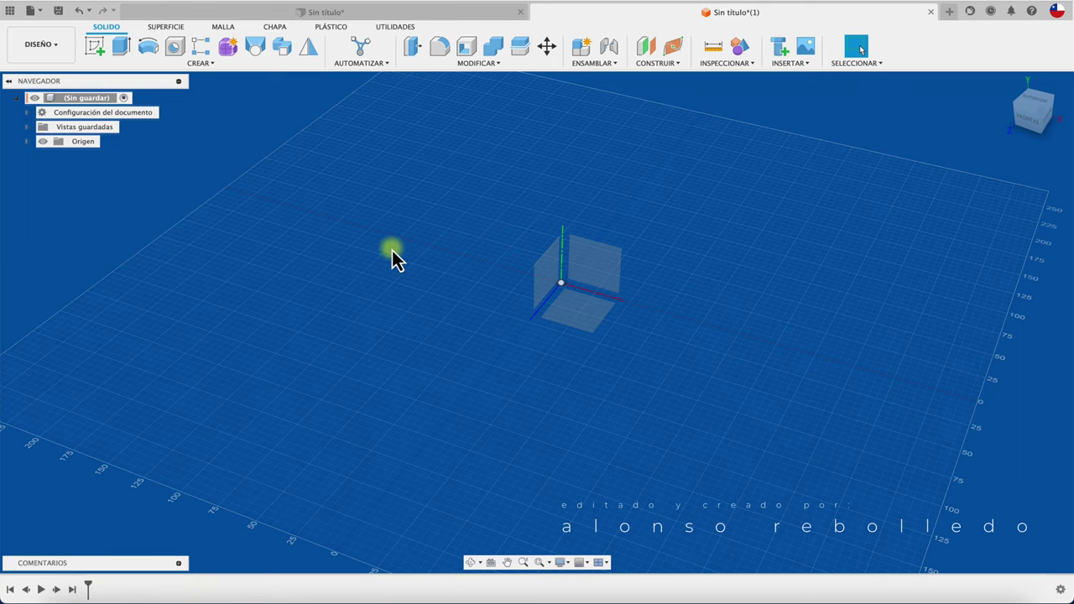
scroll(391, 250, "down", 3)
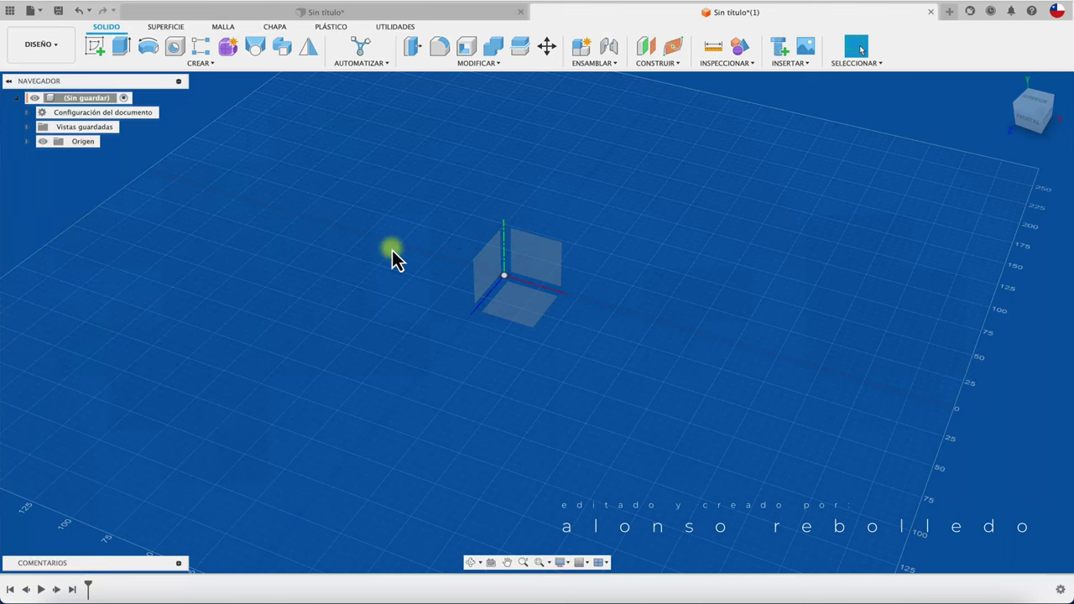
scroll(391, 250, "up", 2)
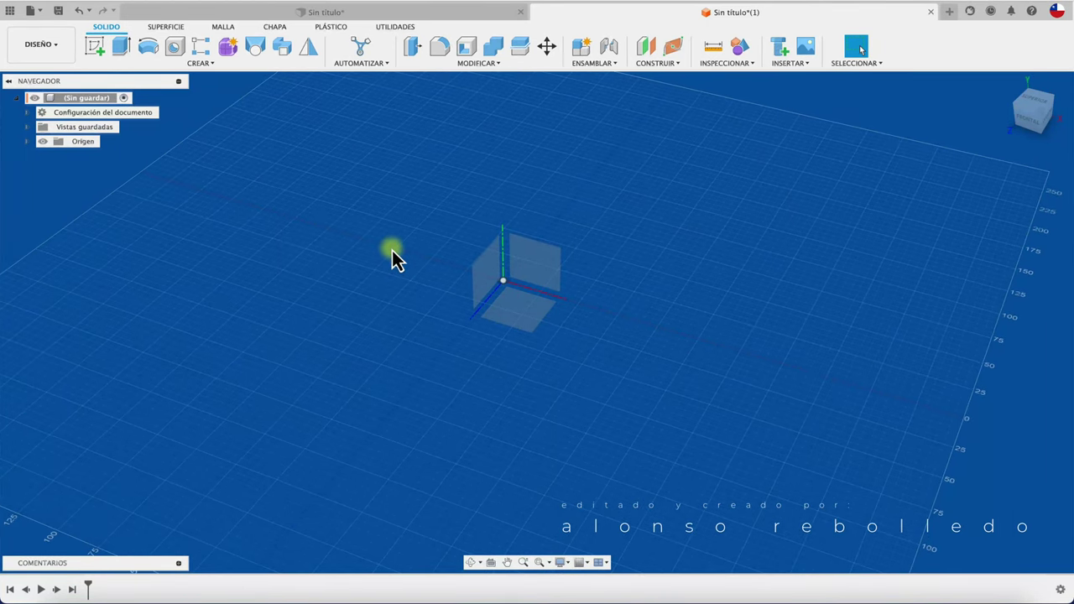
scroll(395, 256, "up", 2)
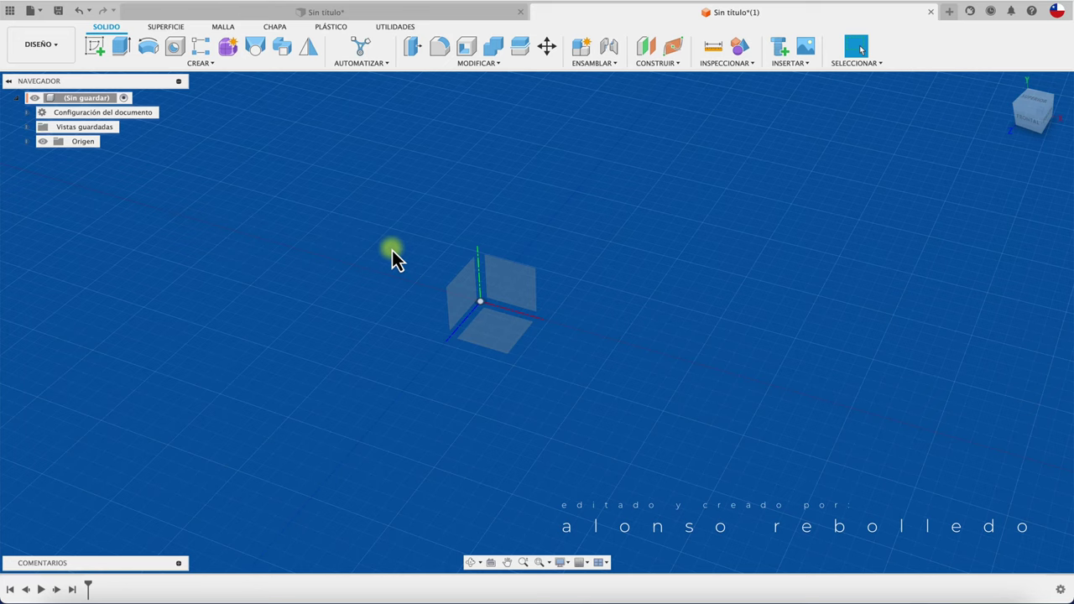
middle_click_drag(351, 209, 333, 240, "shift")
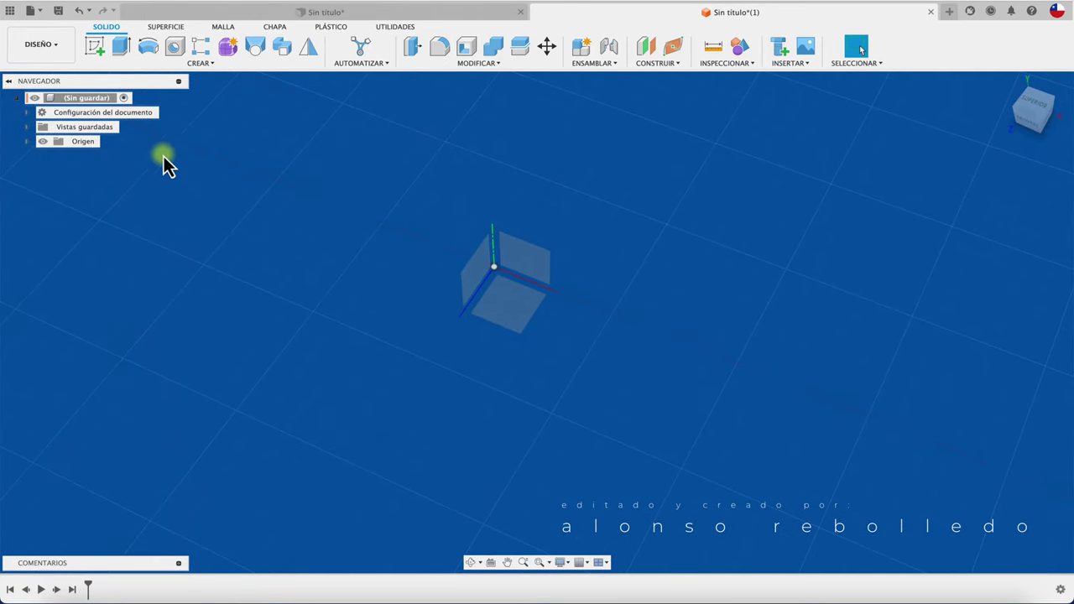
Start a sketch on the ground plane and draw a centre-point slot centred on the origin.
left_click(98, 52)
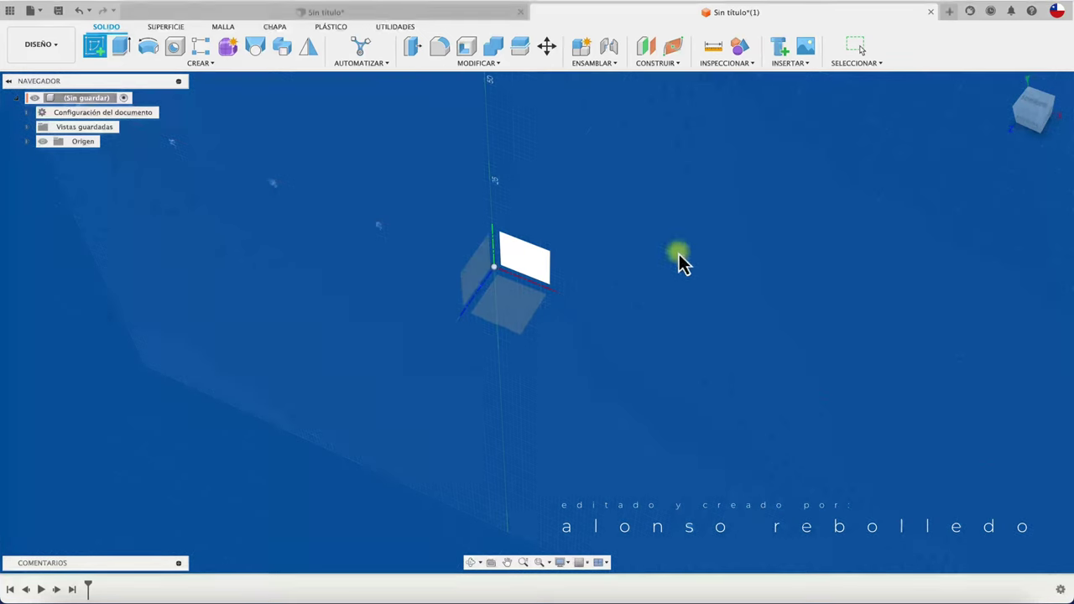
left_click(516, 306)
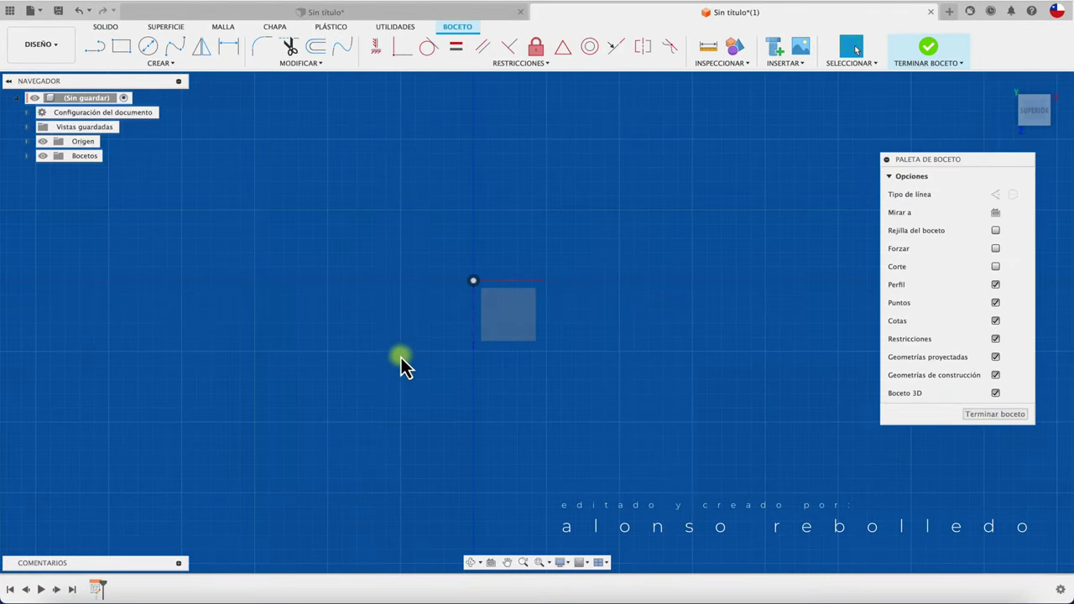
left_click(168, 62)
mouse_move(107, 151)
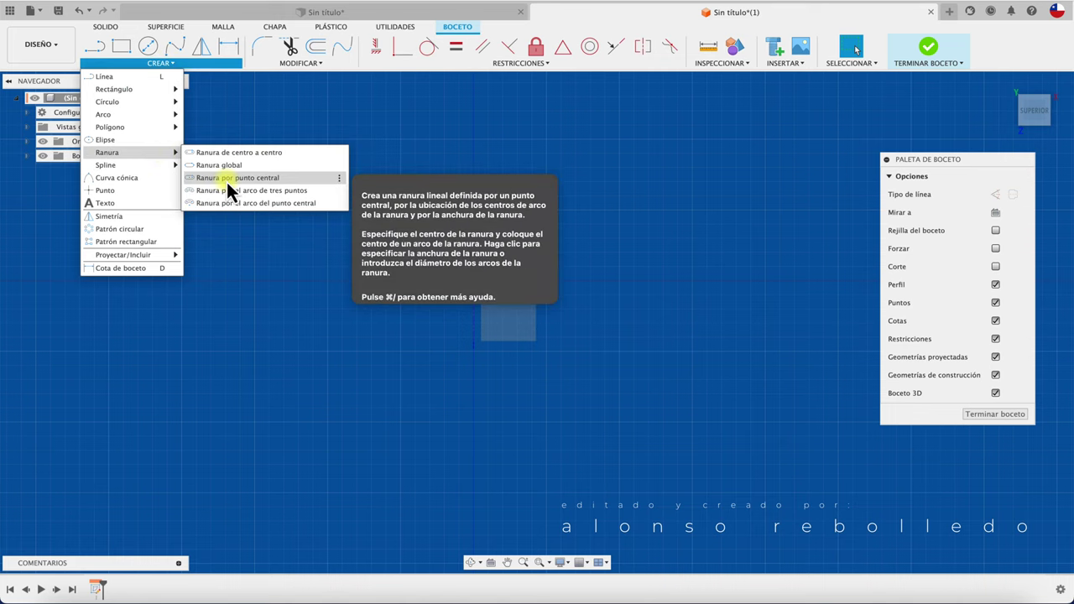
left_click(226, 177)
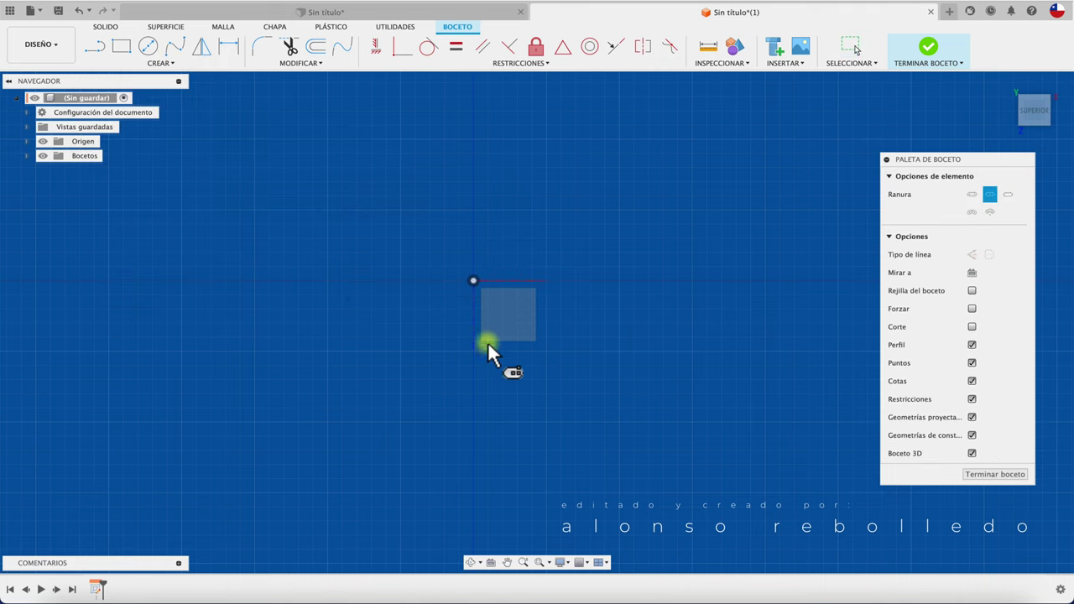
left_click(474, 280)
left_click(720, 281)
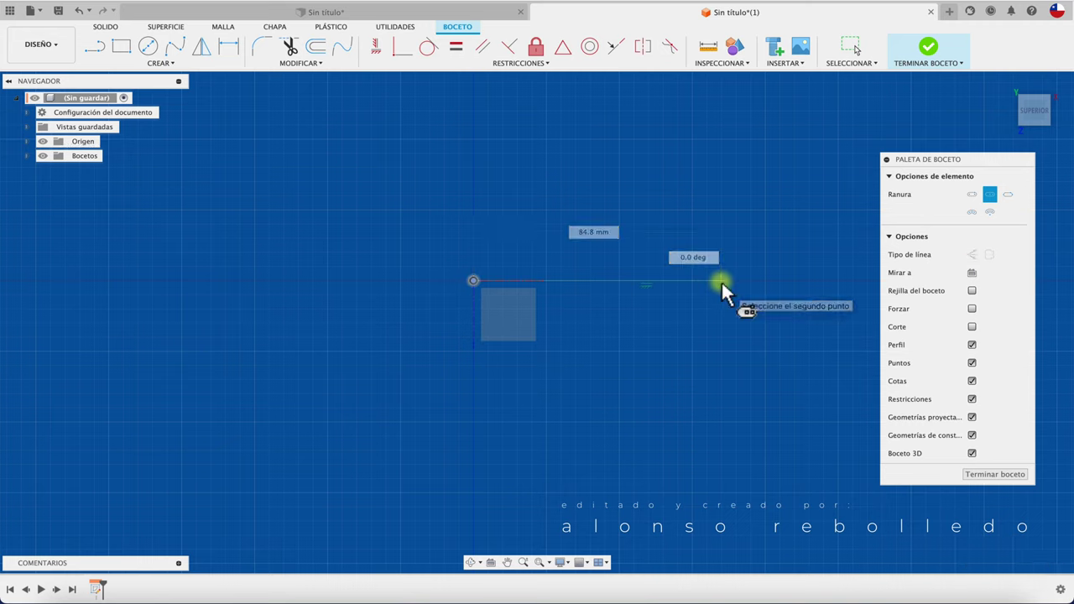
left_click(706, 384)
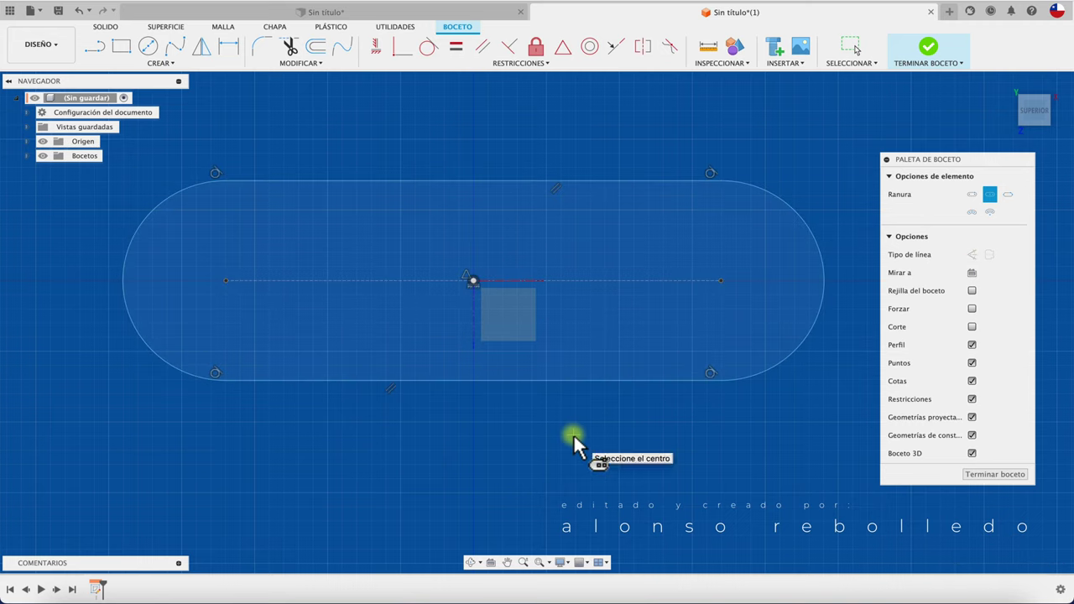
Dimension the slot to 150 mm between centres with R35 ends, and finish the sketch.
key("d")
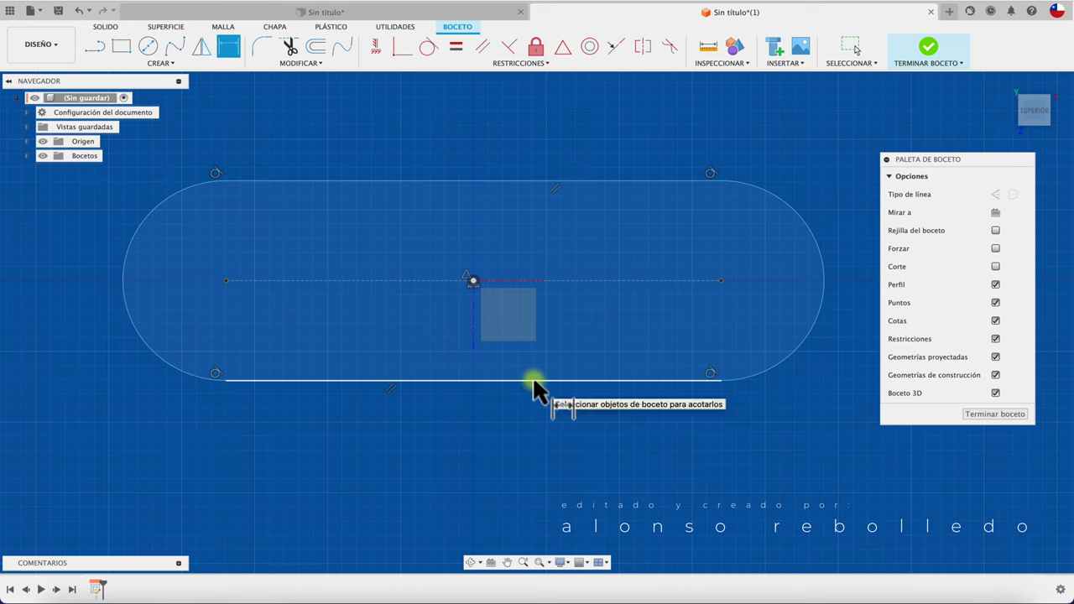
left_click(520, 382)
left_click(485, 440)
type("150")
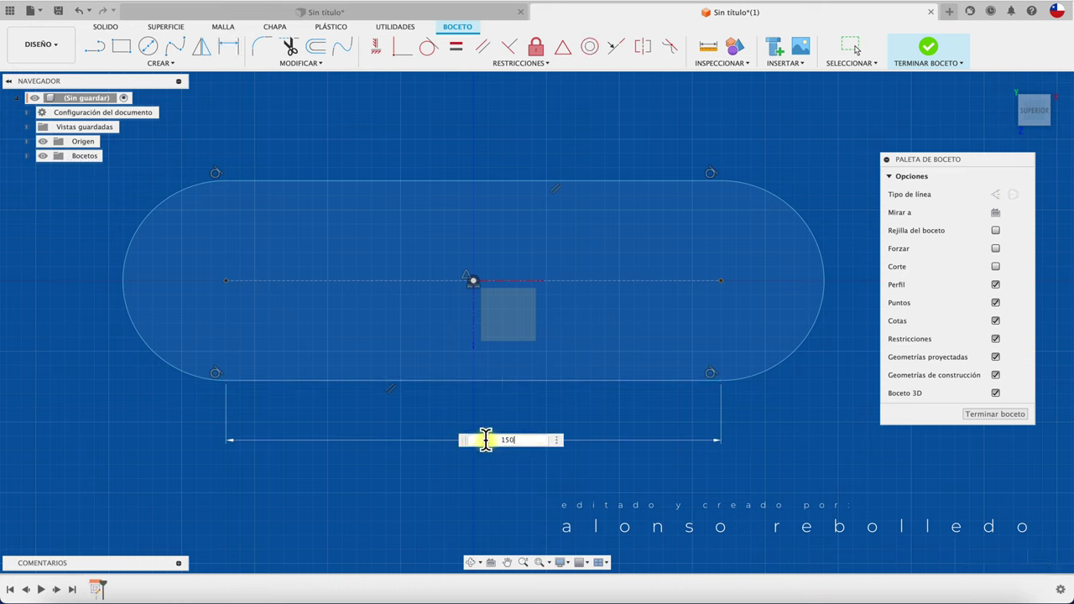
key("Return")
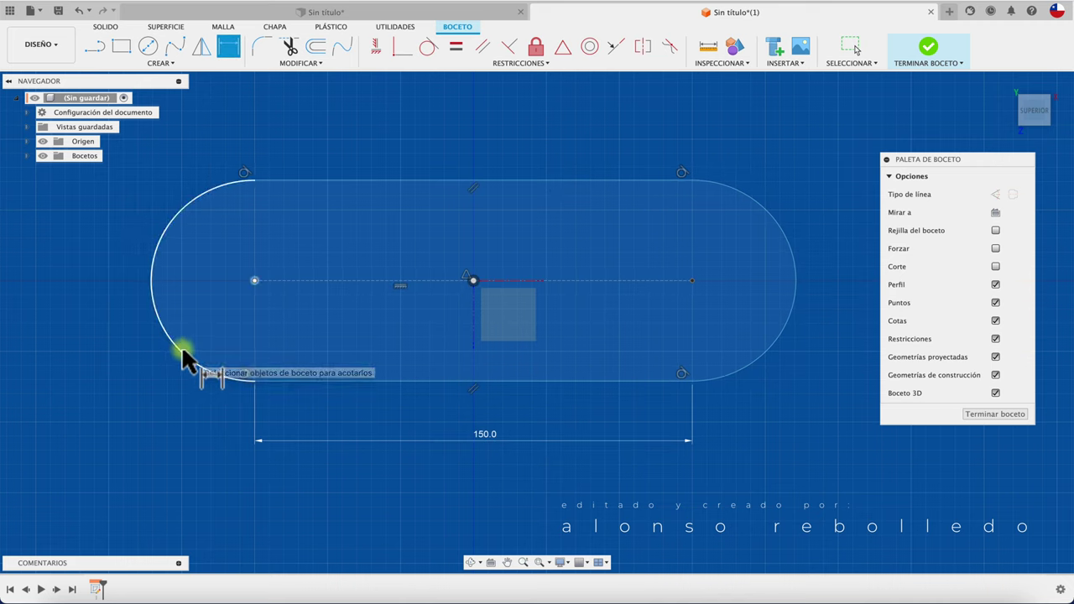
left_click(181, 345)
left_click(167, 394)
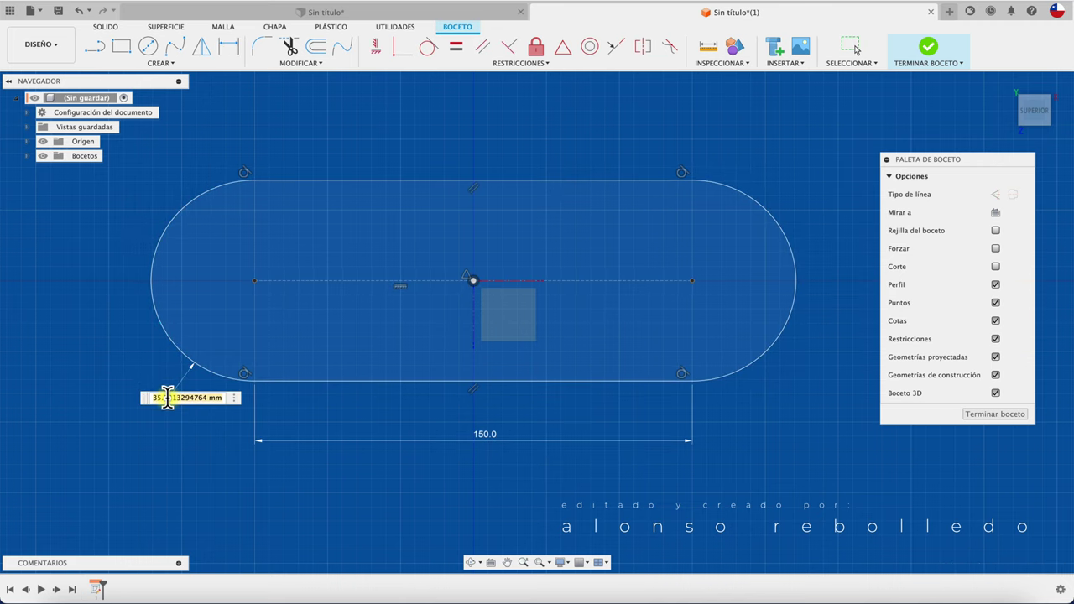
type("35")
key("Return")
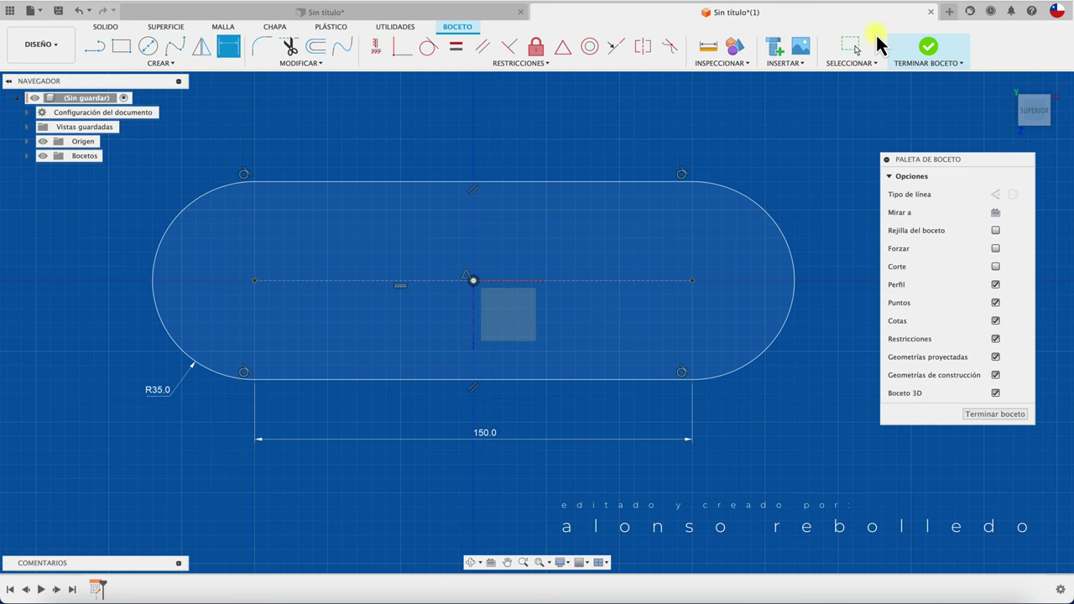
left_click(933, 55)
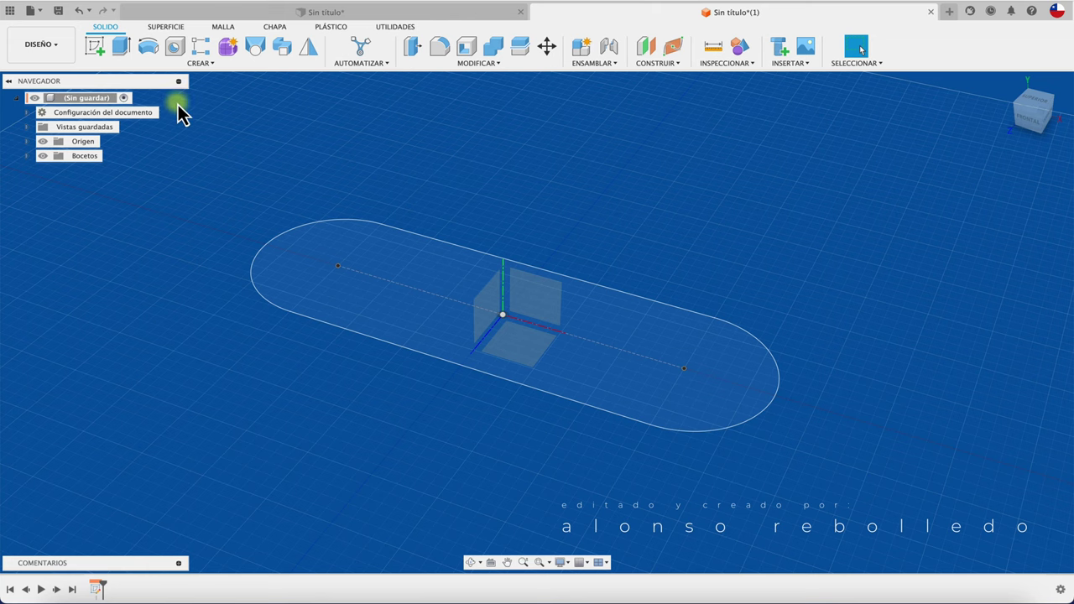
Extrude the slot profile 50 mm up as a new solid body.
left_click(122, 49)
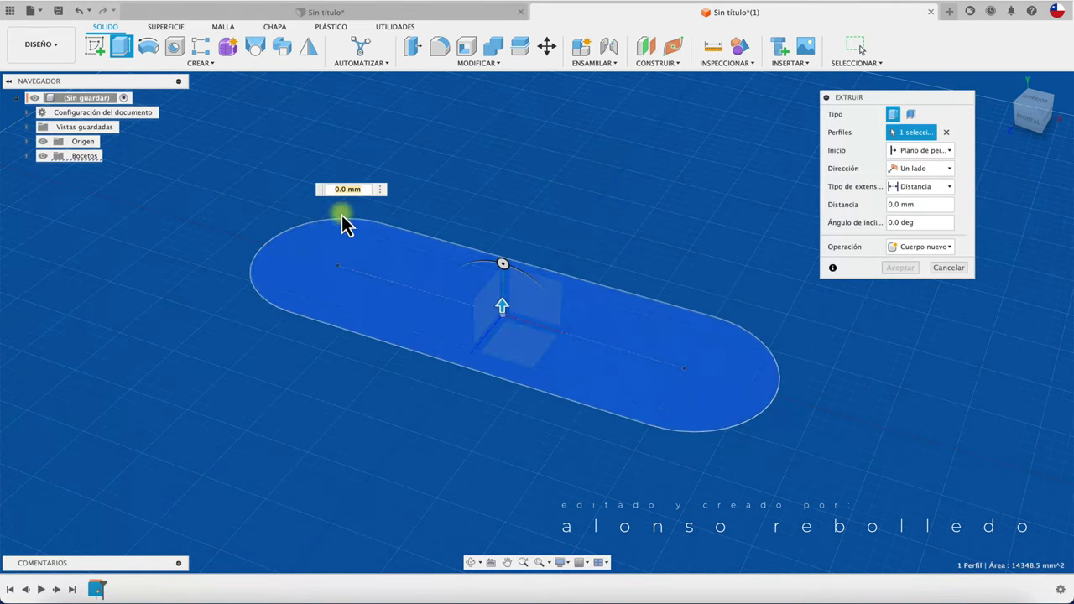
left_click_drag(502, 307, 503, 208)
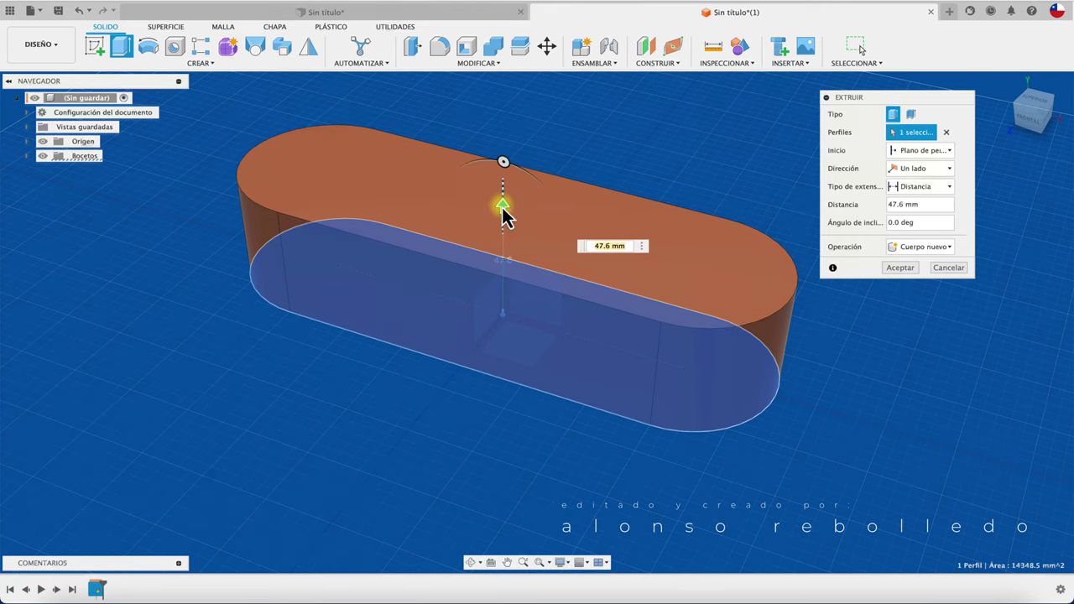
type("50")
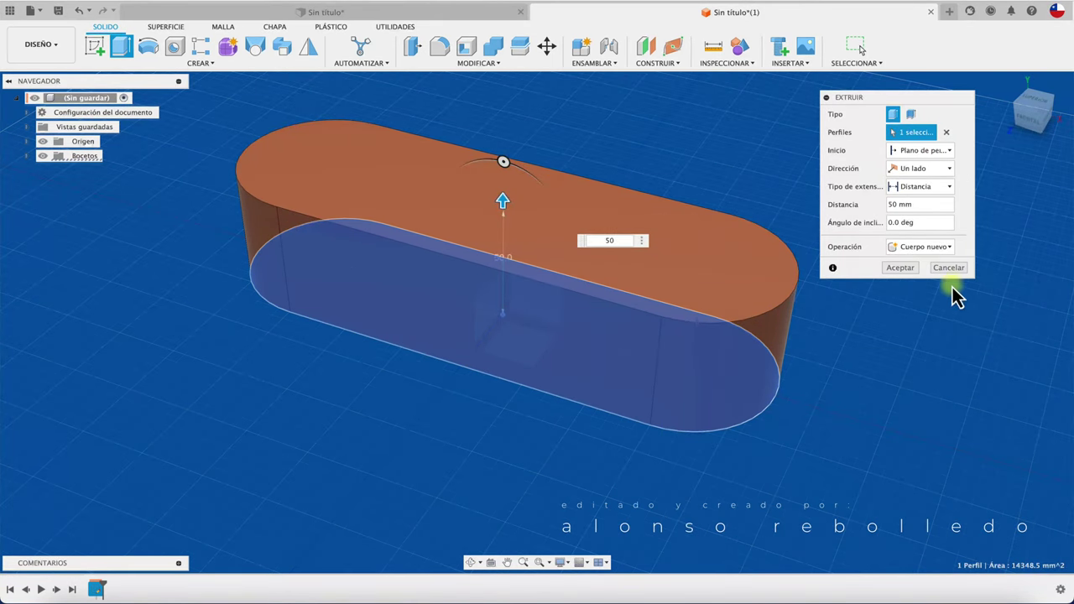
left_click(907, 270)
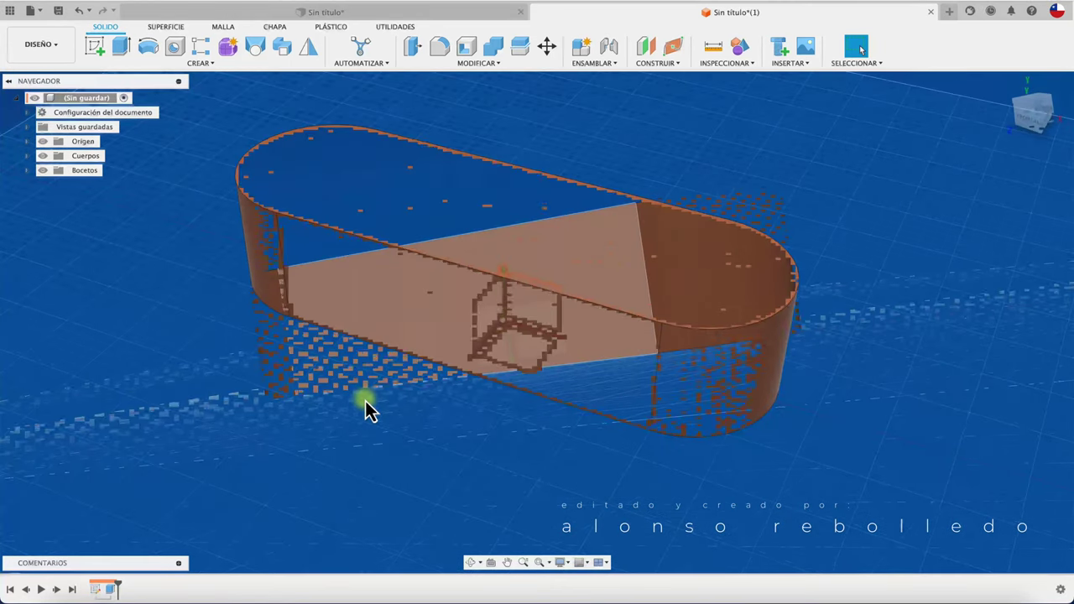
mouse_move(365, 400)
middle_mouse_down("shift")
mouse_move(202, 292)
mouse_move(231, 224)
middle_mouse_up("shift")
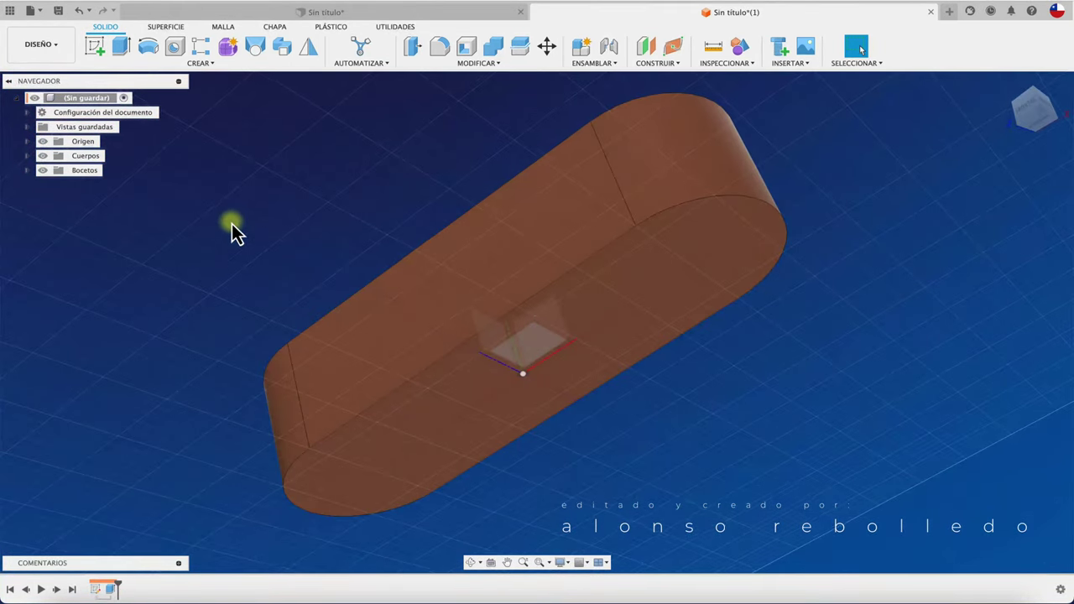
On the body's top face, draw a small centre-point slot centred on the upper long edge.
left_click(96, 51)
left_click(576, 321)
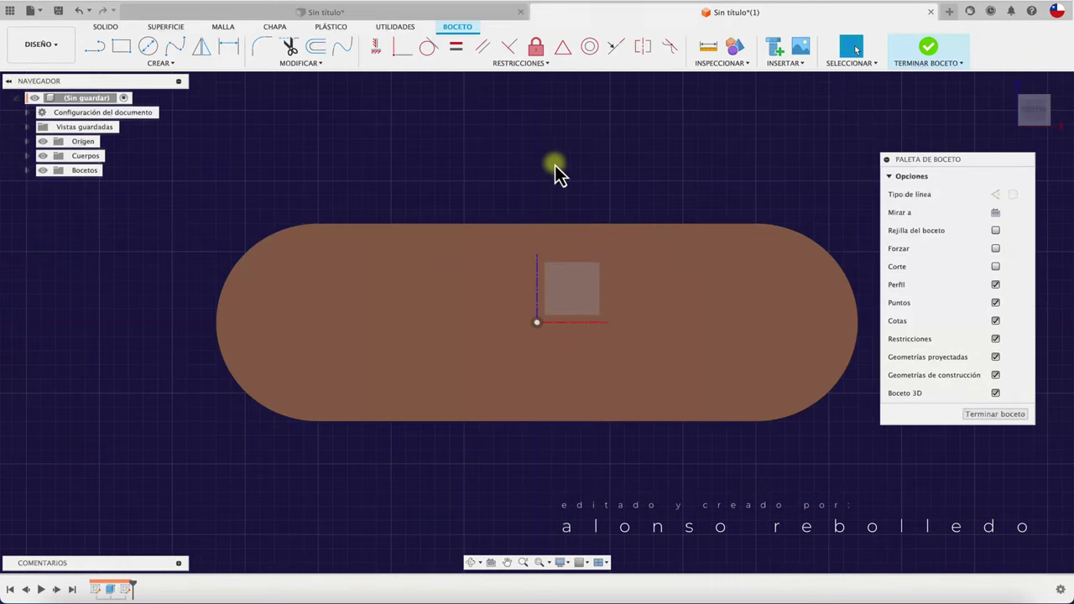
left_click(168, 64)
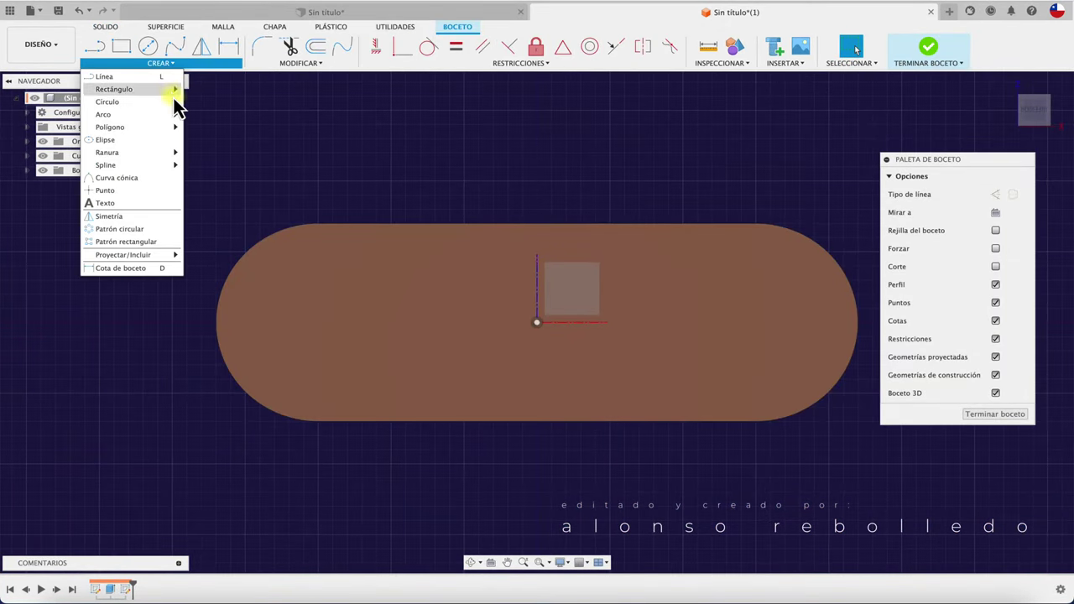
mouse_move(107, 153)
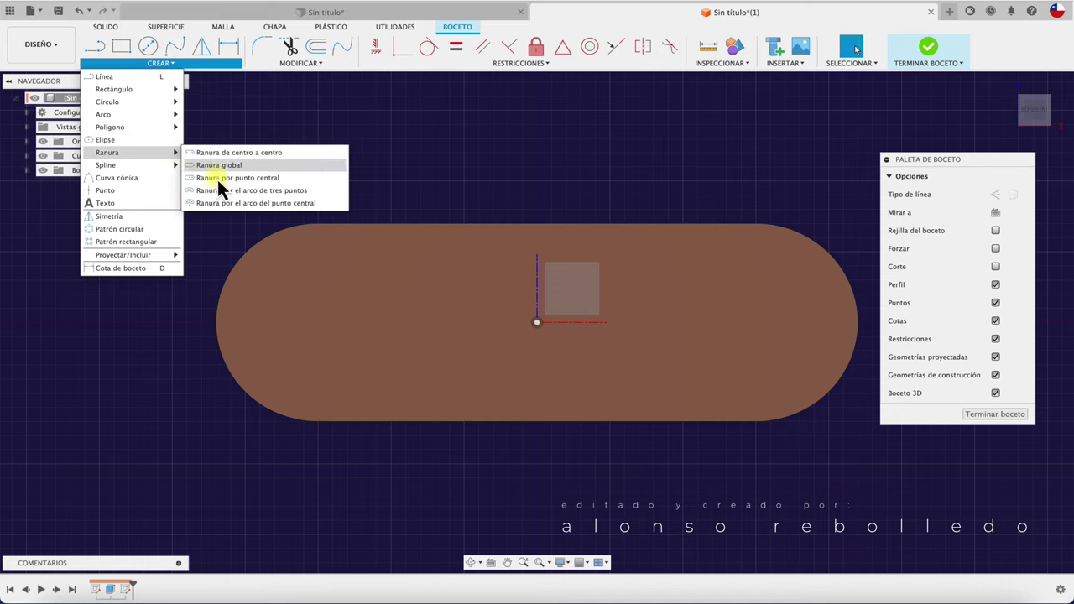
left_click(228, 177)
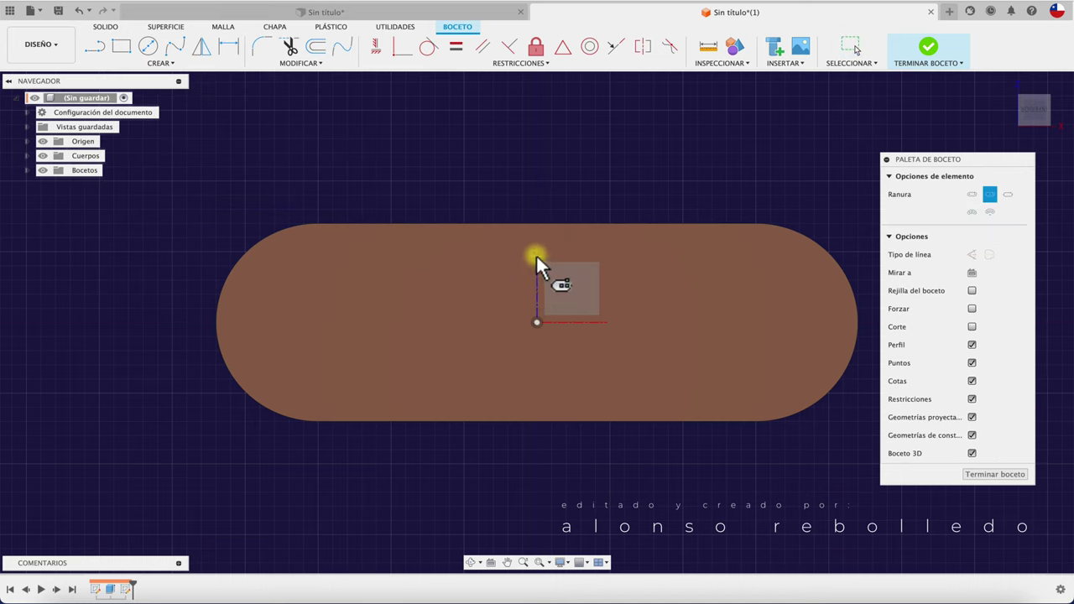
left_click(537, 320)
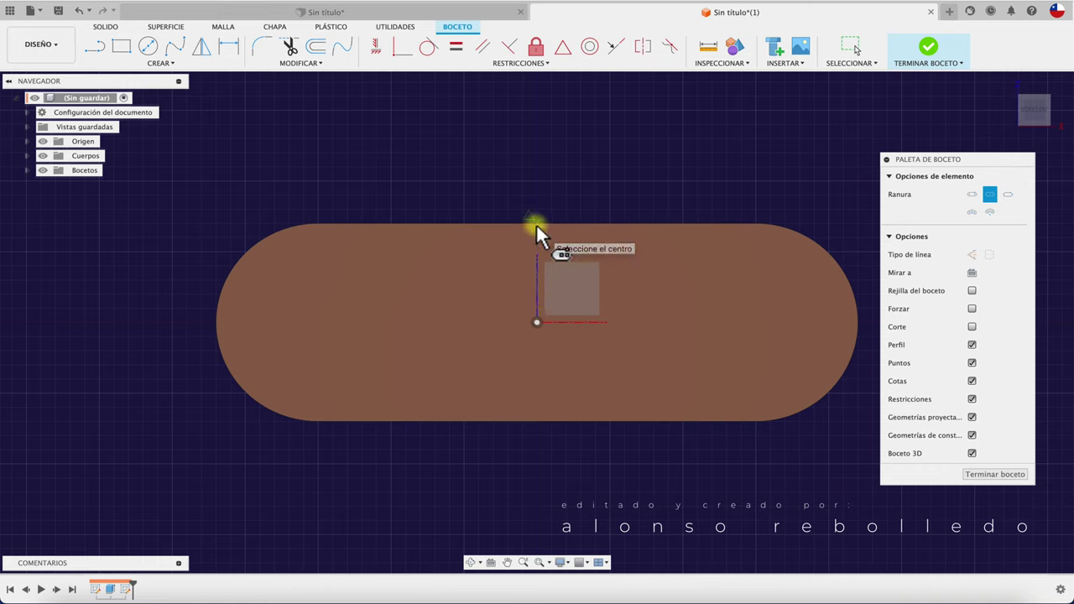
left_click(628, 222)
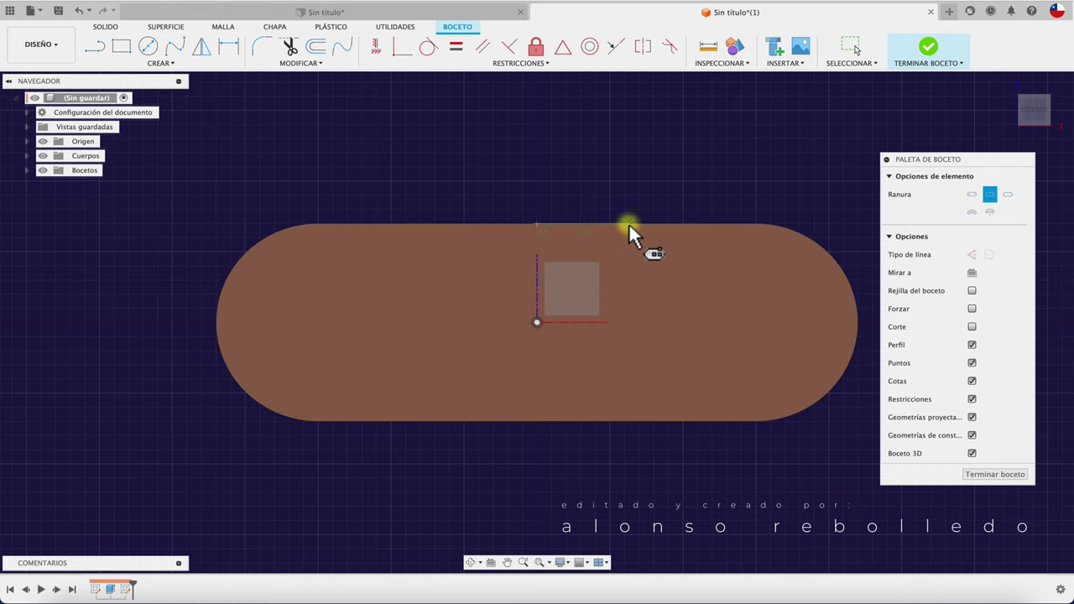
left_click(653, 266)
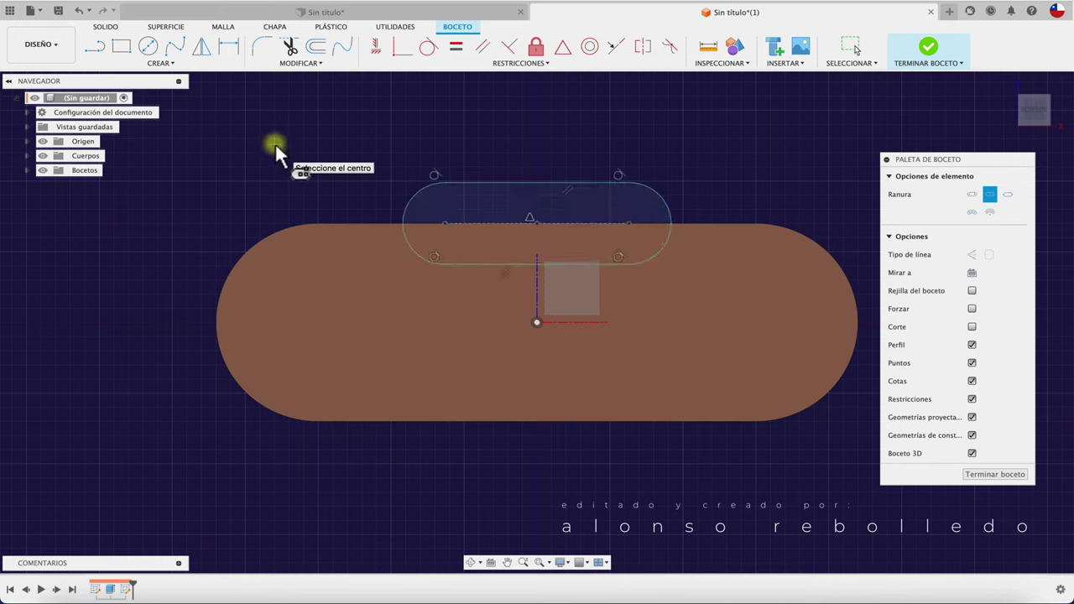
Draw a 130.6 mm horizontal line leftward from the origin and make it construction geometry.
key("l")
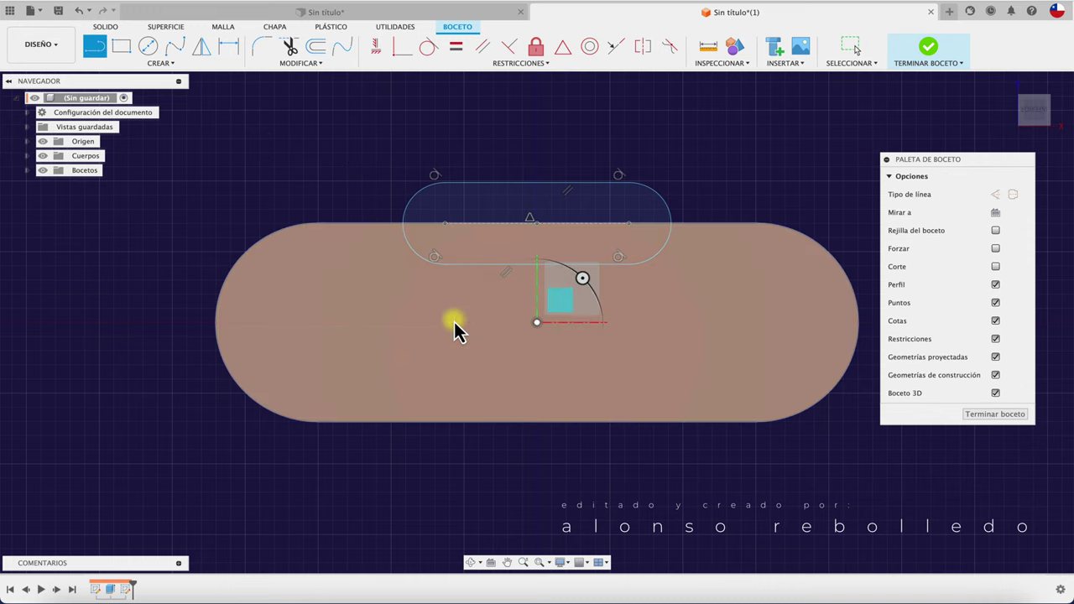
left_click_drag(537, 323, 156, 325)
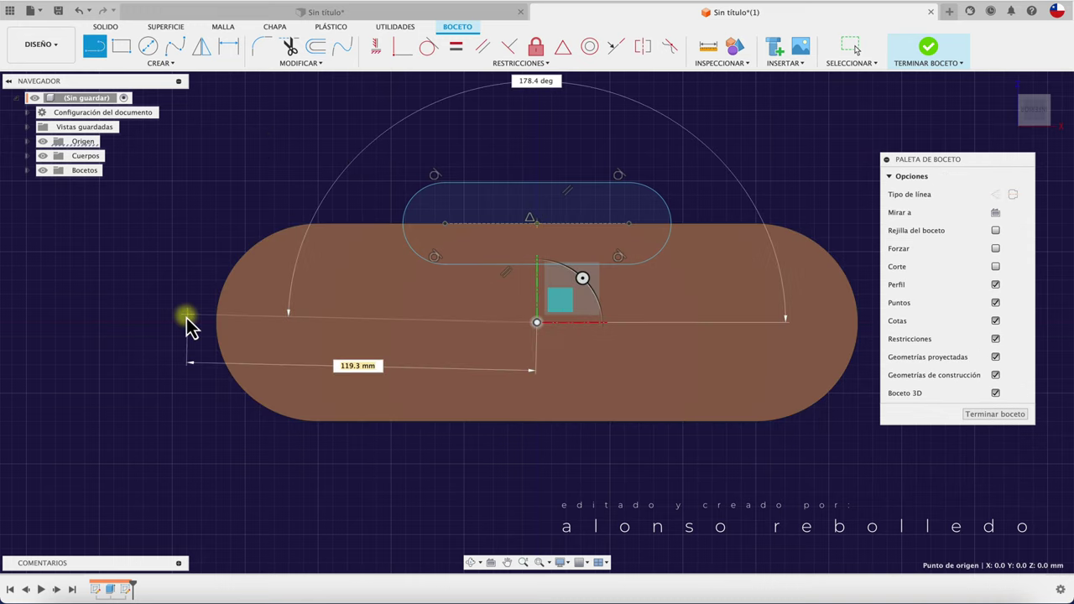
left_click(157, 323)
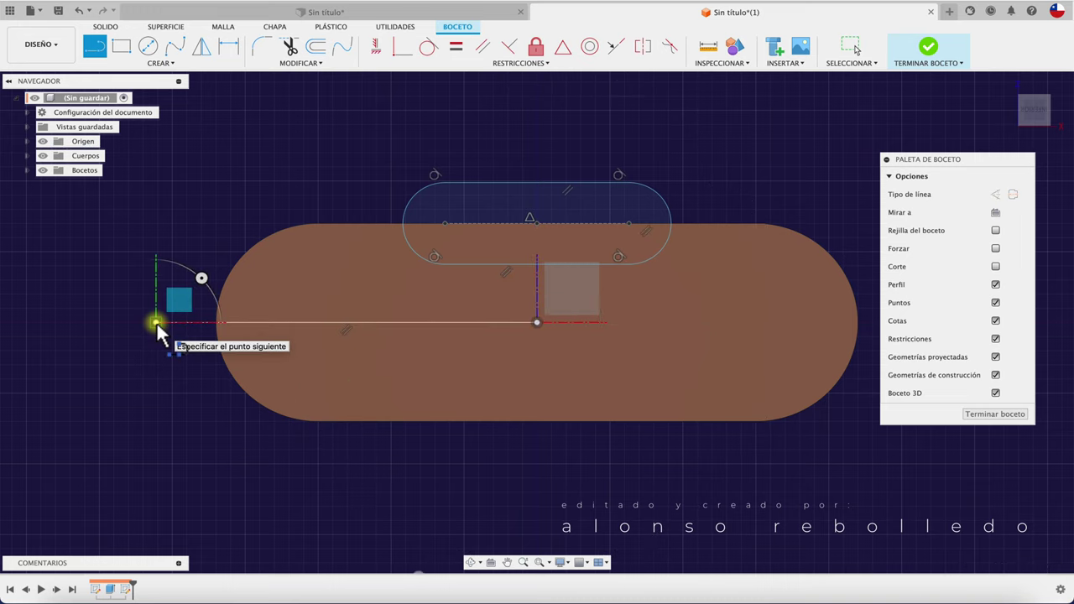
key("Escape")
left_click(187, 323)
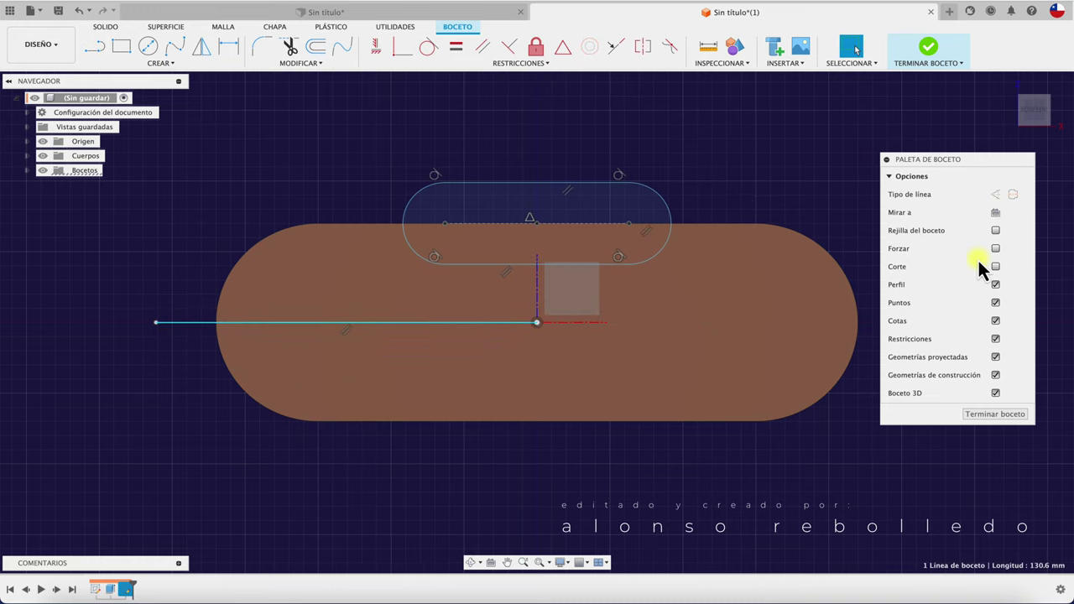
left_click(1013, 196)
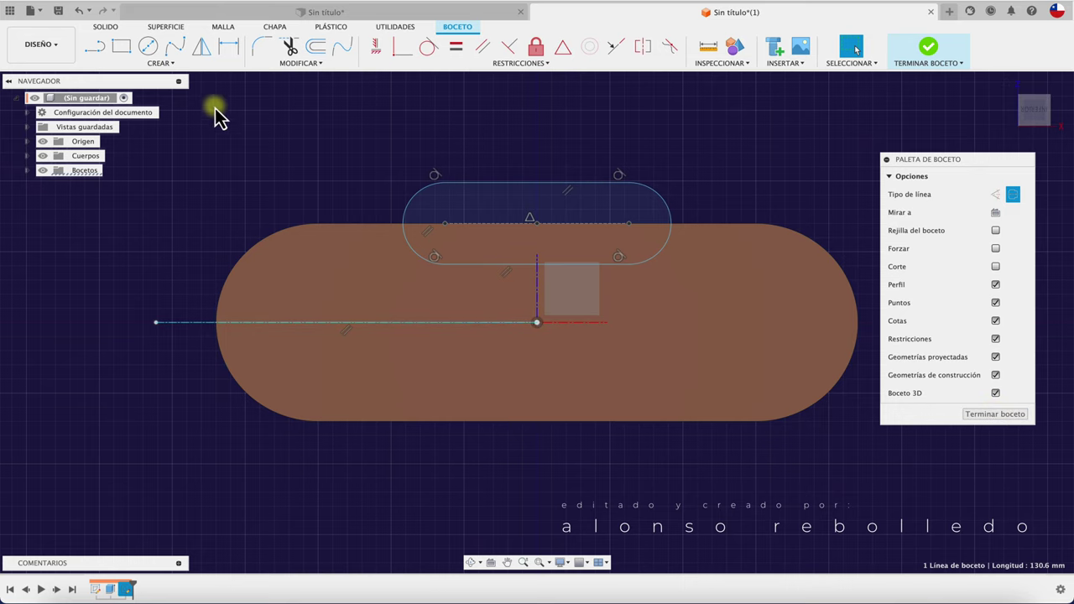
Mirror the upper finger slot across the construction line.
left_click(206, 59)
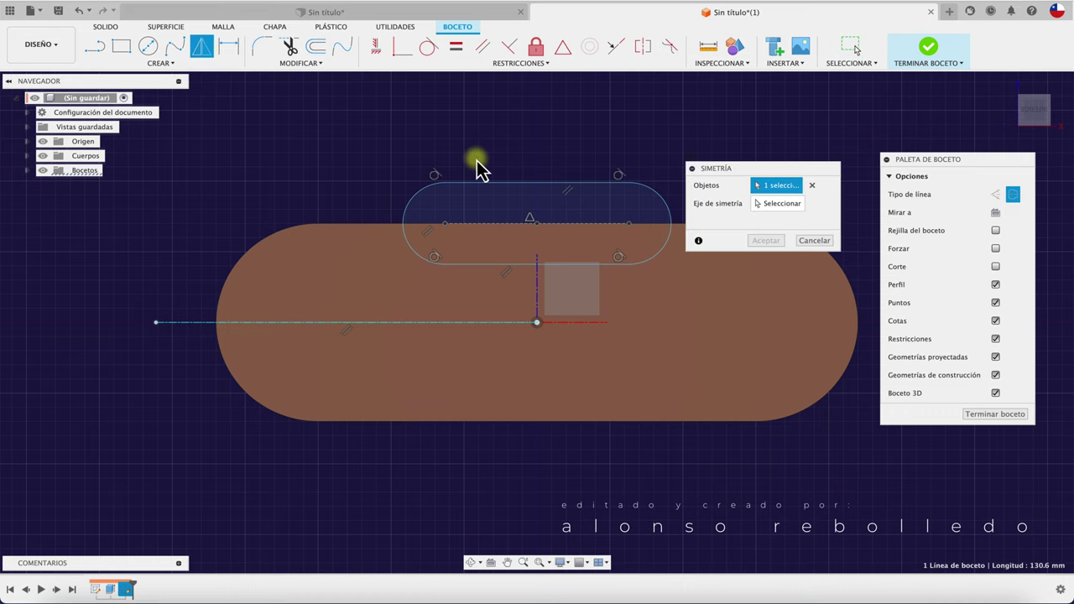
mouse_move(394, 153)
left_mouse_down()
mouse_move(682, 286)
mouse_move(688, 278)
left_mouse_up()
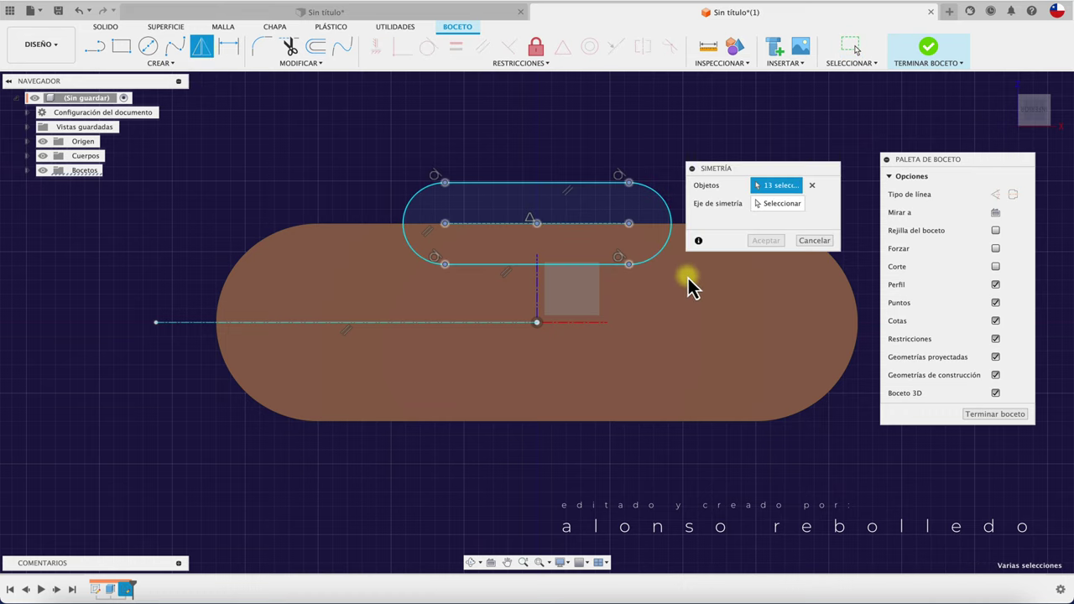
left_click(774, 204)
left_click(468, 324)
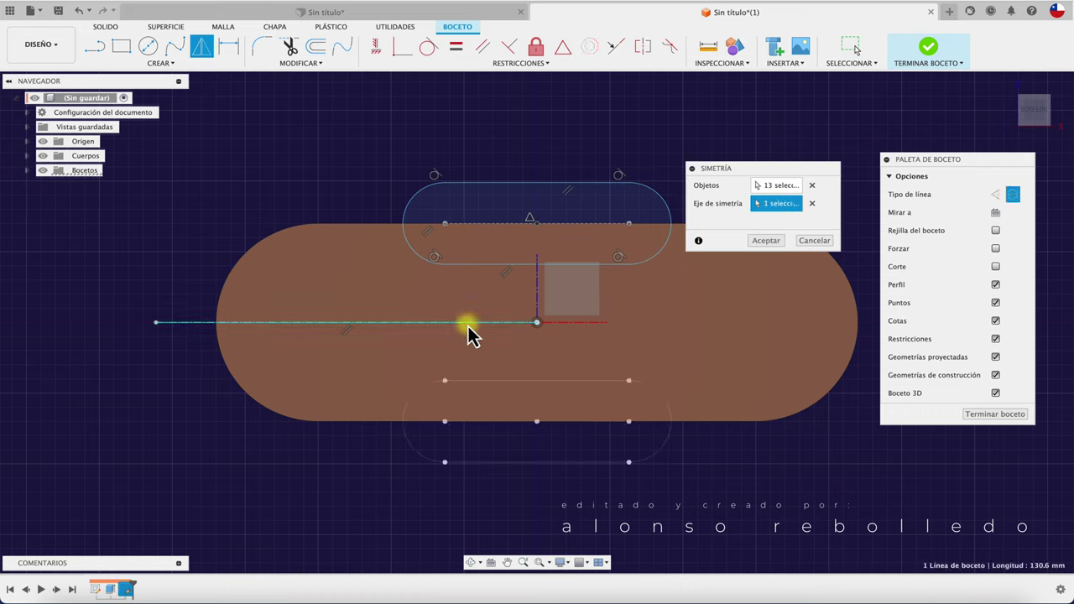
Confirm the mirrored slot, then cut both slot profiles 30 mm into the body.
left_click(759, 241)
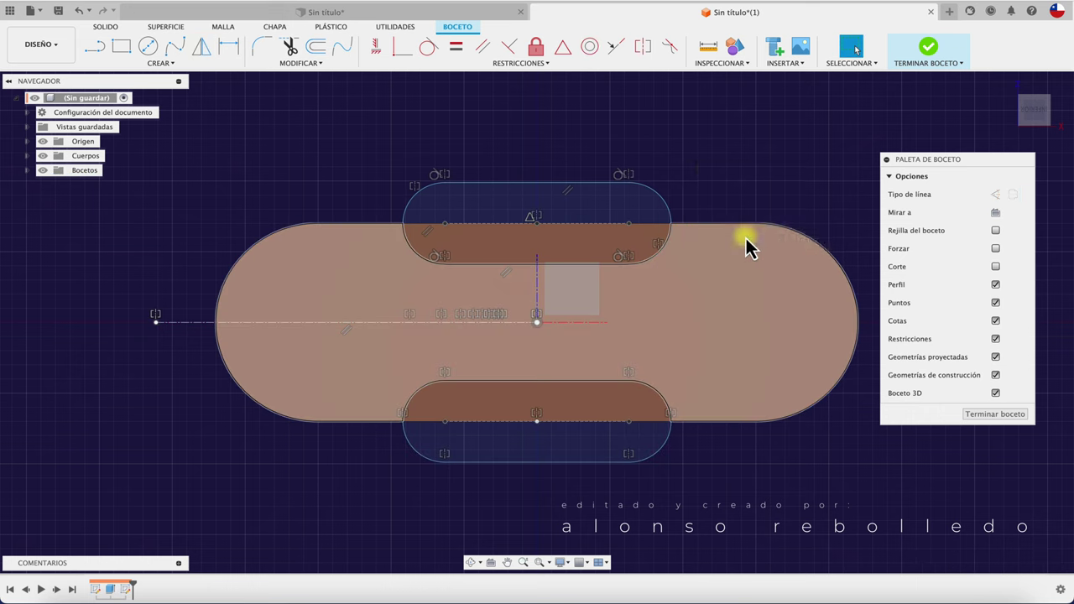
key("e")
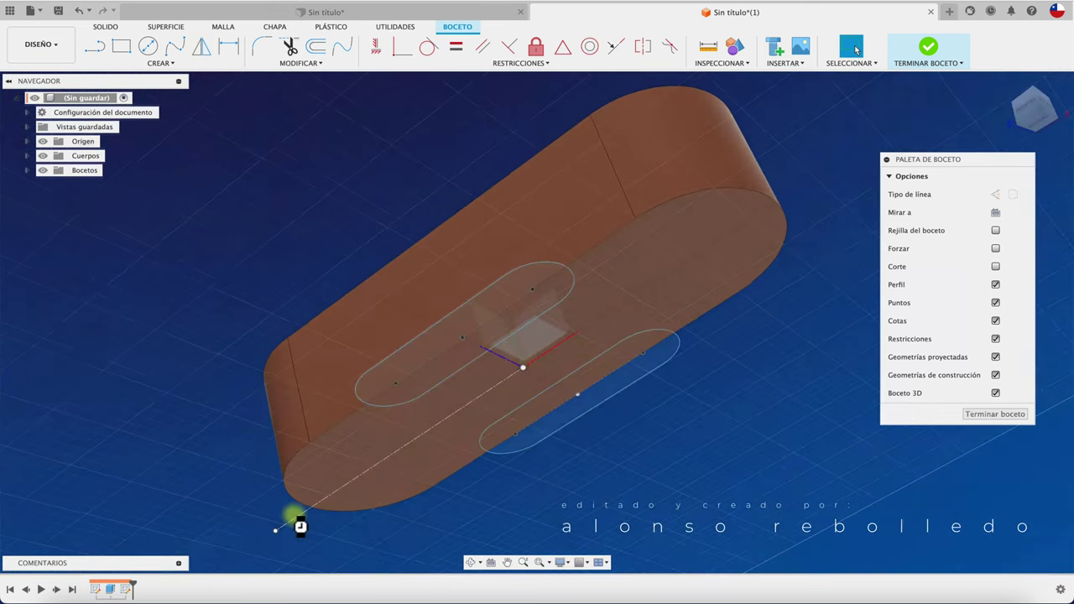
left_click(432, 354)
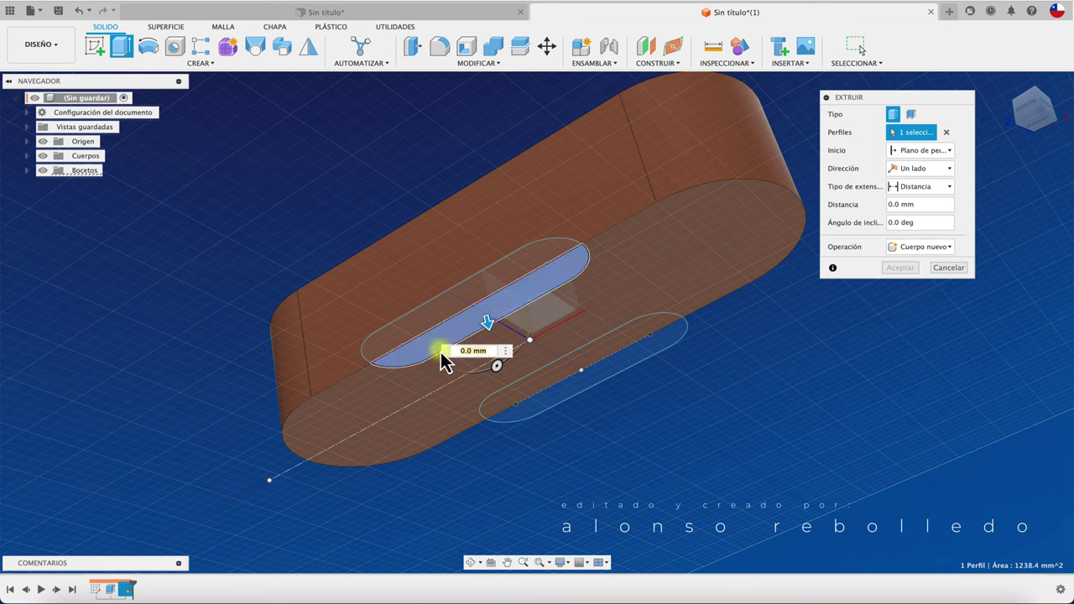
left_click(511, 407)
left_click_drag(575, 379, 553, 301)
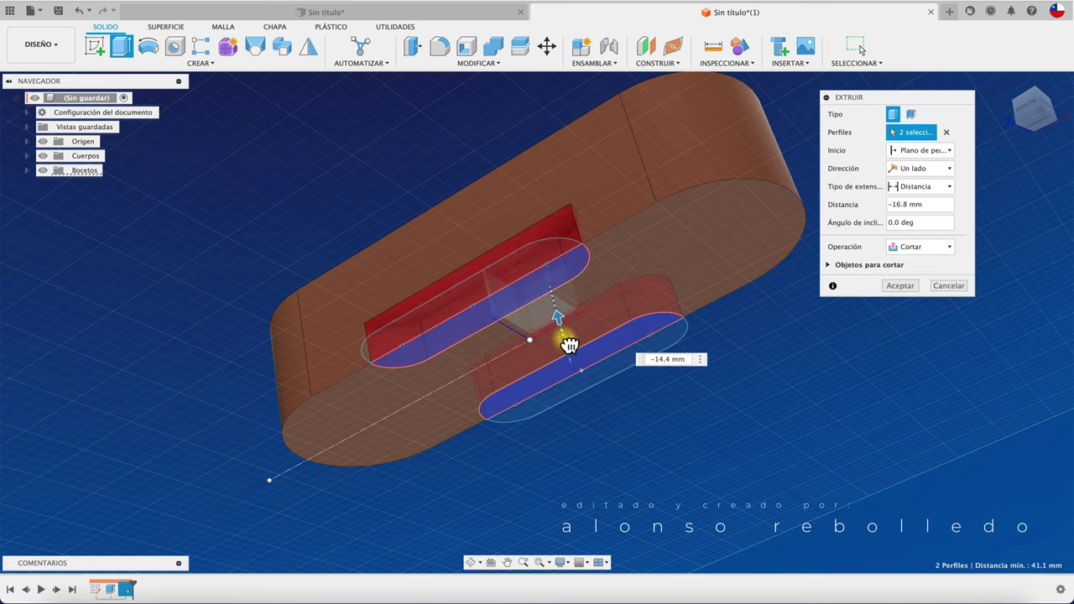
left_click(904, 204)
type("-30")
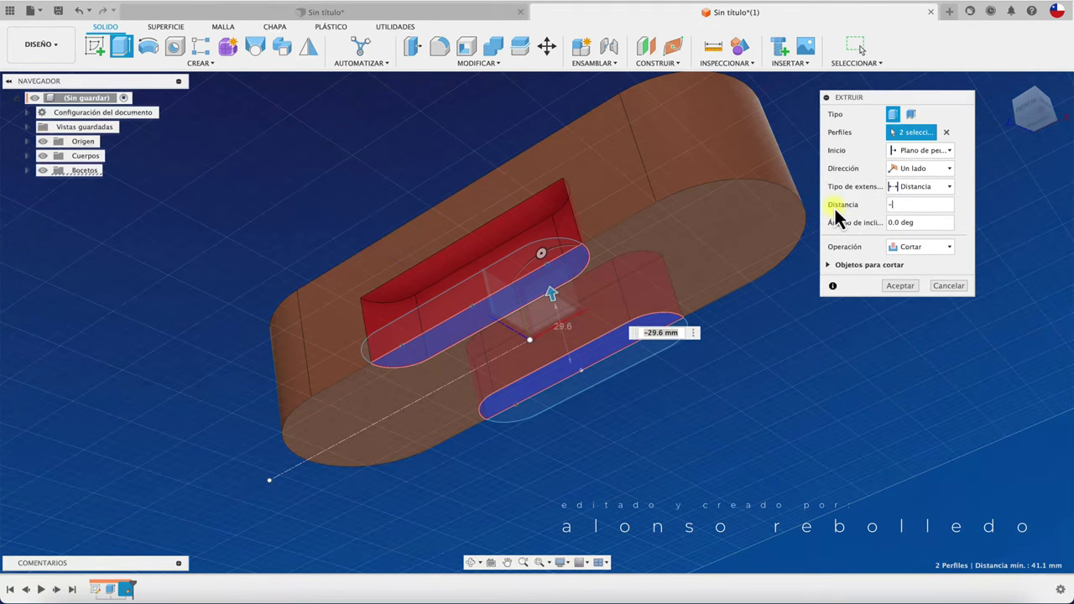
left_click(901, 286)
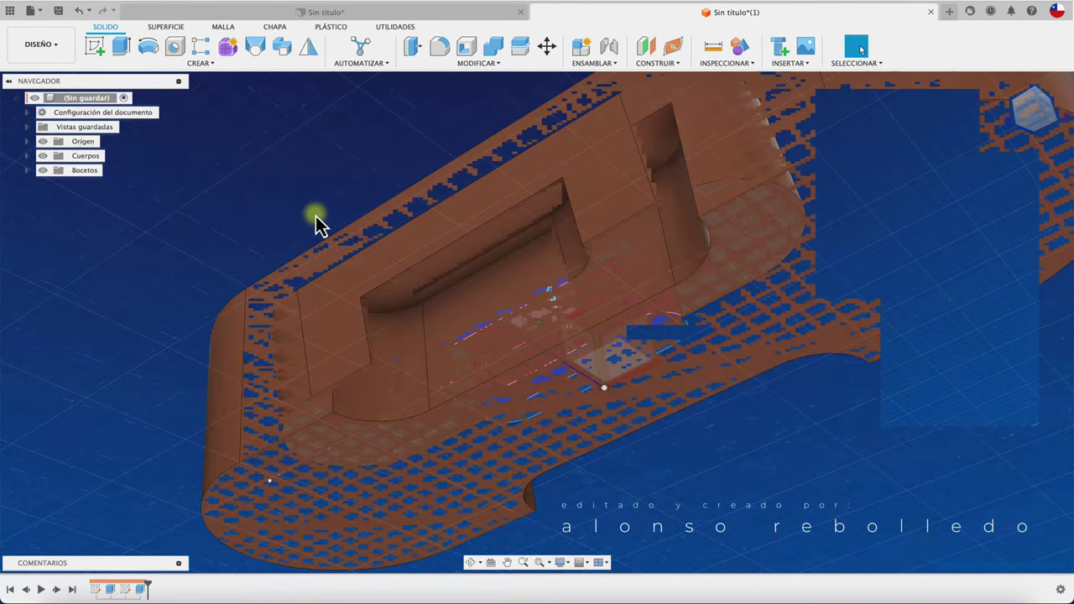
scroll(285, 187, "up", 3)
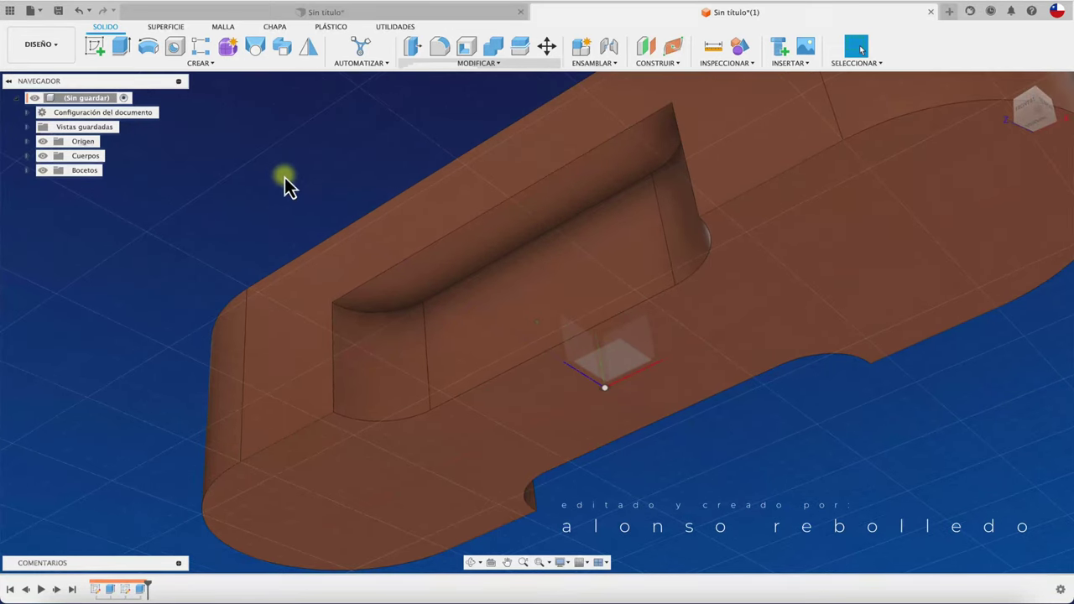
Start a fillet on the pocket's upper and lower edge chains and the body's top face.
scroll(399, 99, "down", 2)
left_click(441, 47)
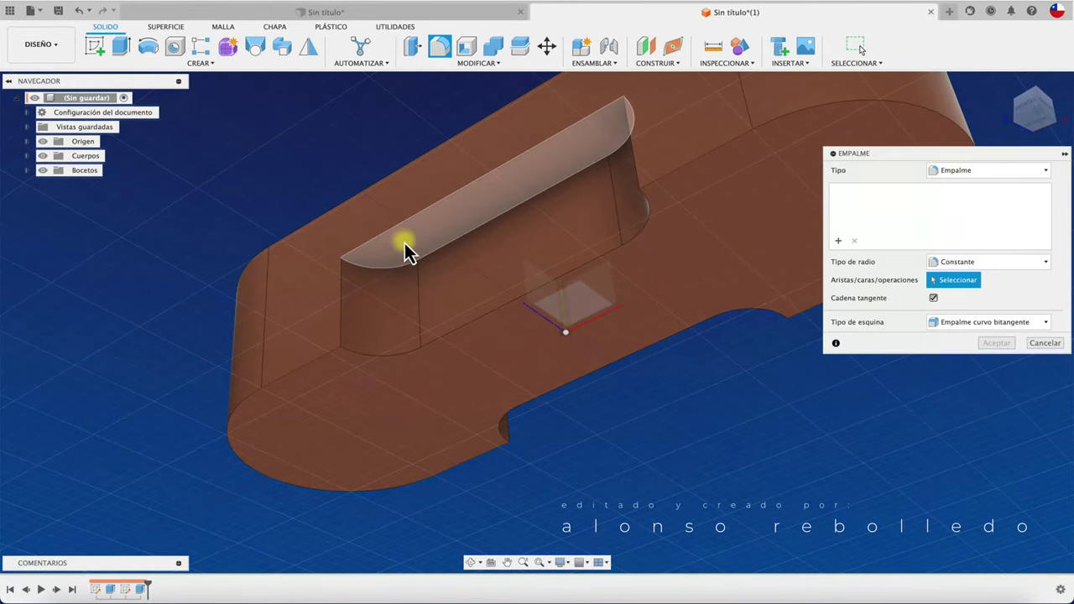
left_click(399, 267)
mouse_move(399, 283)
middle_mouse_down("shift")
mouse_move(468, 376)
mouse_move(456, 347)
mouse_move(539, 336)
mouse_move(551, 314)
middle_mouse_up("shift")
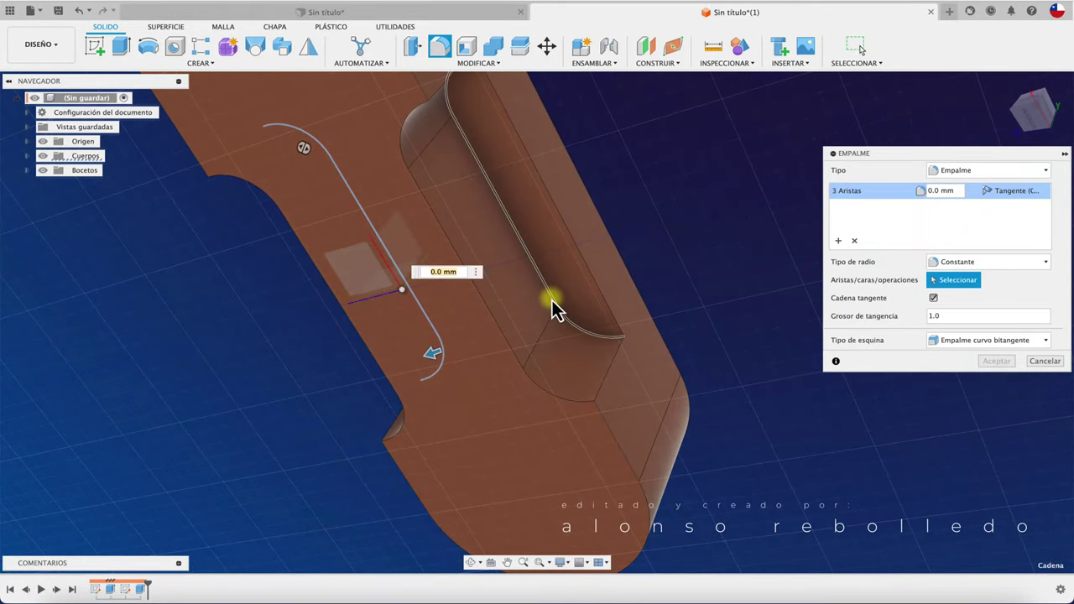
left_click(555, 309)
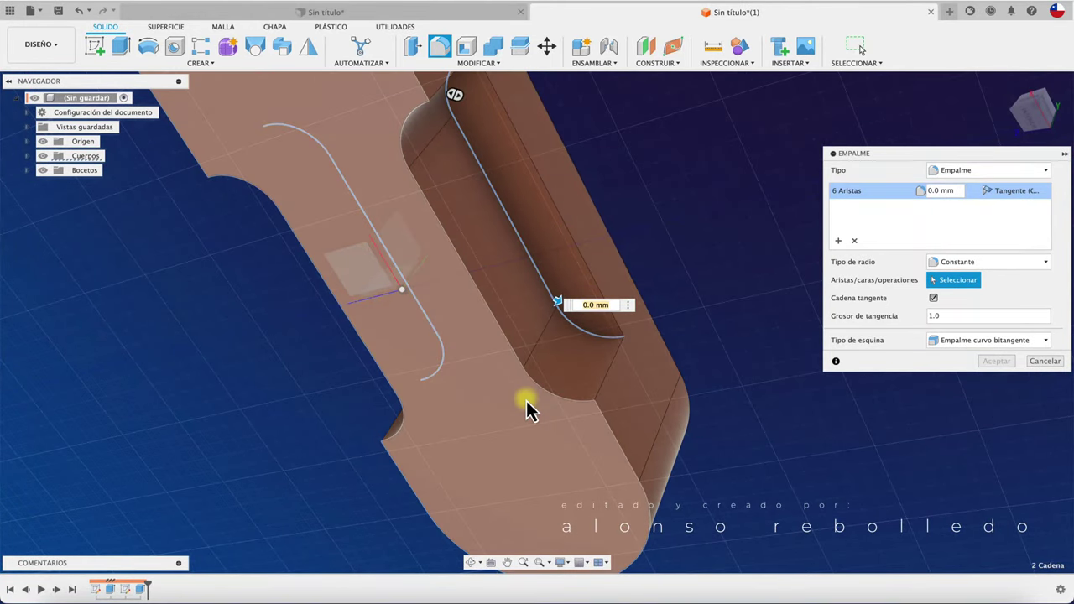
left_click(530, 406)
Add four more pocket edges and apply a 3 mm fillet to all selected edges.
mouse_move(703, 334)
middle_mouse_down("shift")
mouse_move(678, 327)
mouse_move(607, 342)
mouse_move(311, 235)
mouse_move(265, 254)
mouse_move(359, 355)
middle_mouse_up("shift")
left_click(608, 342)
left_click(260, 260)
left_click(359, 370)
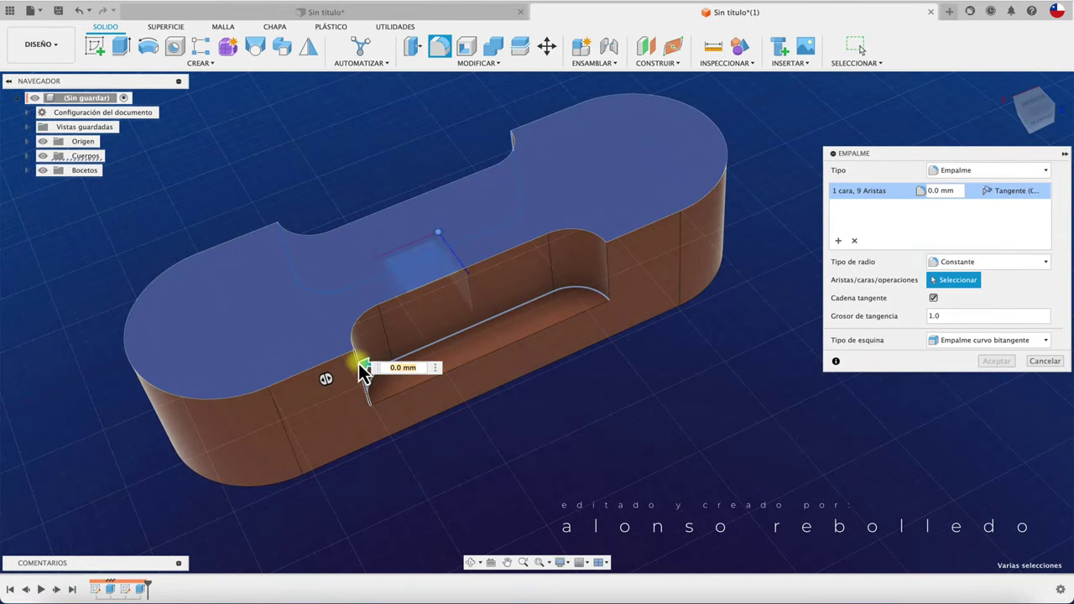
left_click(608, 281)
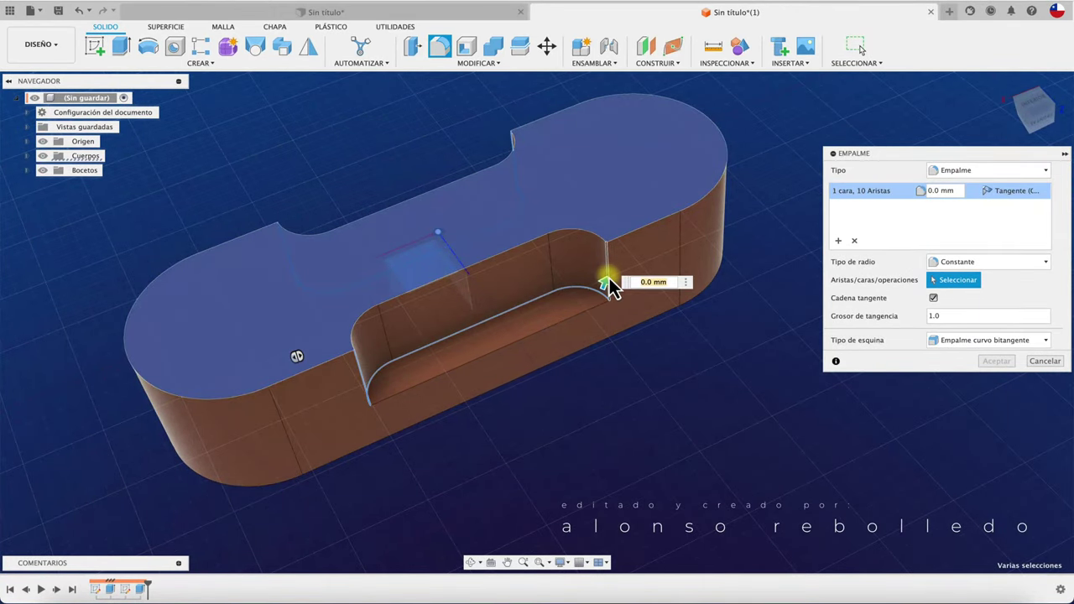
type("3")
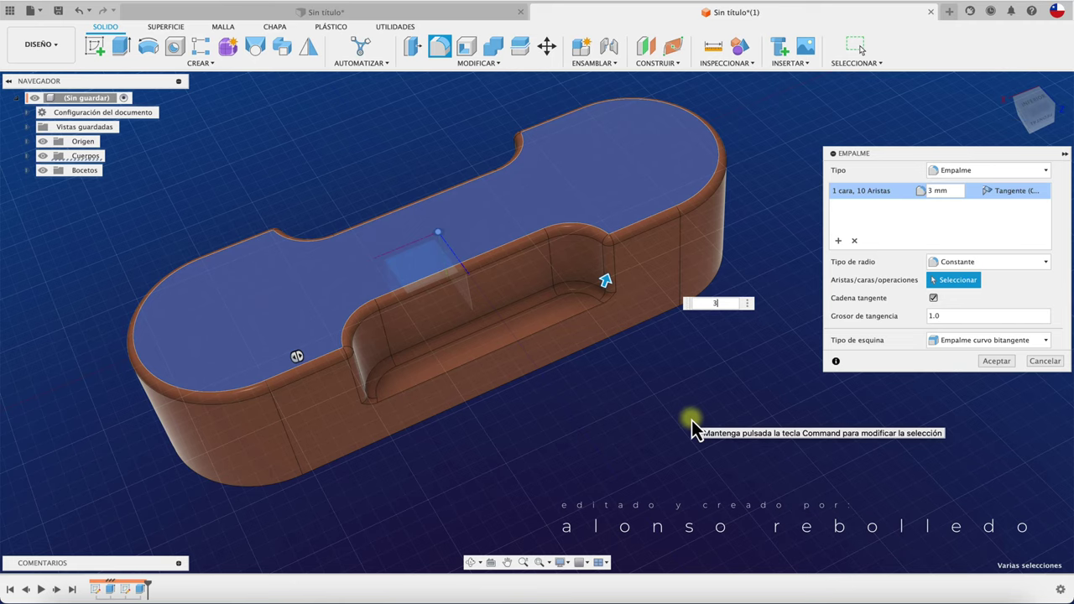
scroll(693, 427, "down", 10, "shift")
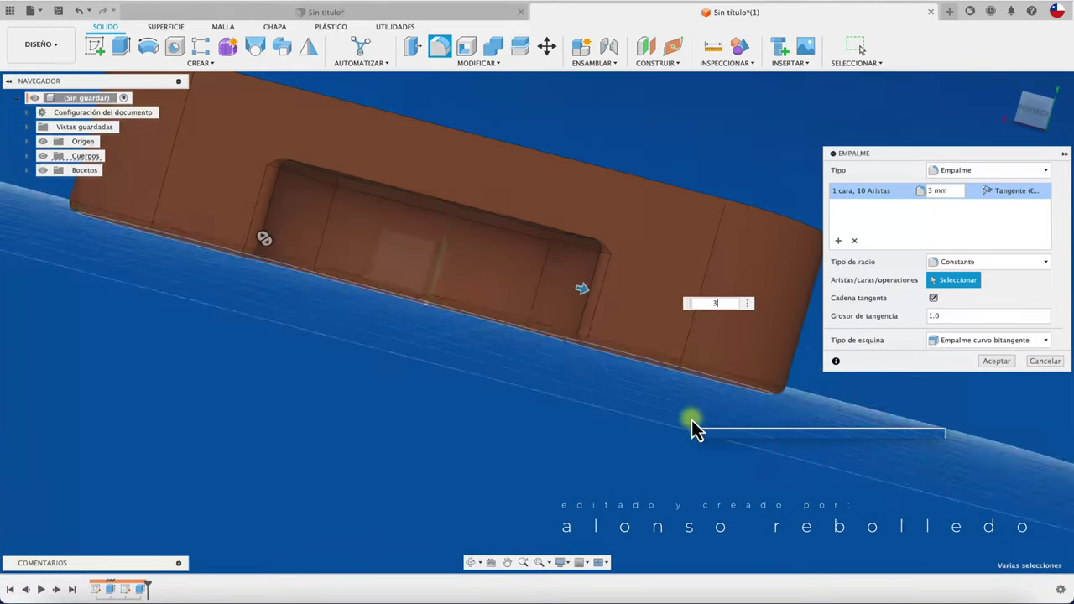
left_click(994, 362)
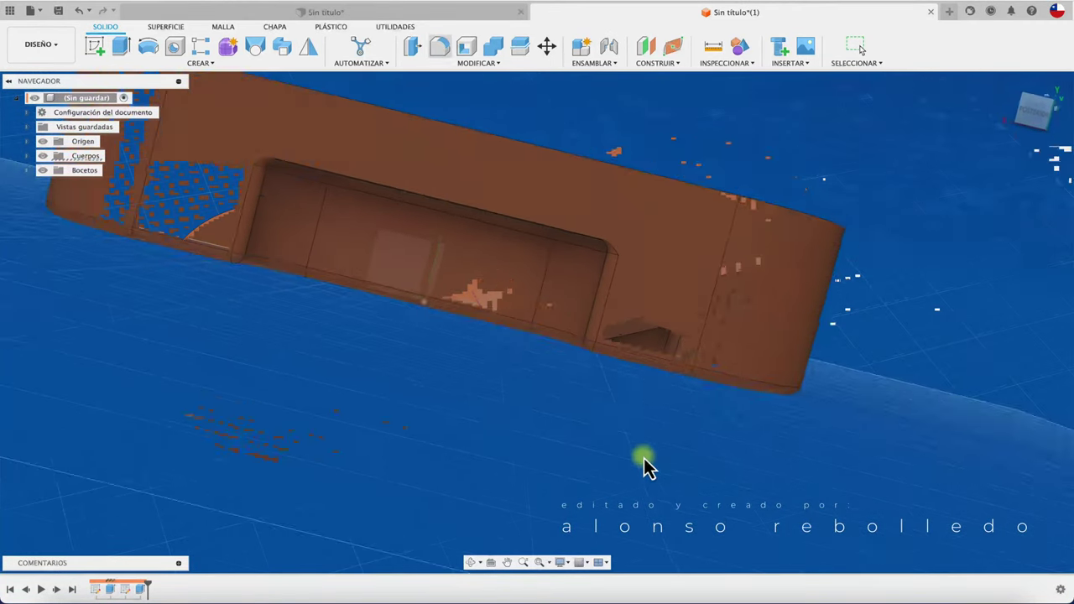
mouse_move(643, 468)
middle_mouse_down("shift")
mouse_move(627, 435)
mouse_move(401, 185)
mouse_move(328, 145)
middle_mouse_up("shift")
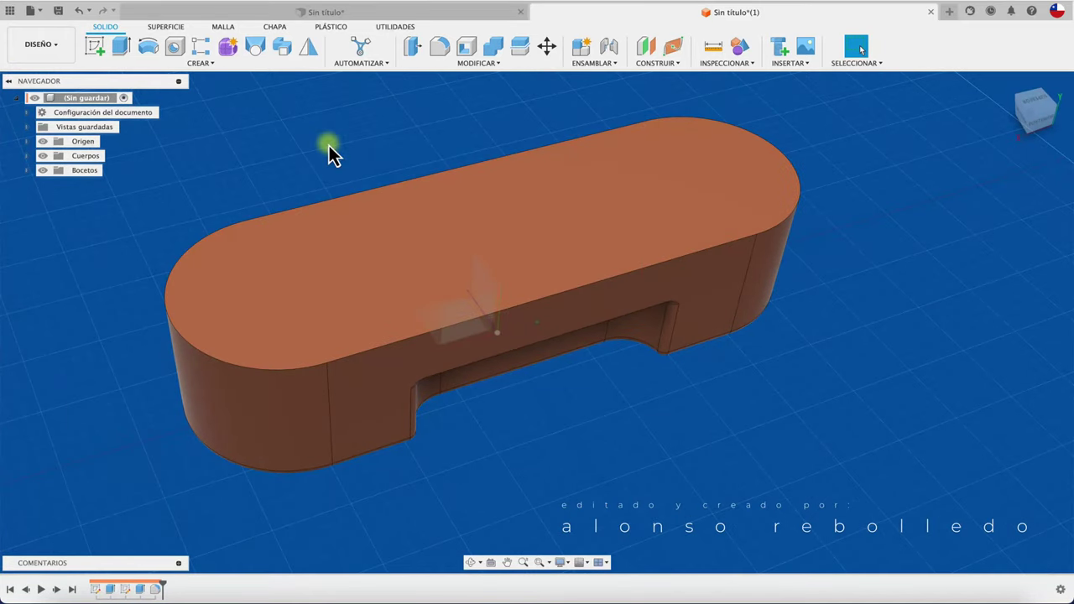
Try shelling the body through its top face at 3 mm, then cancel the failed attempt.
left_click(466, 48)
left_click(443, 229)
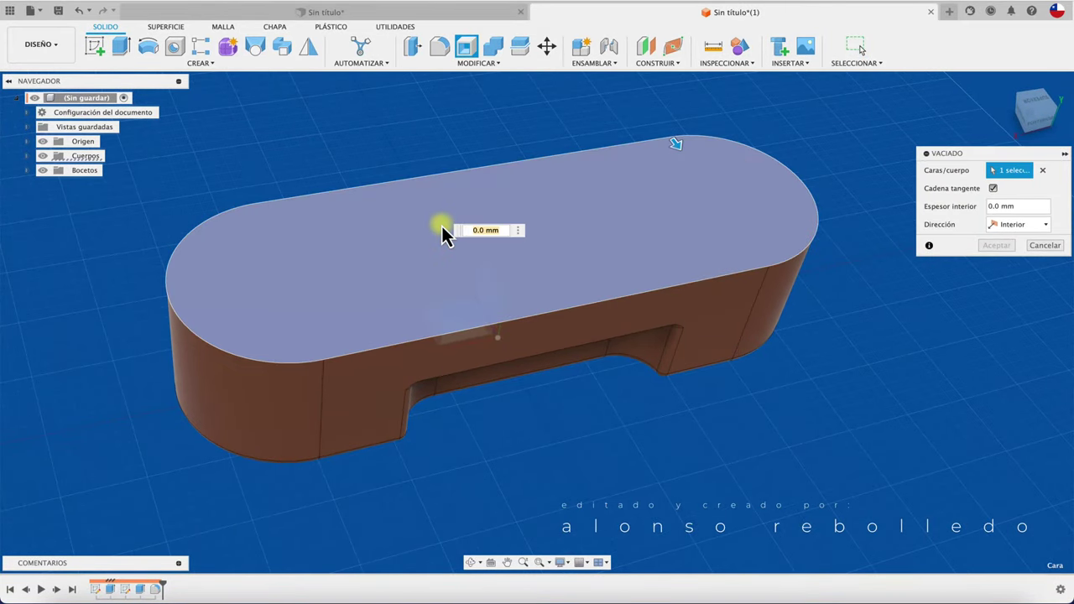
type("3")
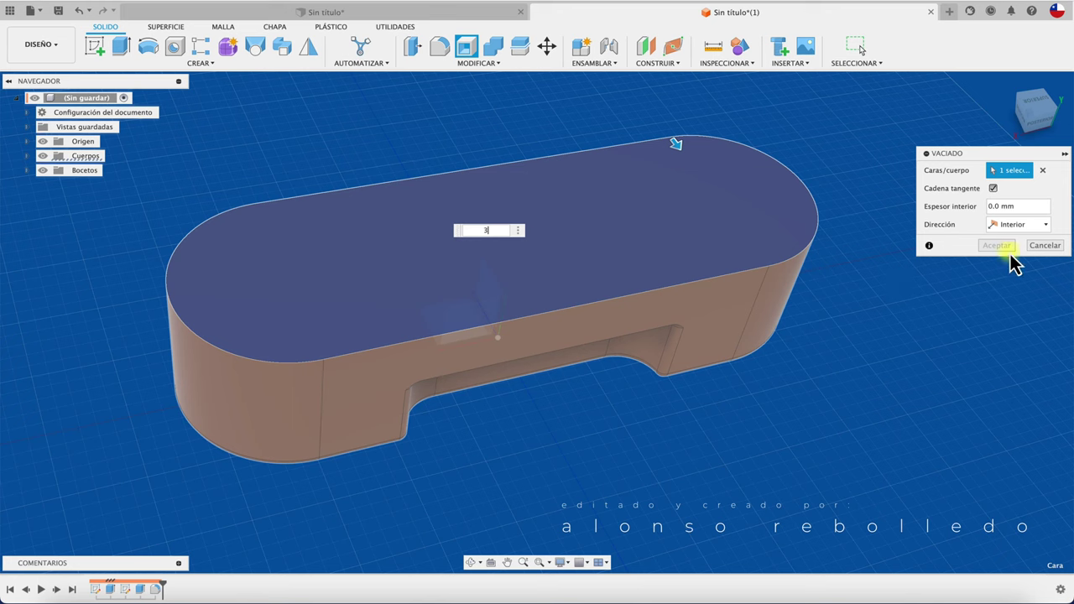
left_click(1044, 245)
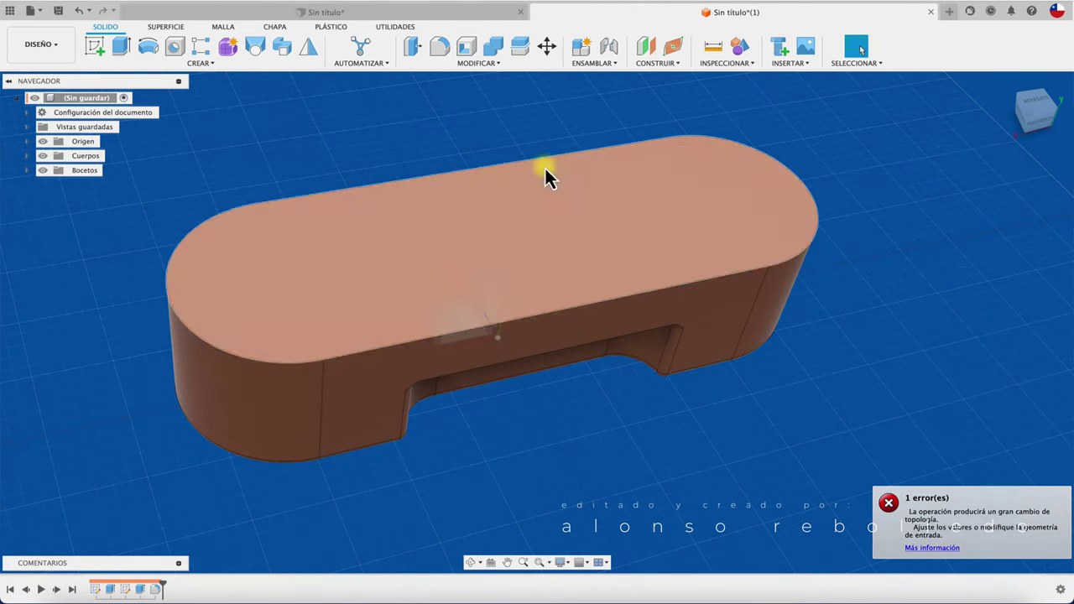
Shell the body through its top face with 2 mm inward walls.
left_click(467, 49)
left_click(405, 209)
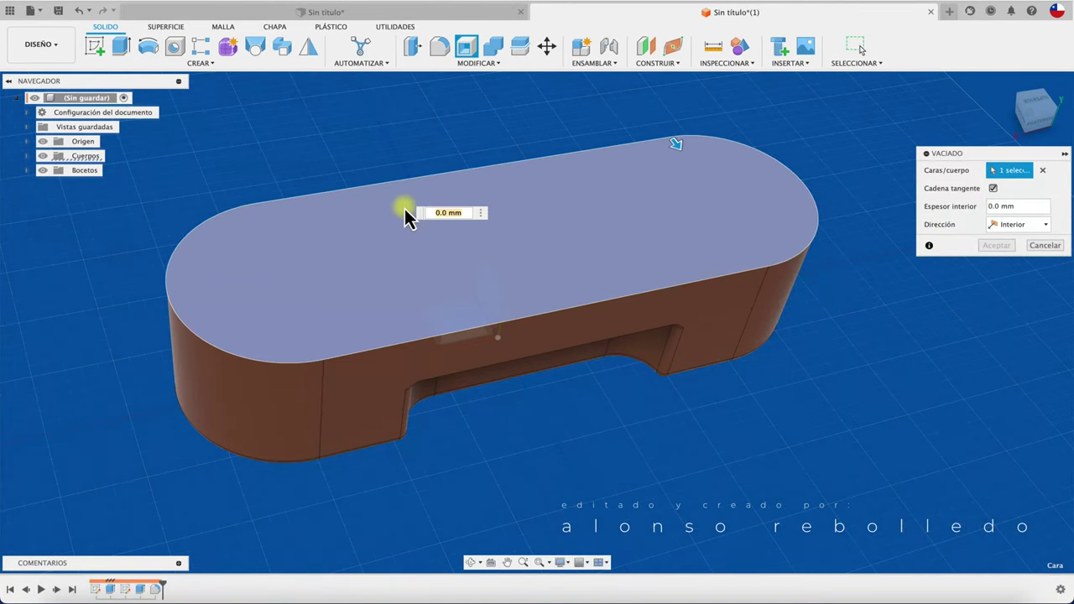
type("2")
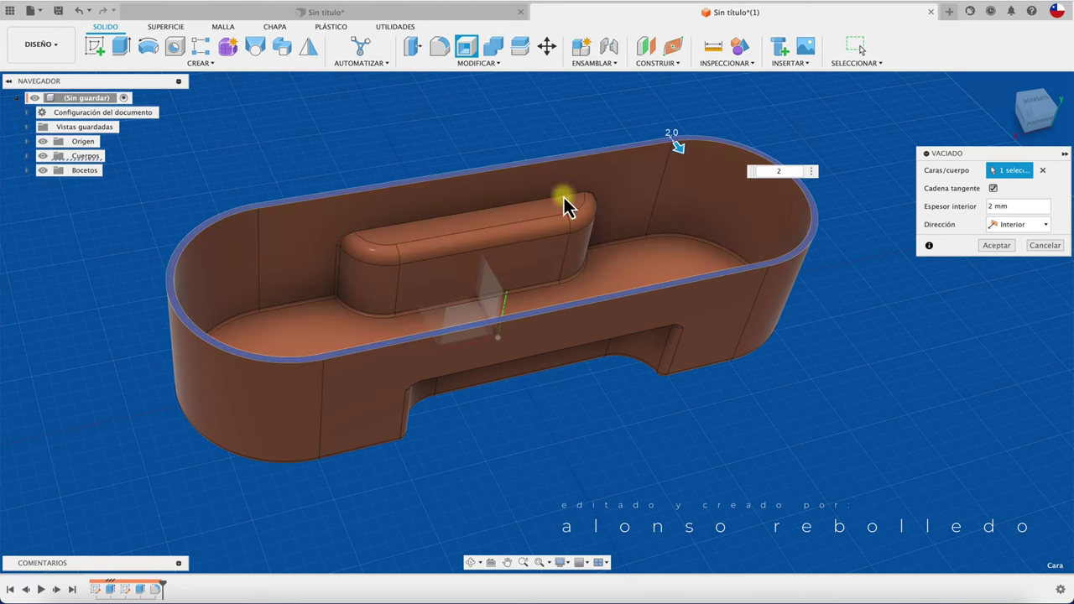
left_click(996, 245)
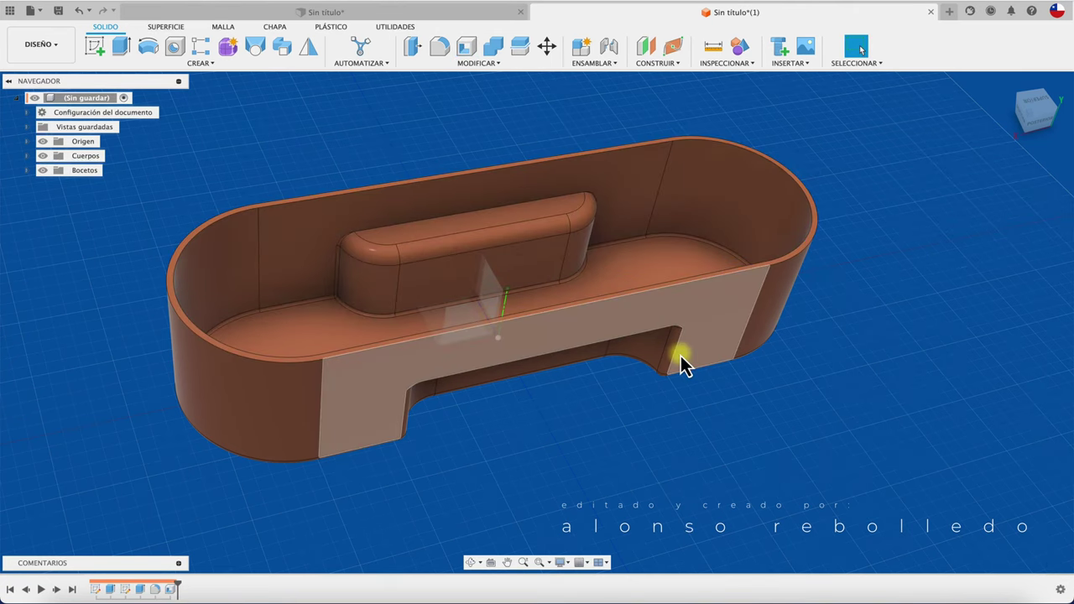
mouse_move(680, 356)
middle_mouse_down("shift")
mouse_move(679, 430)
mouse_move(571, 272)
middle_mouse_up("shift")
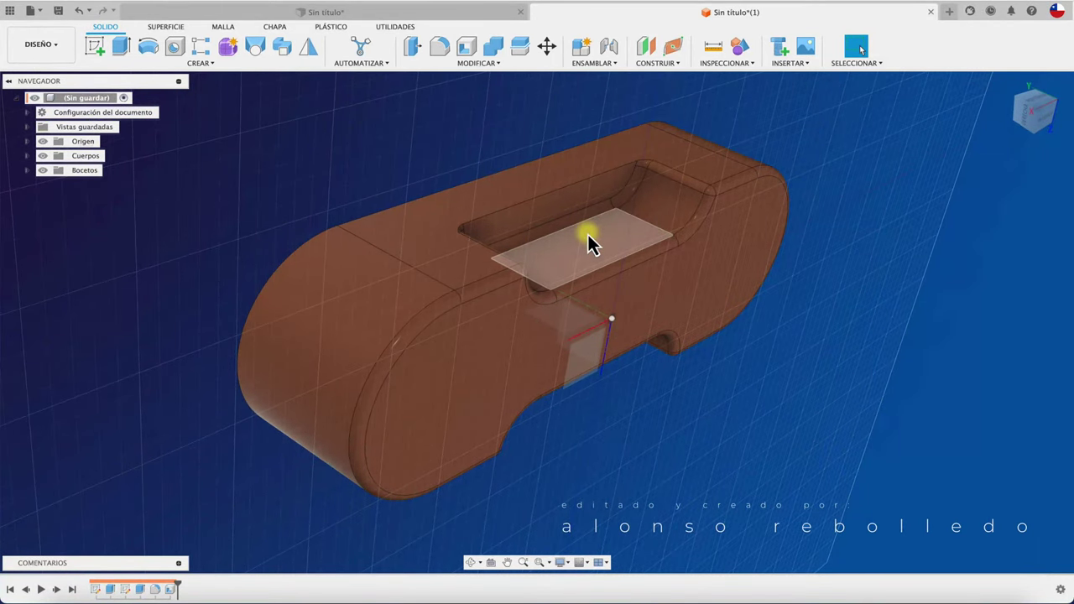
scroll(588, 233, "up", 3, "shift")
scroll(587, 232, "up", 5, "shift")
scroll(587, 234, "up", 5, "shift")
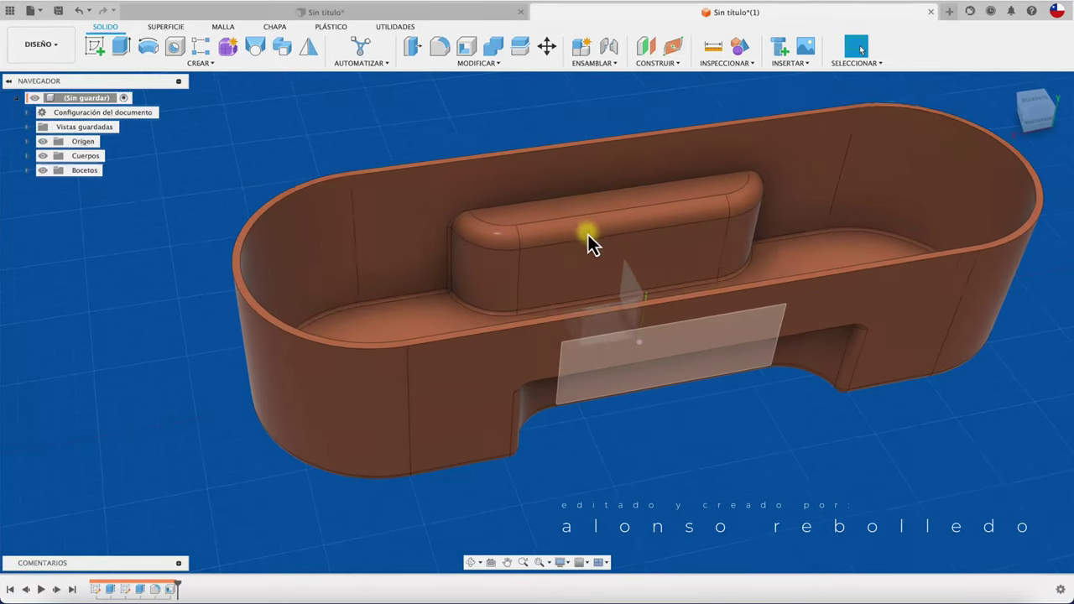
middle_click_drag(587, 234, 566, 221, "shift")
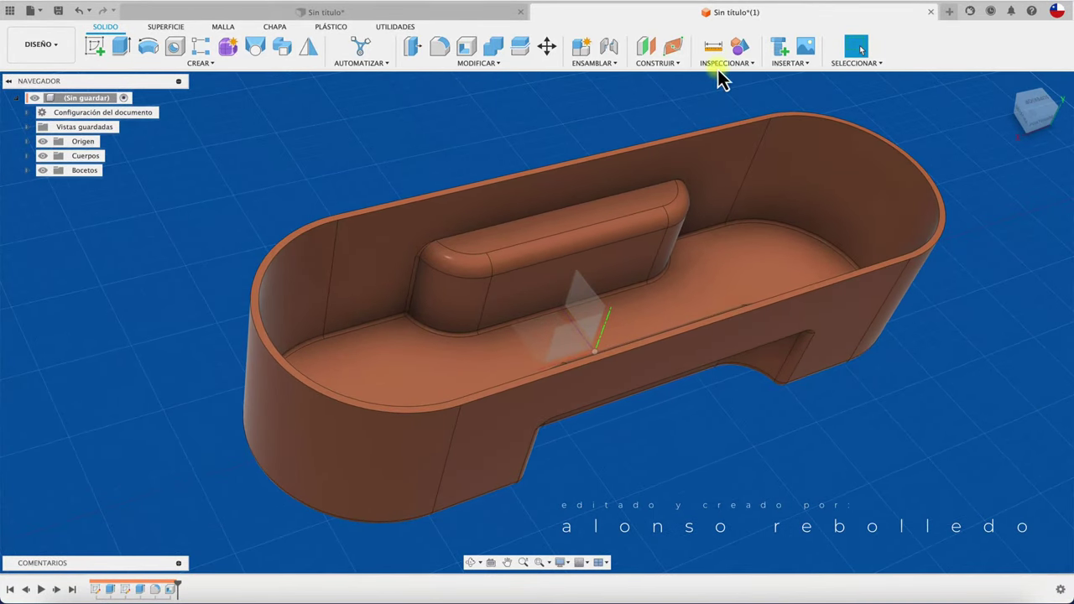
left_click(713, 49)
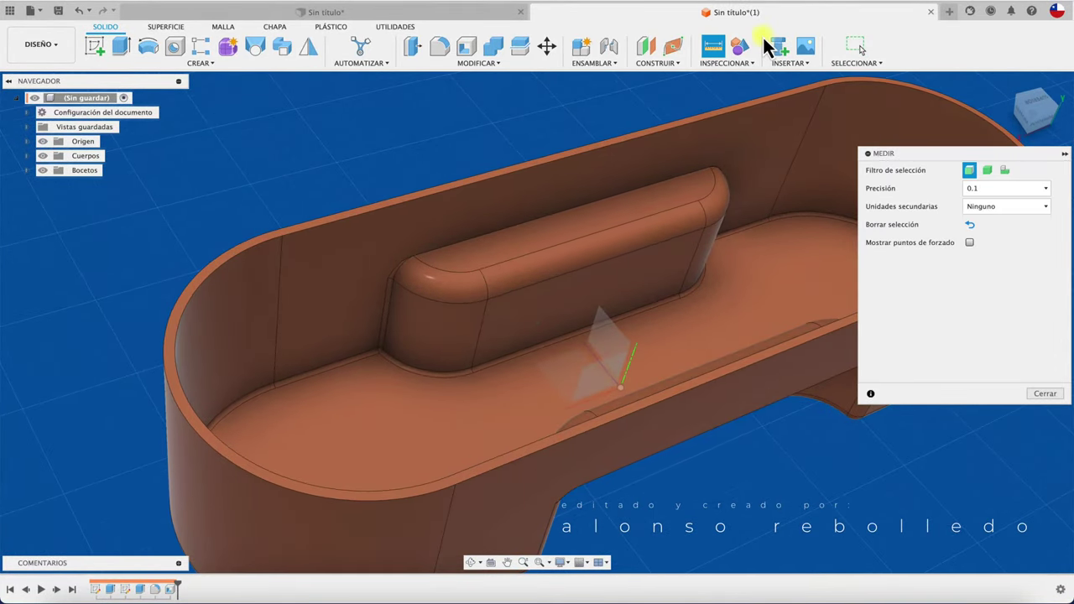
left_click(581, 155)
left_click(581, 156)
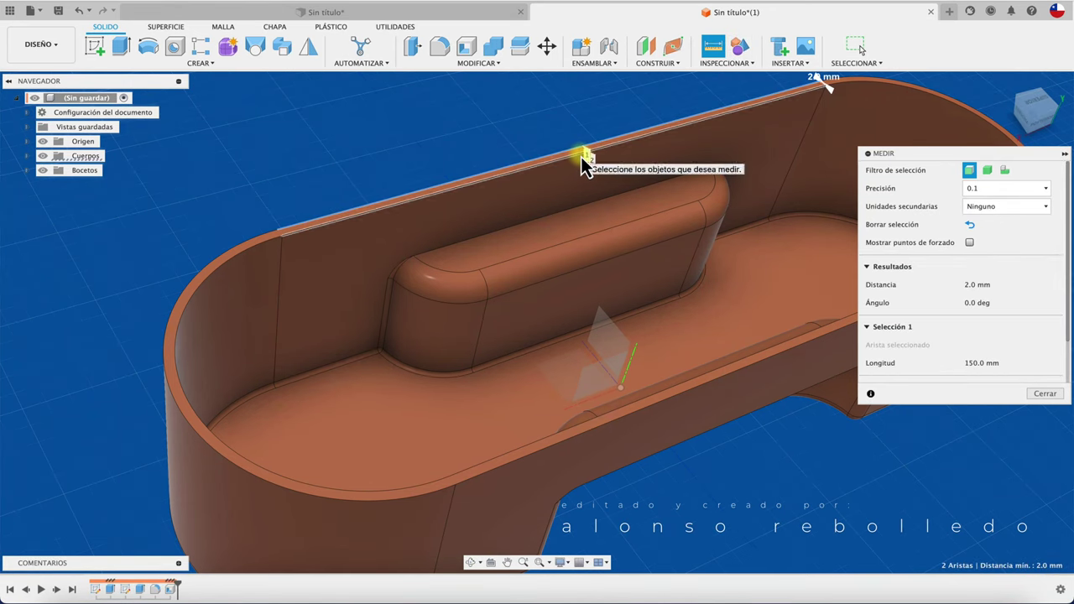
left_click(1045, 393)
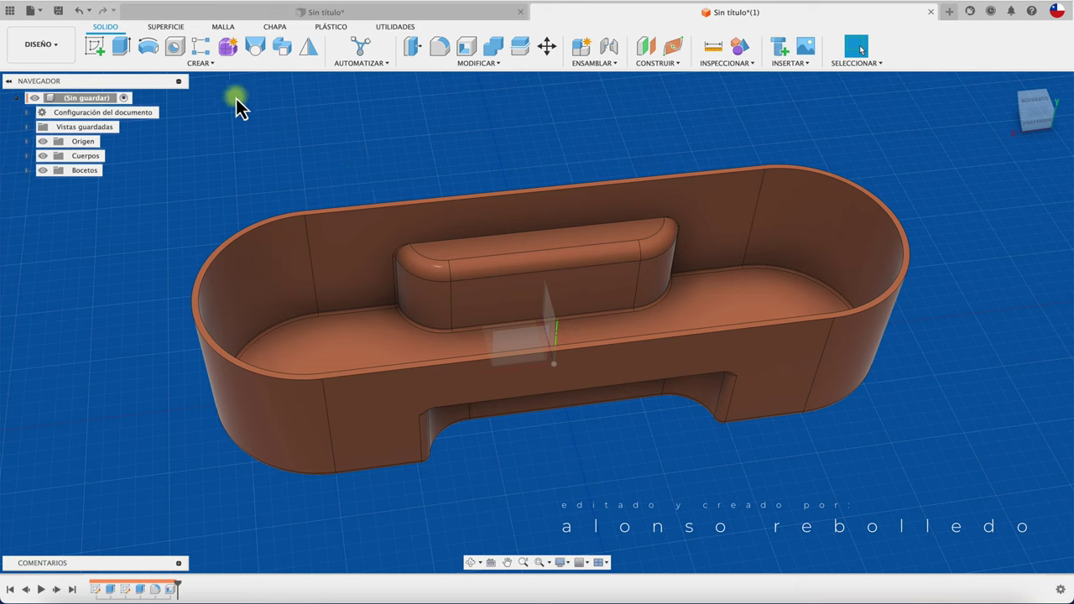
Sketch on the box's top rim a single line across the tray near its left end.
left_click(208, 65)
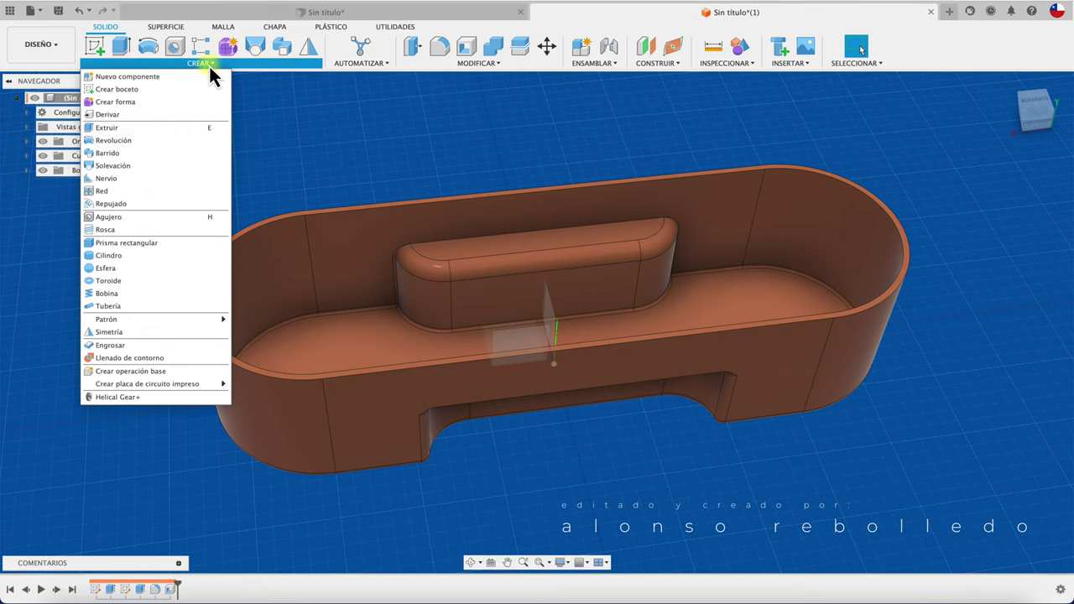
left_click(315, 100)
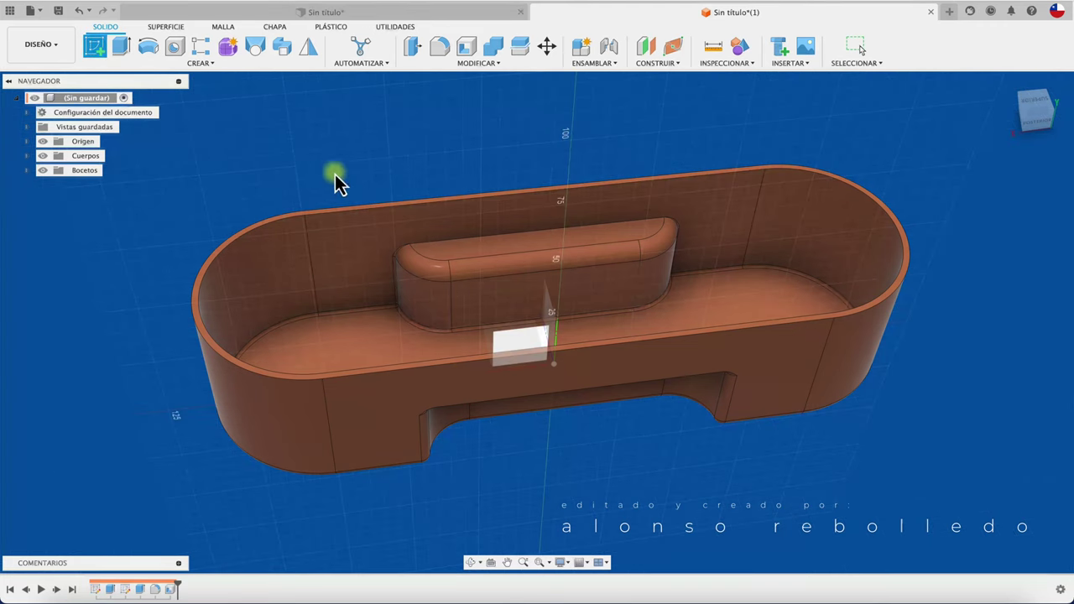
scroll(326, 179, "up", 5)
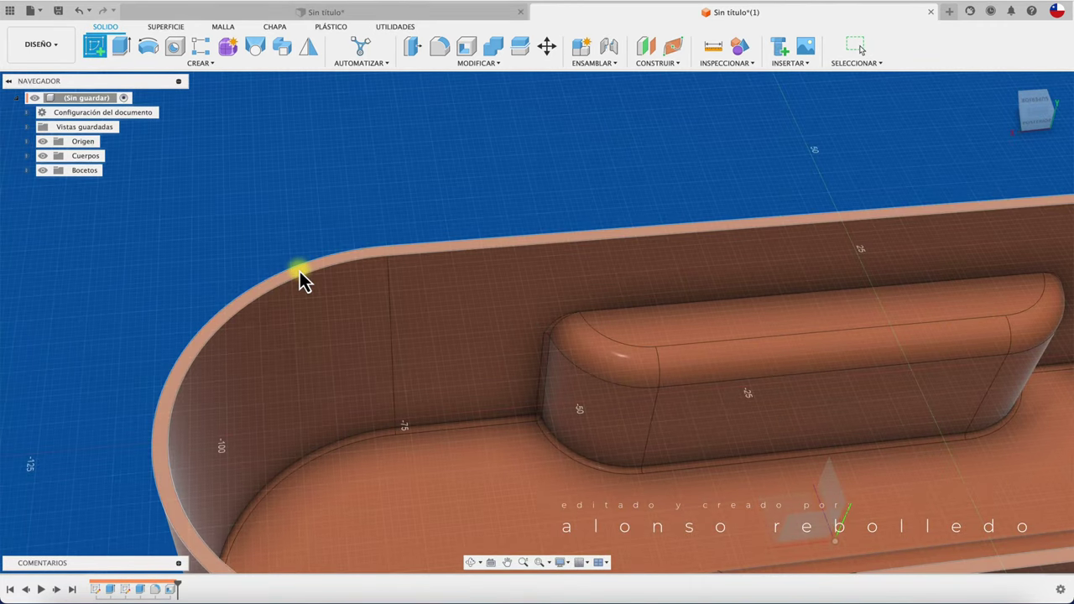
left_click(300, 271)
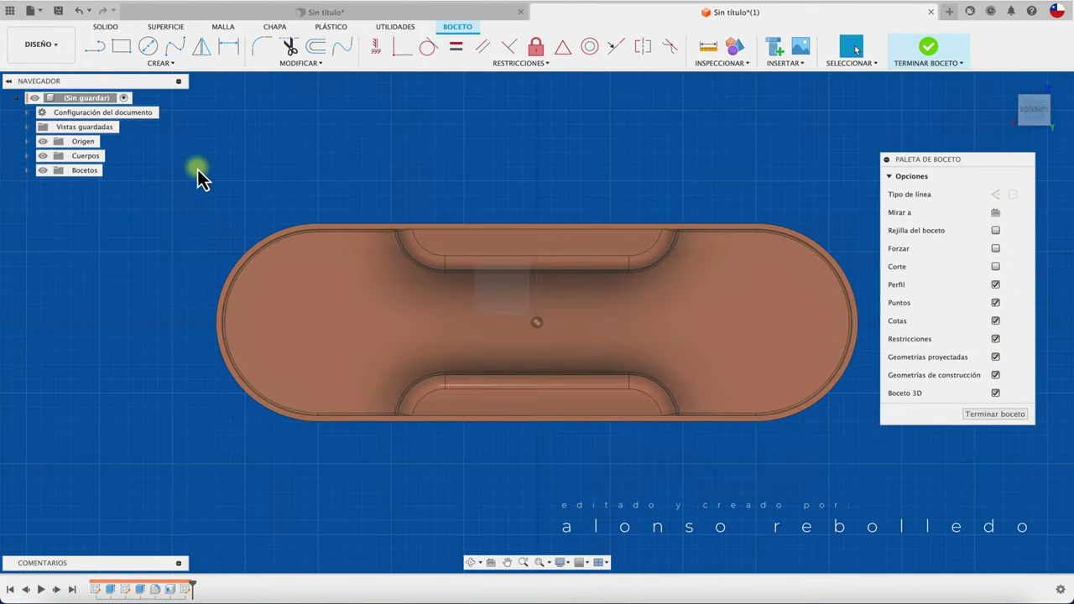
key("l")
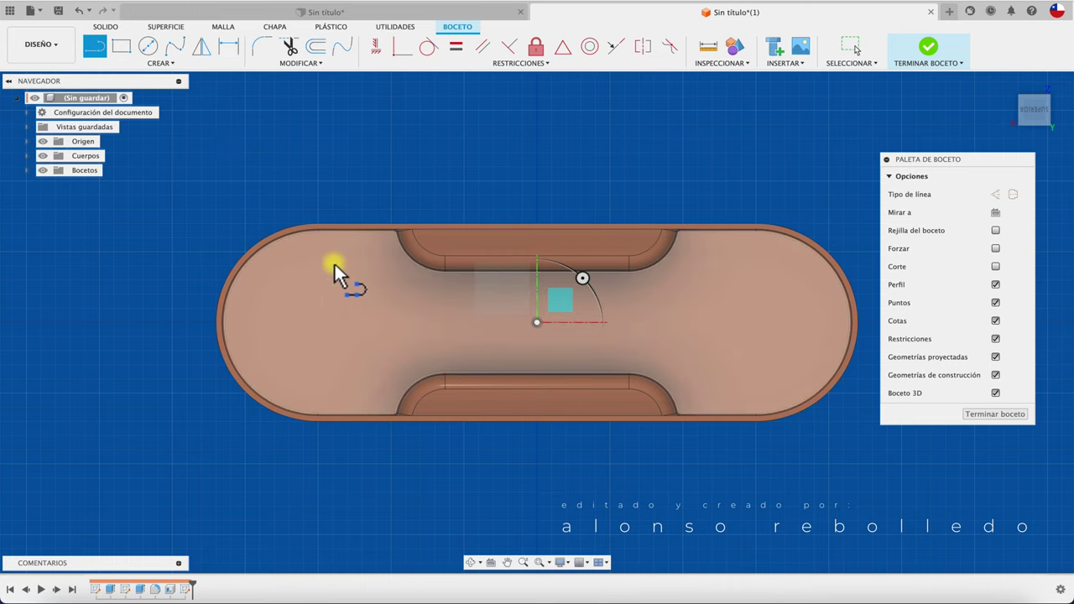
left_click(334, 260)
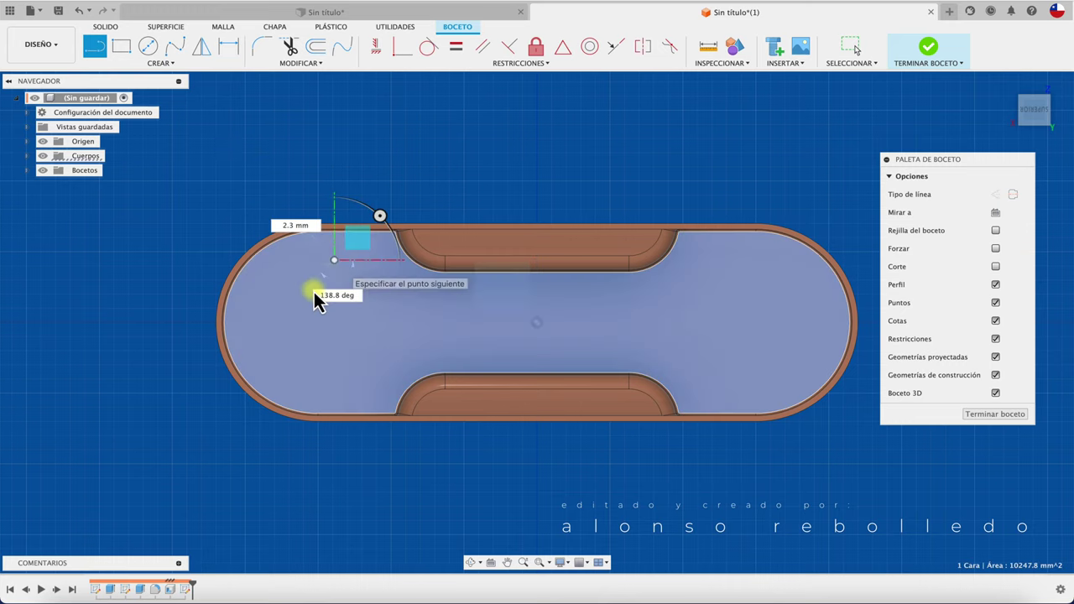
left_click(335, 338)
left_click(995, 413)
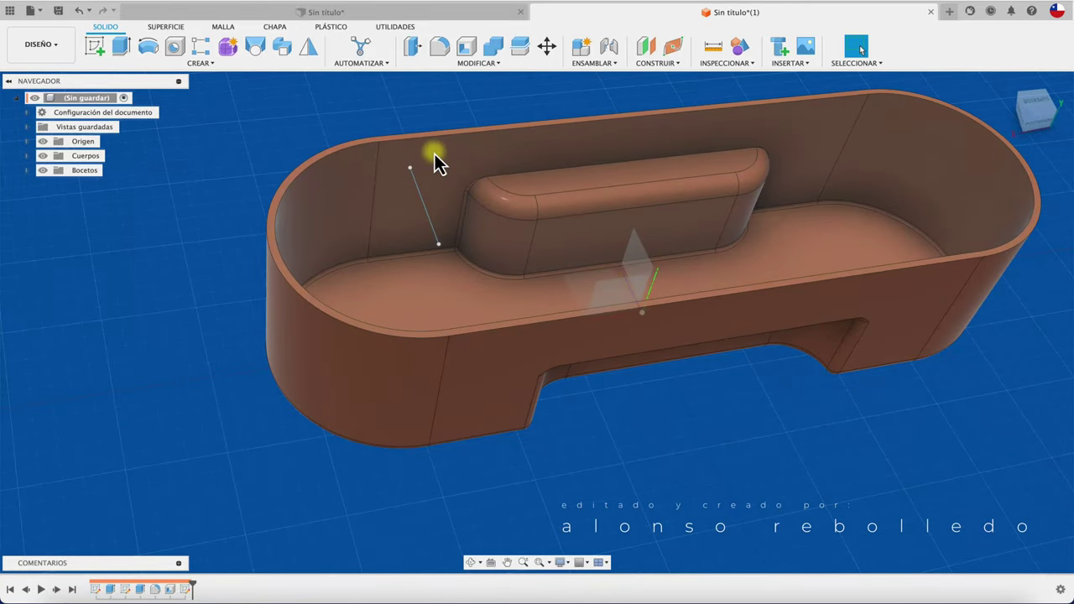
Make a 2.0 mm web from the sketch line, with Extend curves kept on, across the left end.
left_click(205, 65)
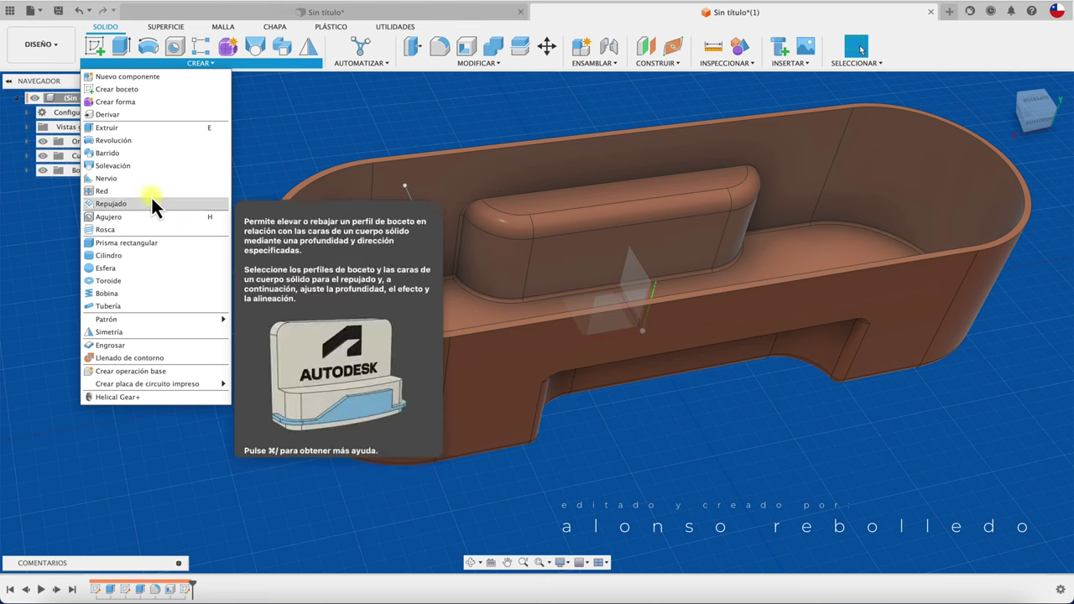
left_click(151, 193)
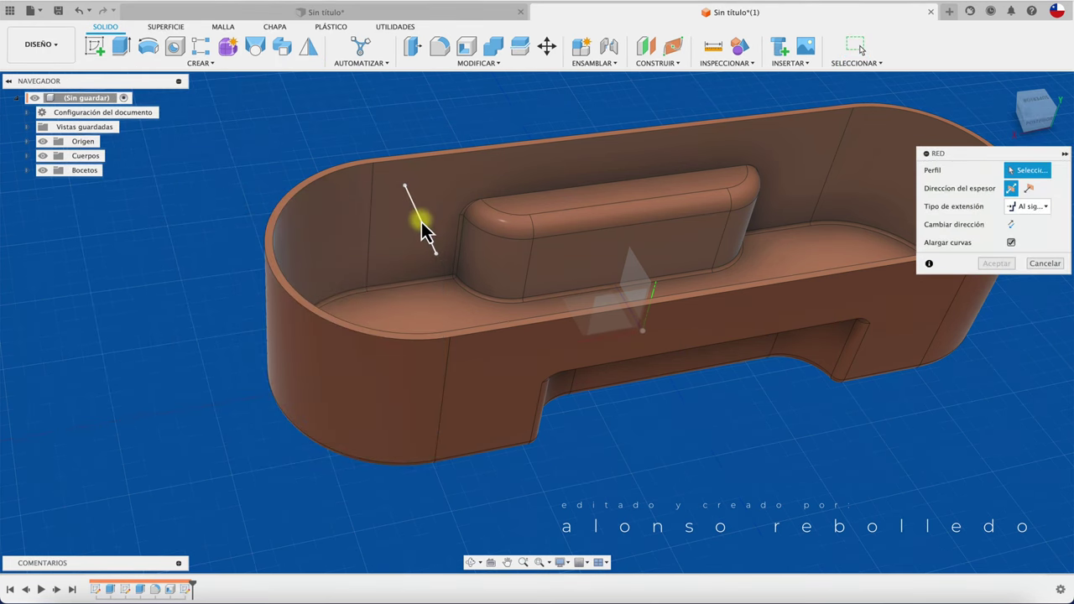
left_click(421, 221)
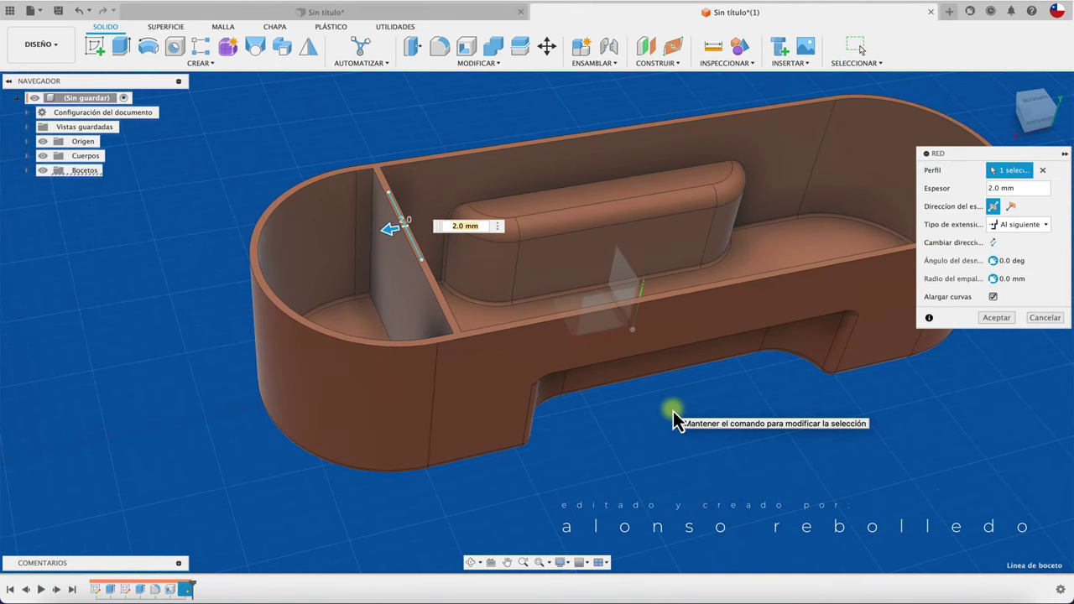
left_click(1011, 210)
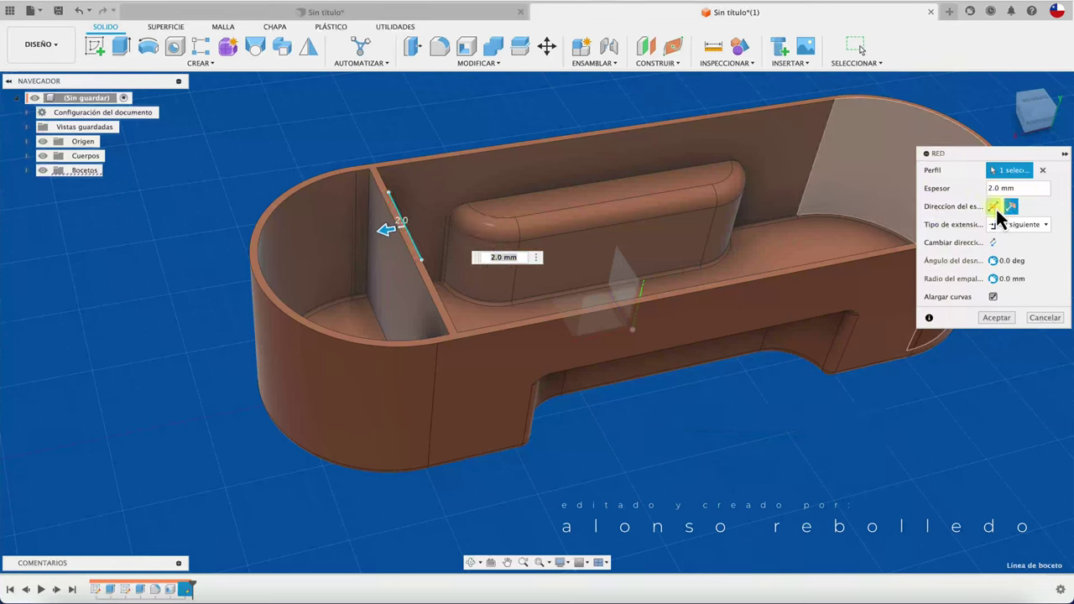
left_click(995, 209)
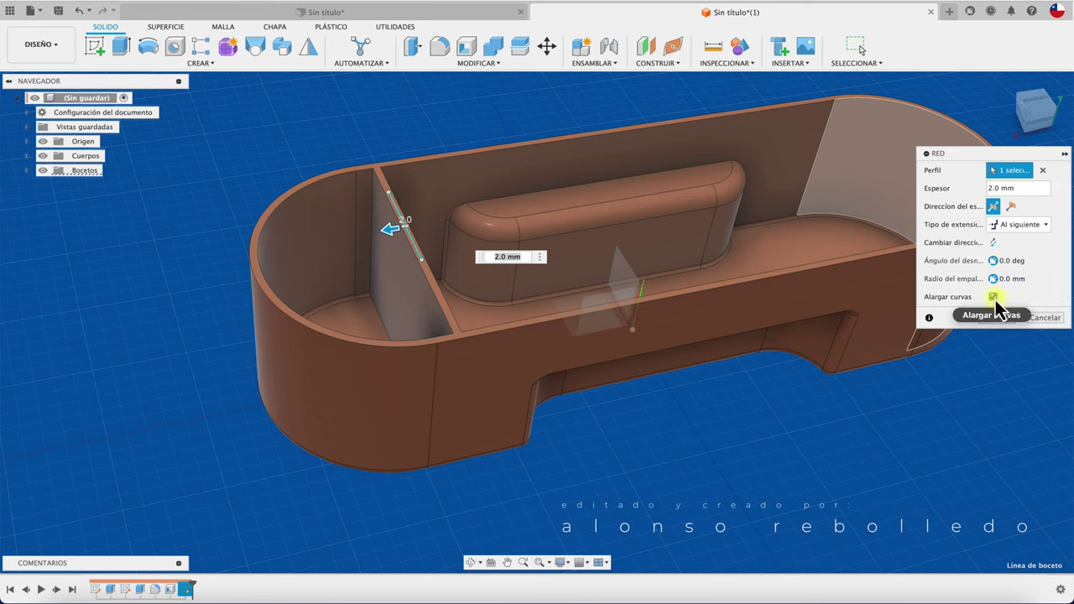
left_click(993, 297)
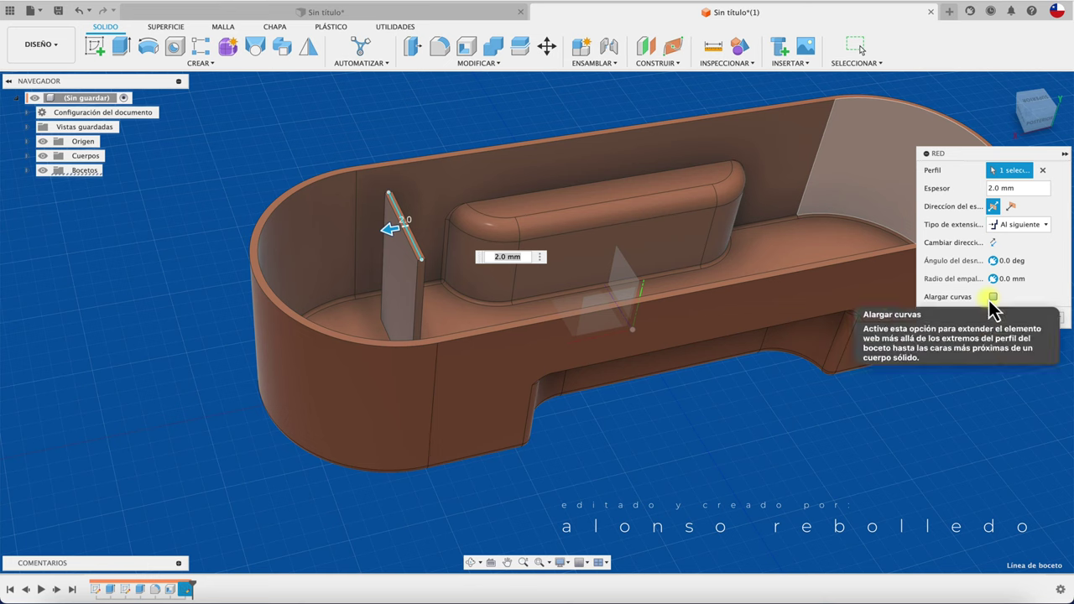
left_click(991, 298)
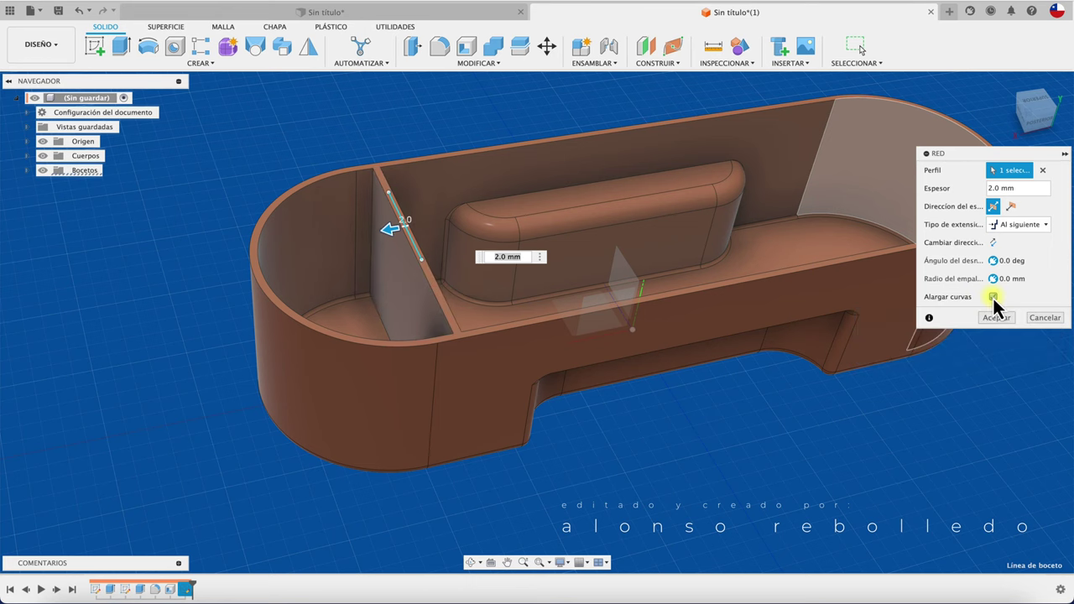
left_click(996, 318)
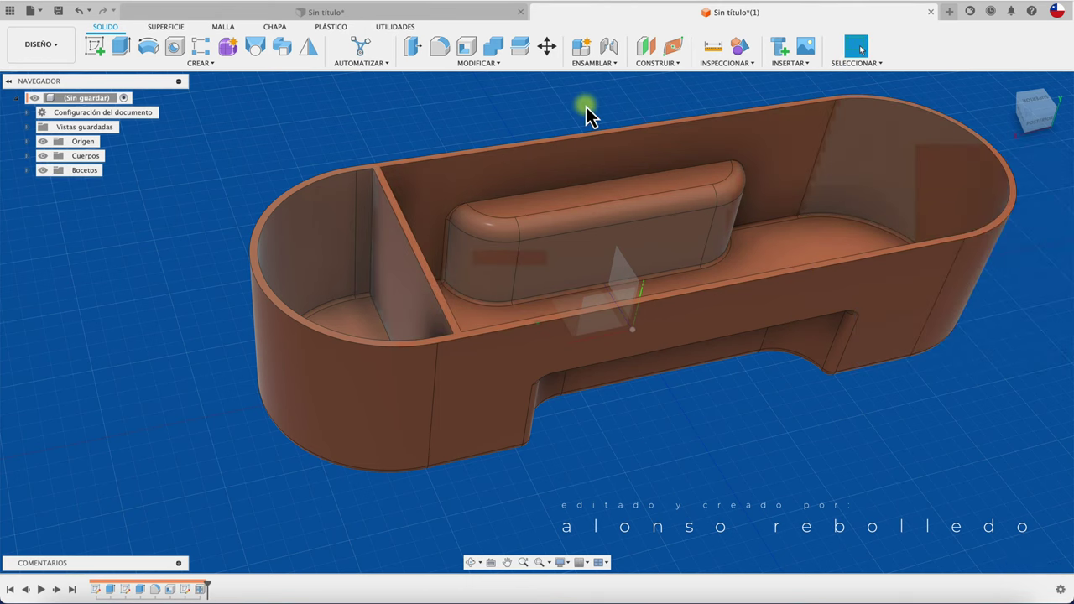
middle_click_drag(585, 107, 397, 113, "shift")
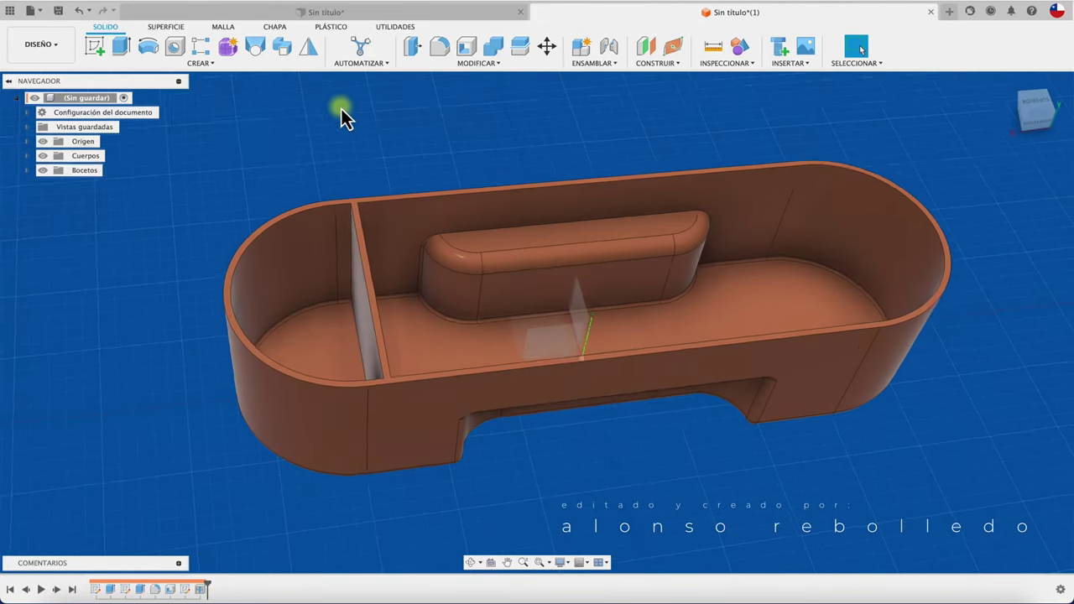
On the top rim face, sketch a 66.0 mm three-point arc from the upper to the lower wall, bulging left.
left_click(96, 48)
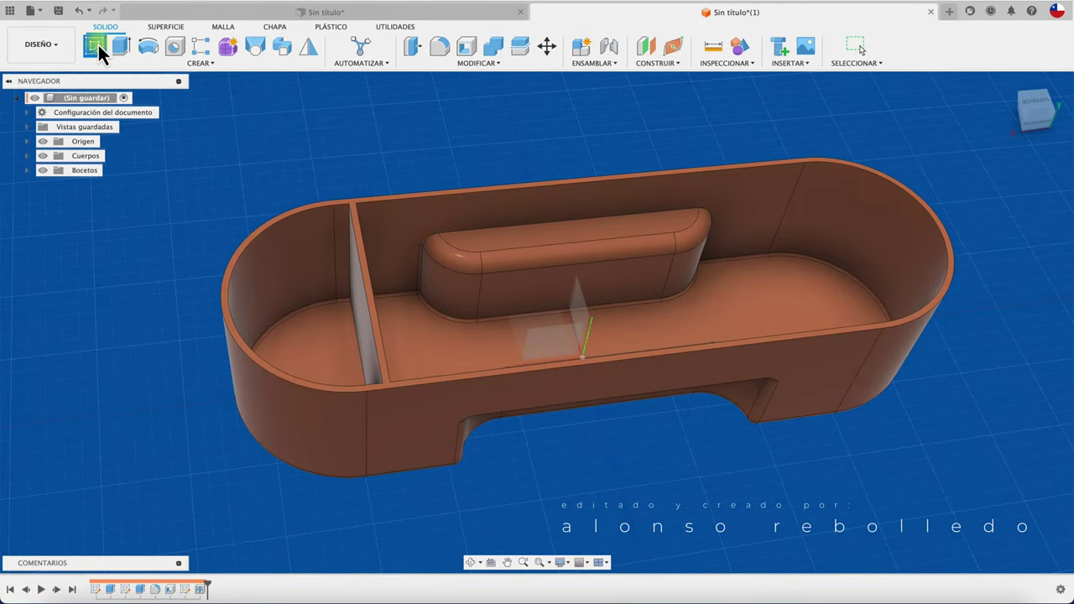
left_click(391, 198)
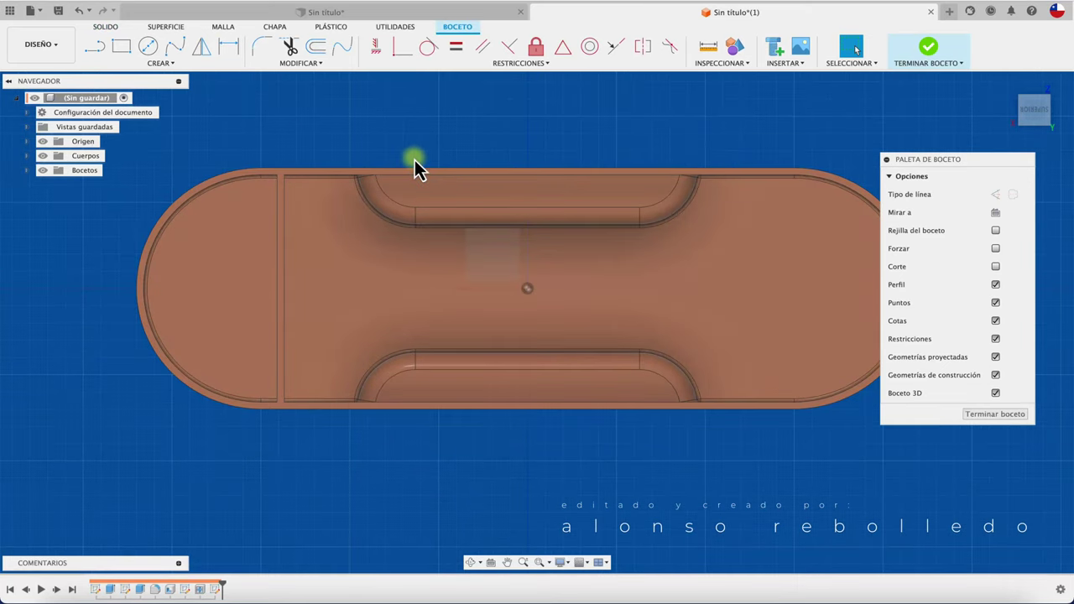
left_click(176, 66)
mouse_move(126, 114)
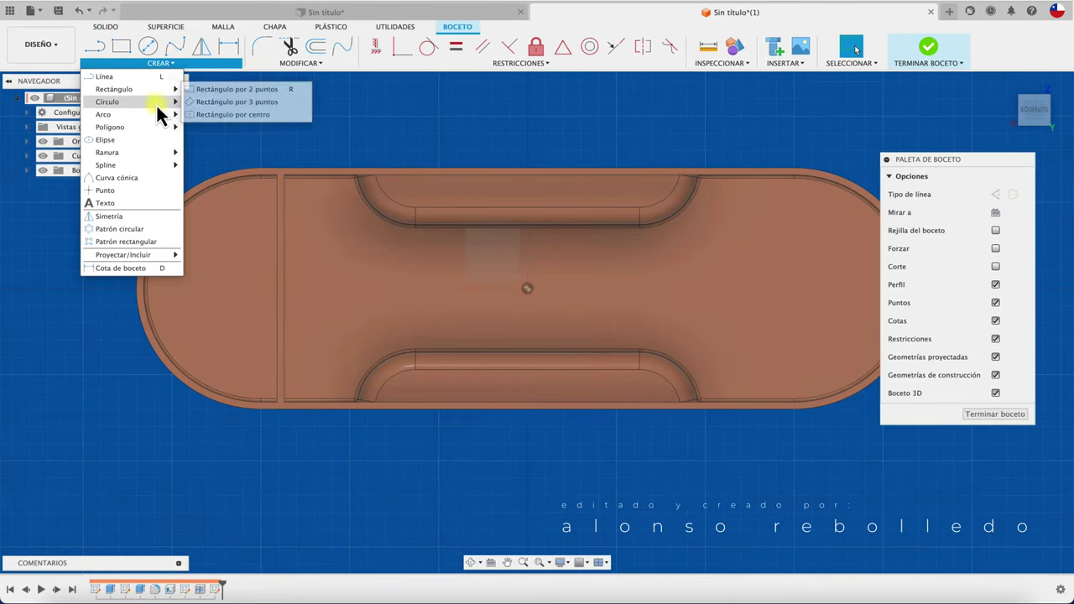
left_click(204, 114)
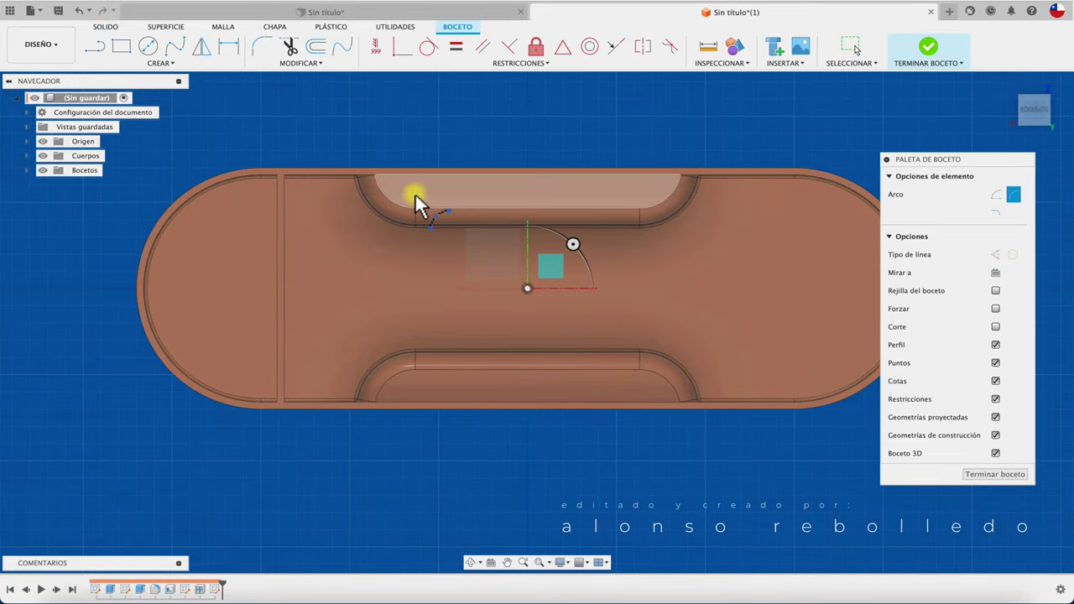
left_click(417, 175)
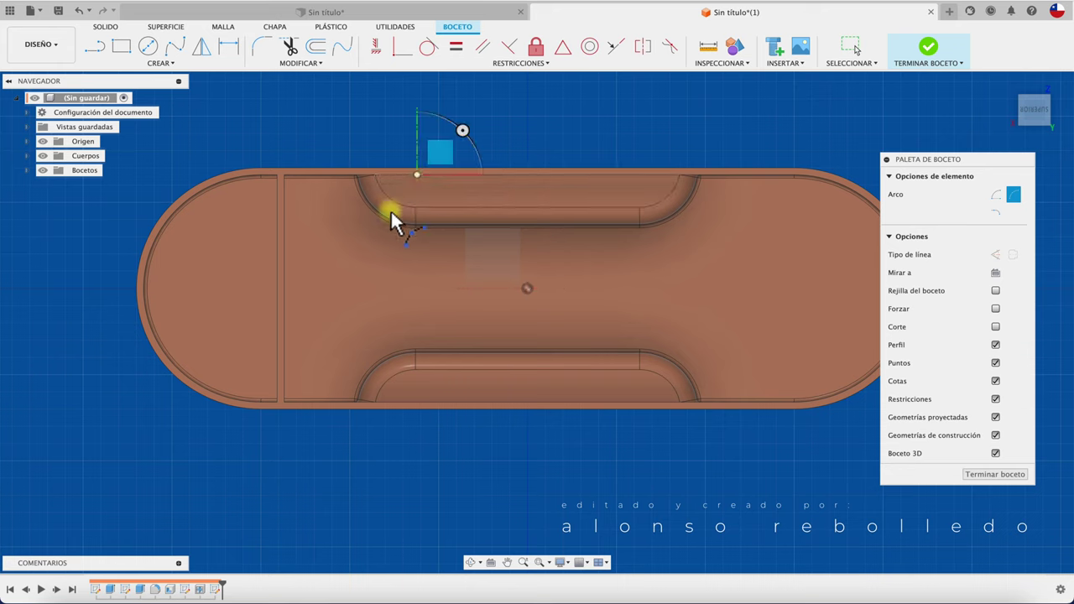
left_click(417, 402)
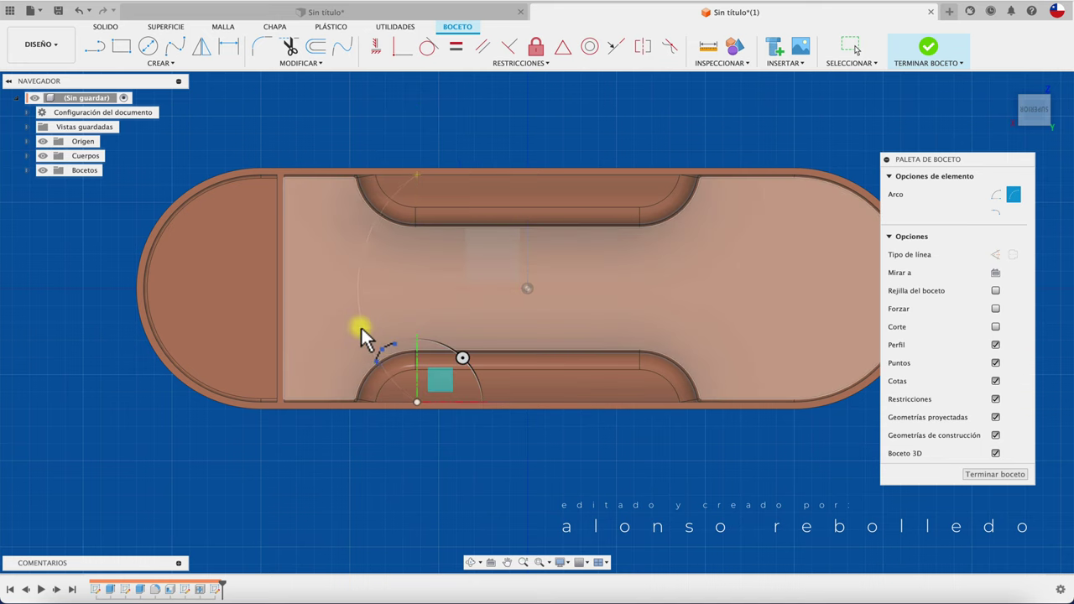
left_click(334, 312)
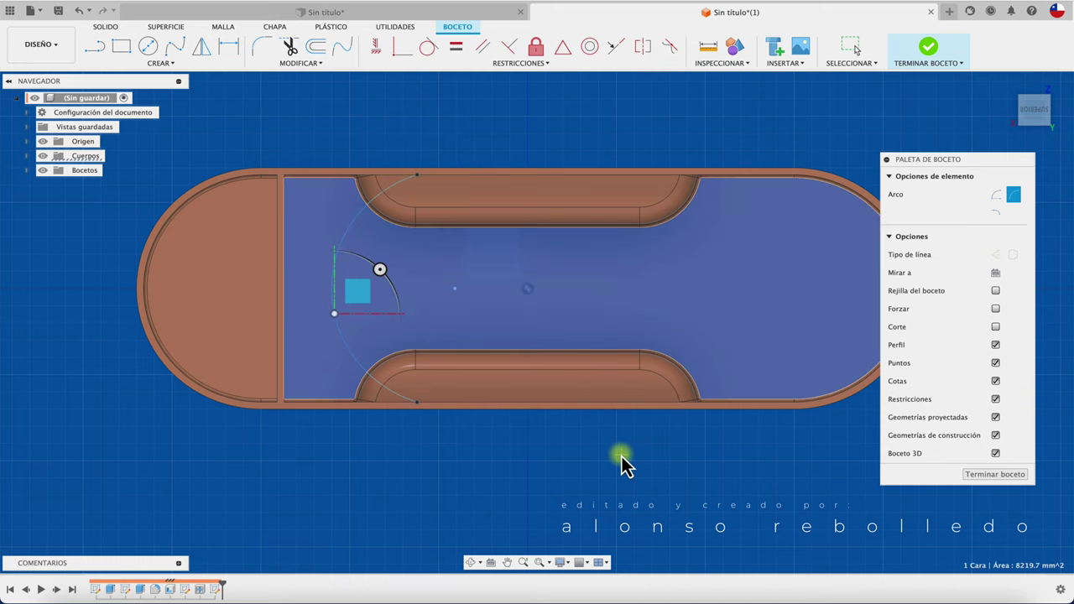
left_click(973, 478)
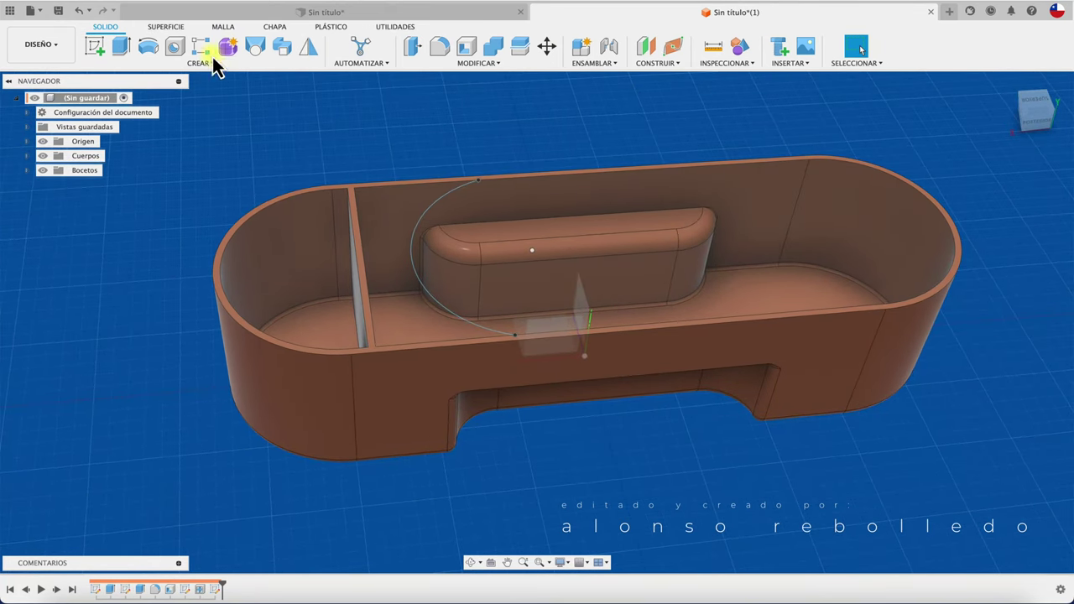
Build a 2.0 mm Web wall along the sketched arc to close off a rounded compartment.
left_click(206, 63)
left_click(181, 191)
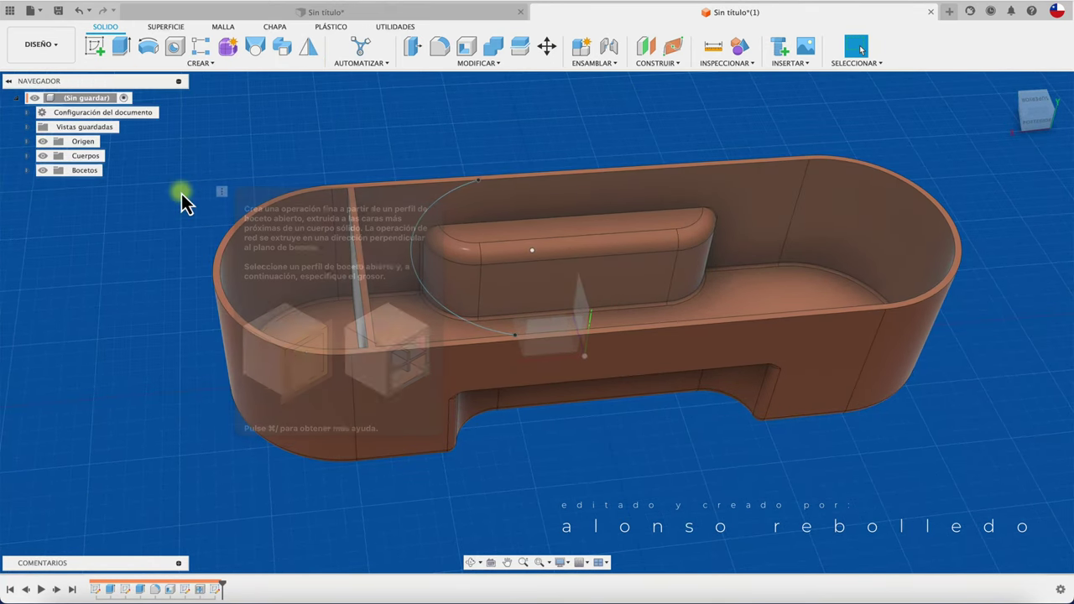
left_click(442, 203)
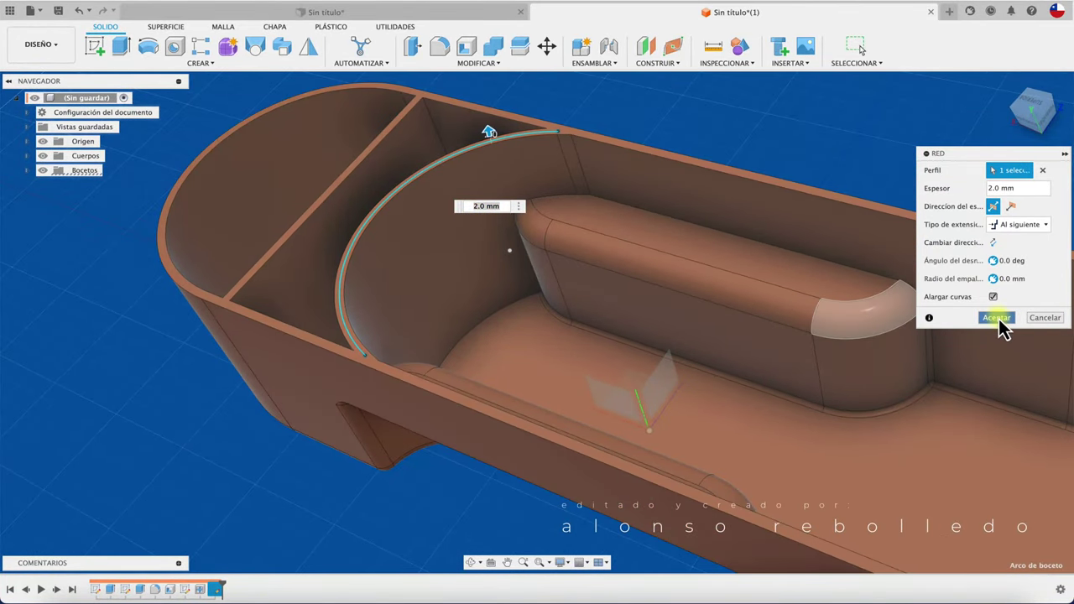
left_click(998, 318)
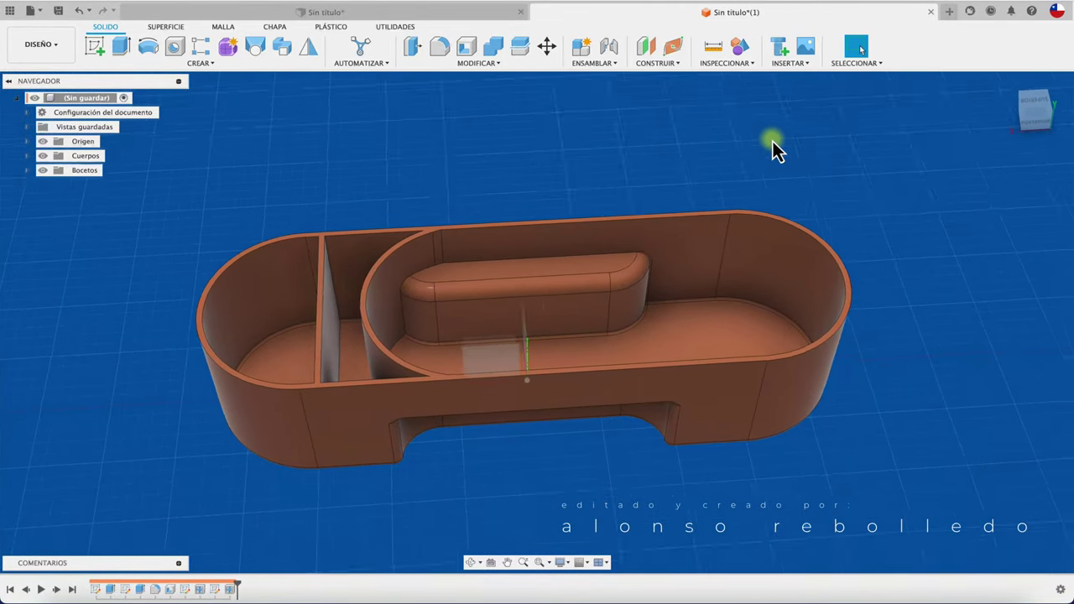
In top view, start a sketch on the top face and draw a vertical line across the right end.
left_click(1032, 107)
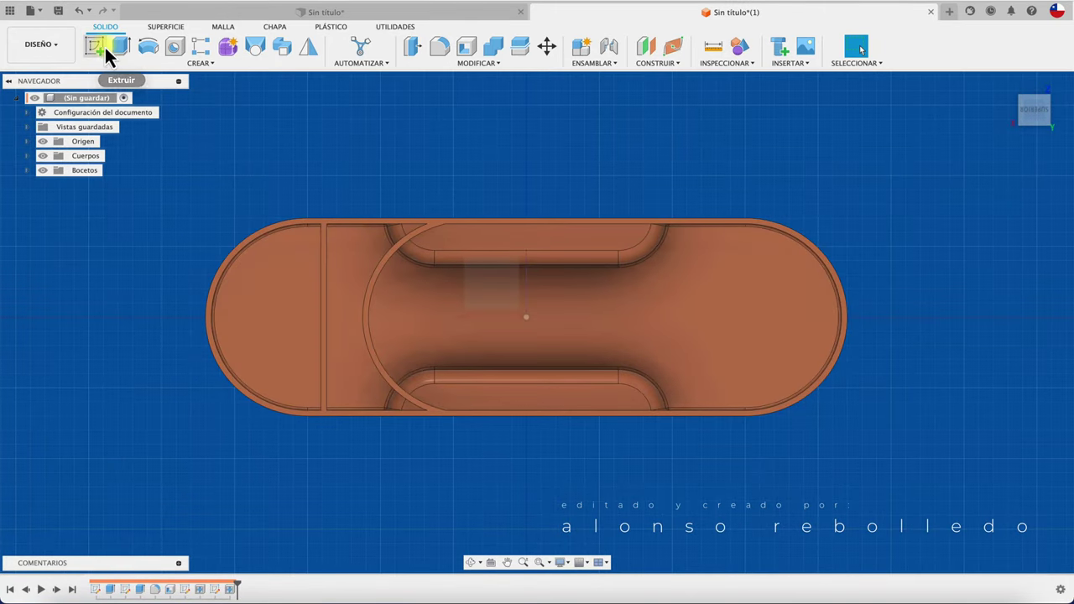
left_click(101, 46)
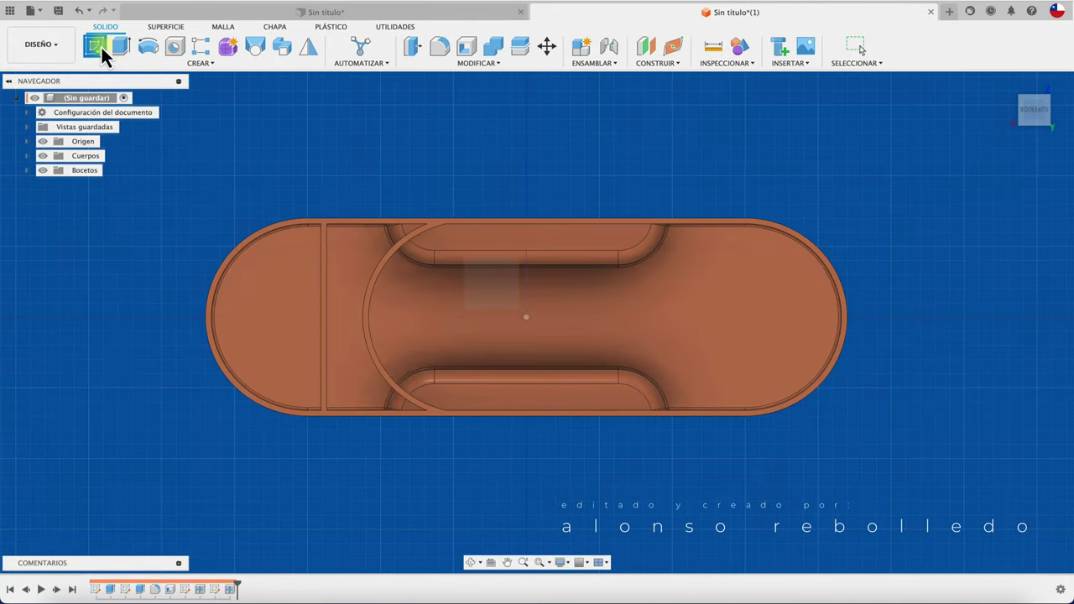
left_click(544, 219)
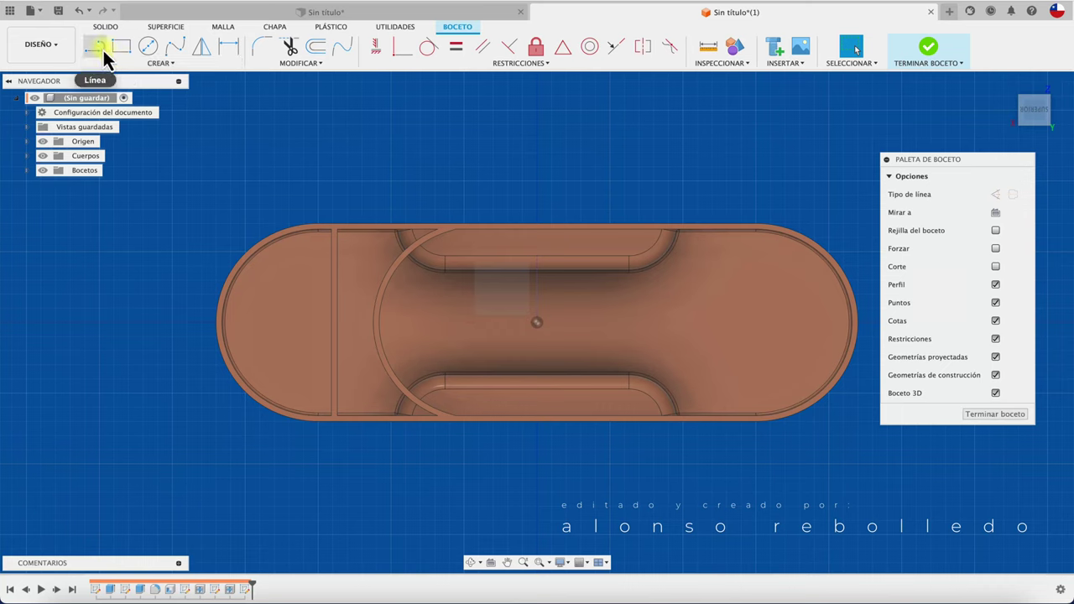
left_click(100, 48)
left_click(735, 187)
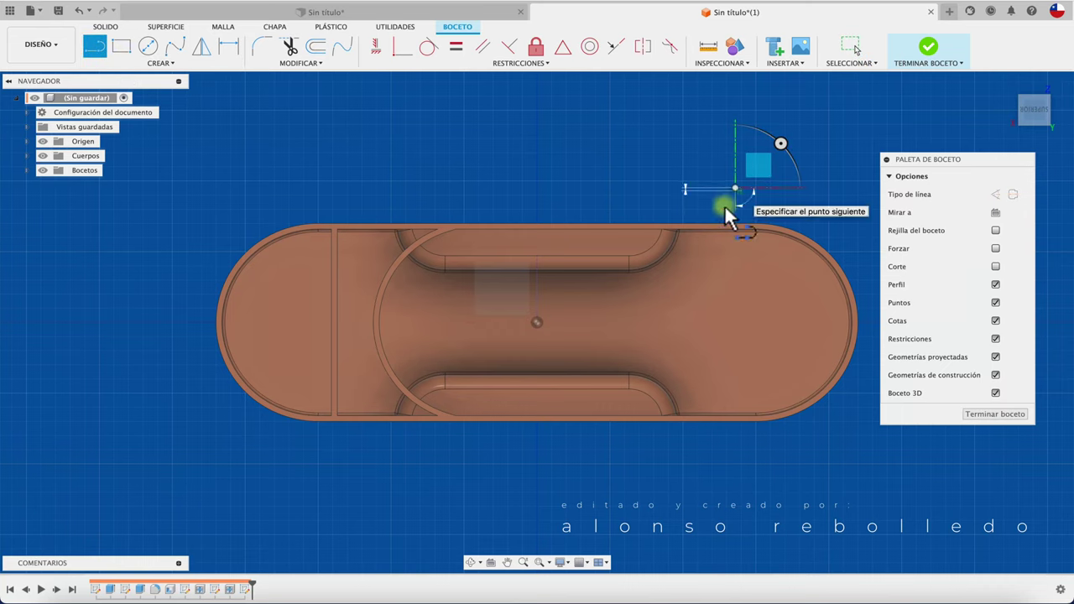
left_click(735, 458)
key("Escape")
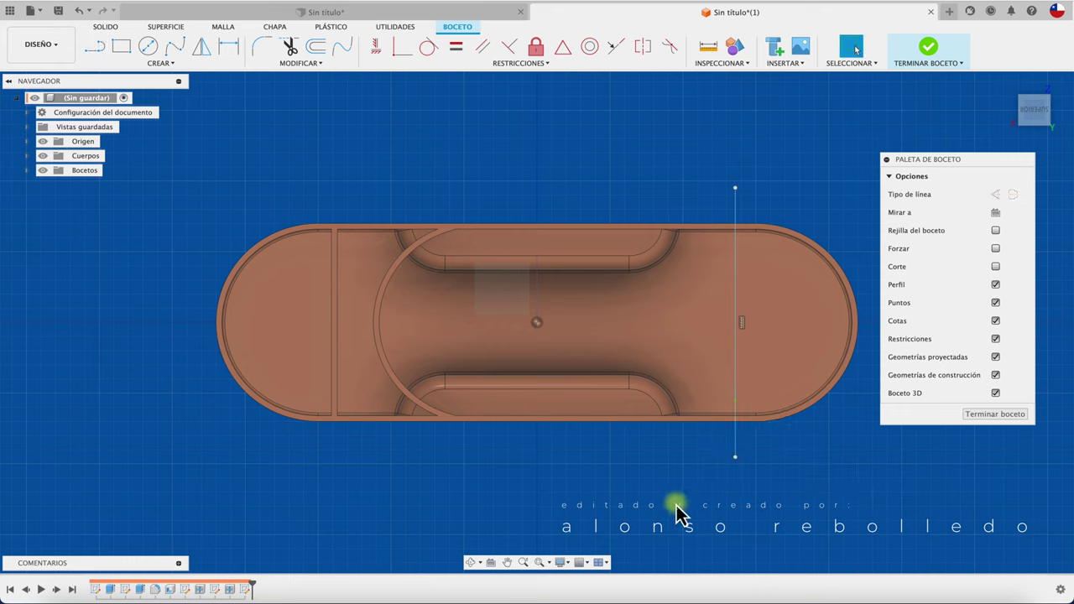
Add a second parallel vertical line and a horizontal line from its midpoint to the curved wall.
key("l")
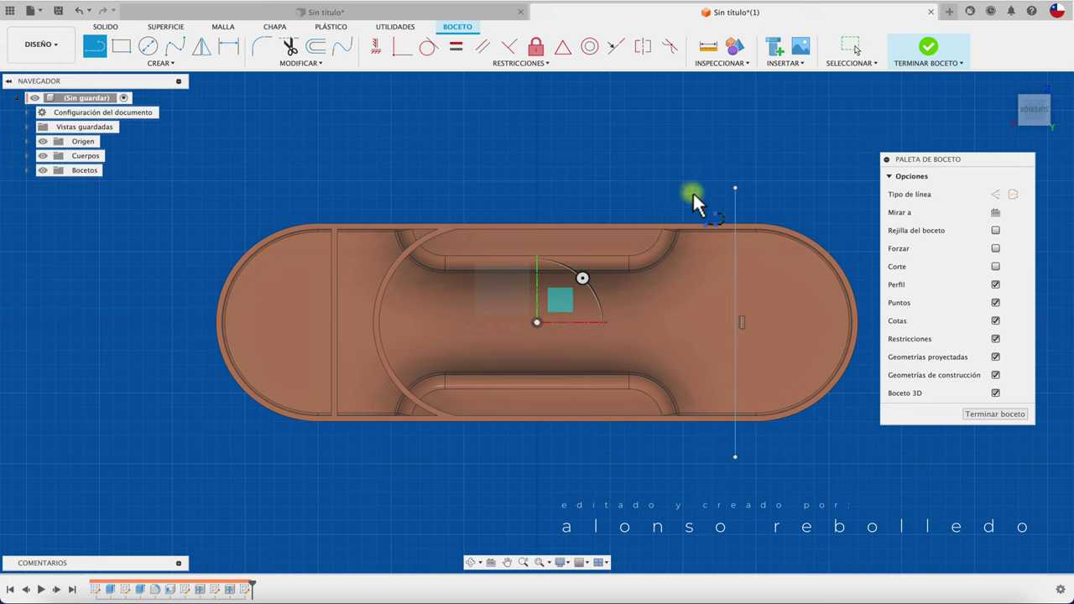
left_click(693, 191)
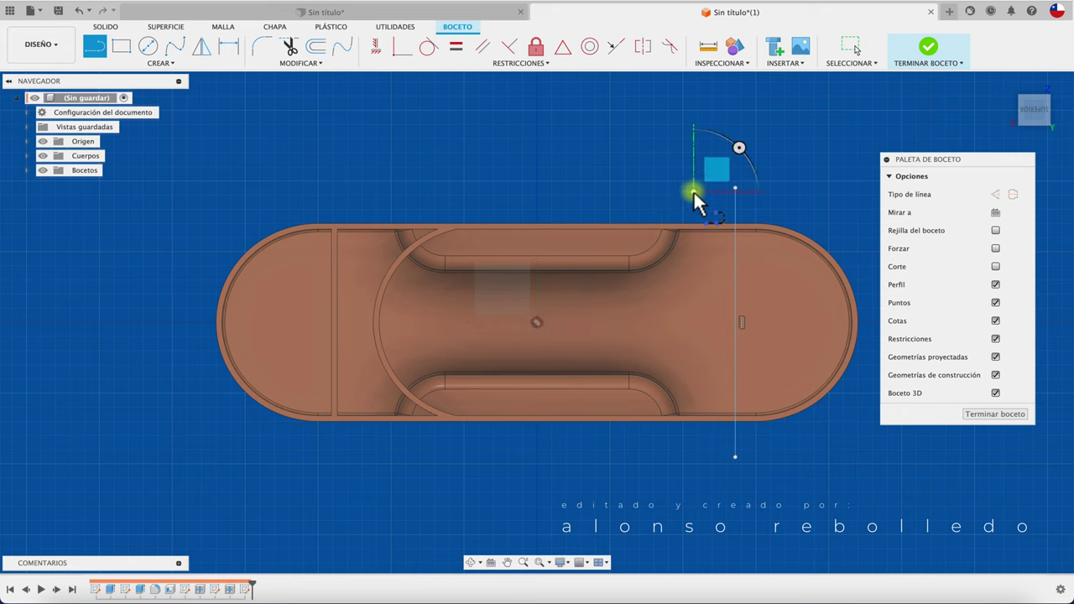
left_click(693, 453)
key("Escape")
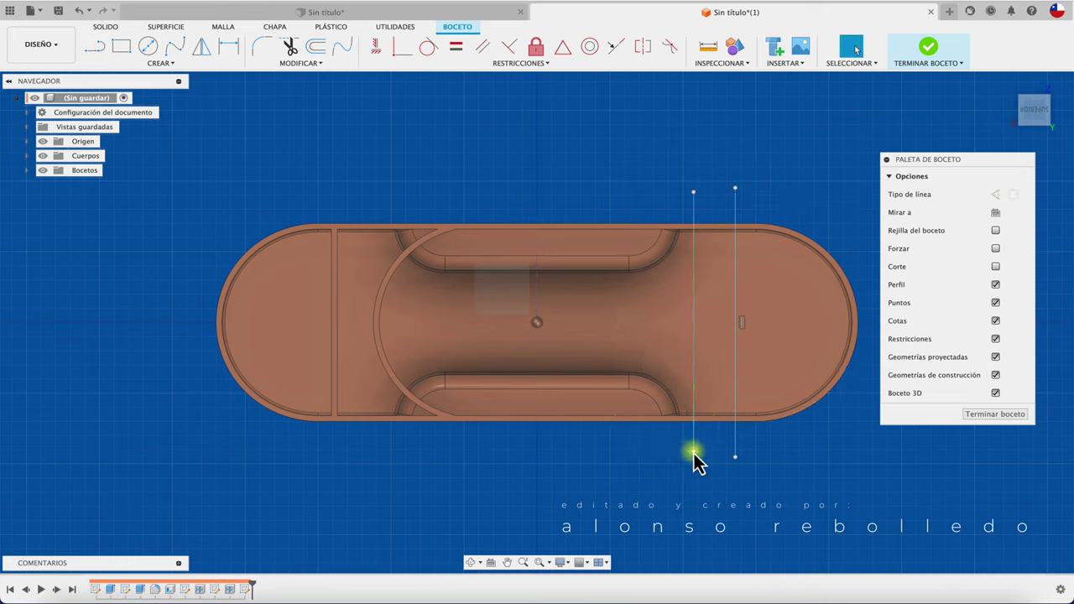
key("l")
left_click(693, 322)
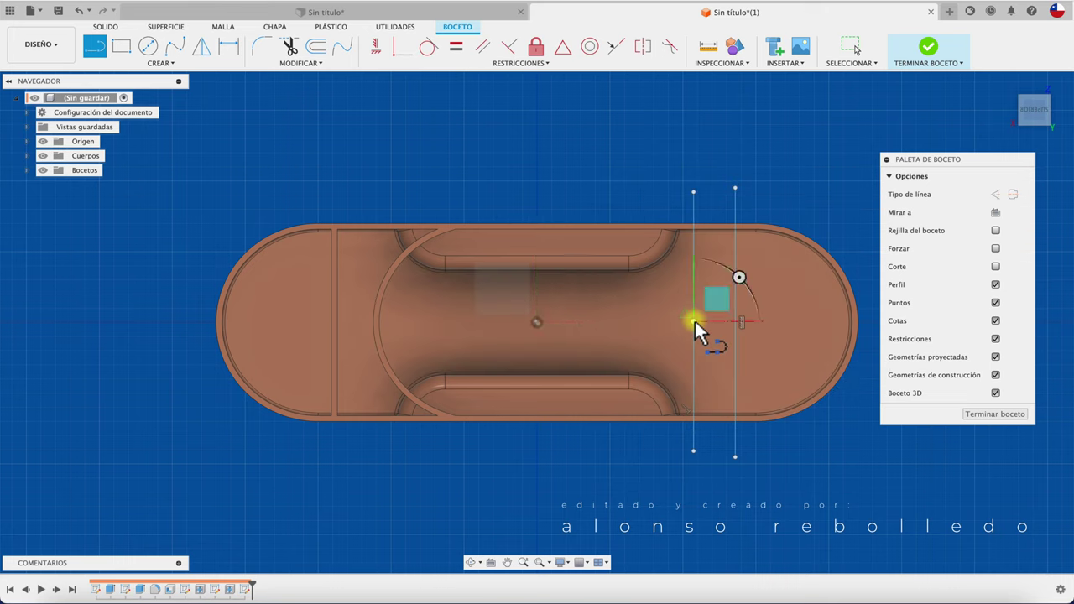
left_click(873, 323)
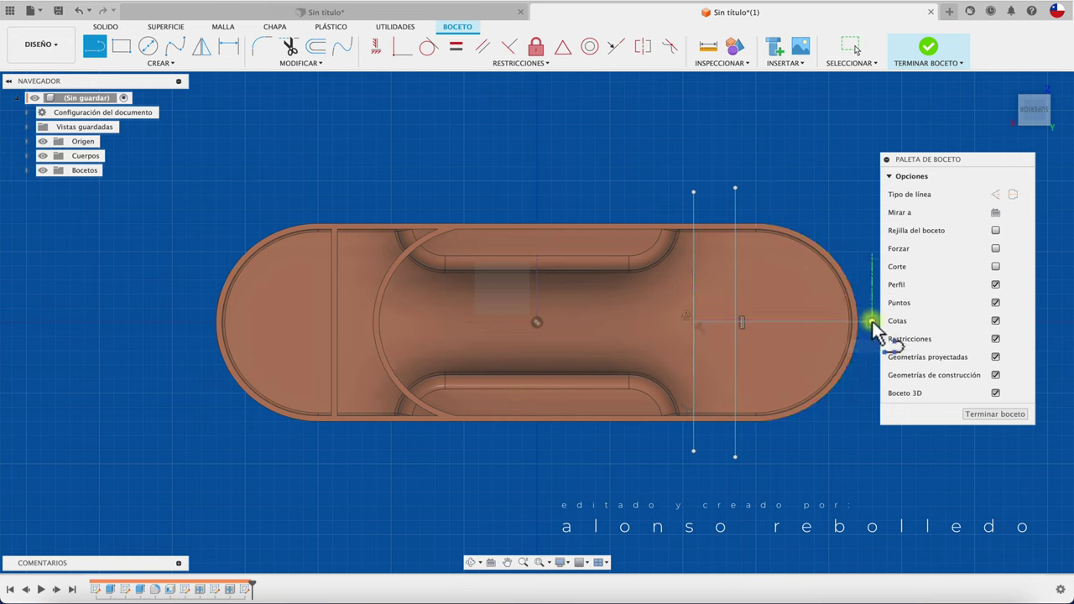
left_click(994, 413)
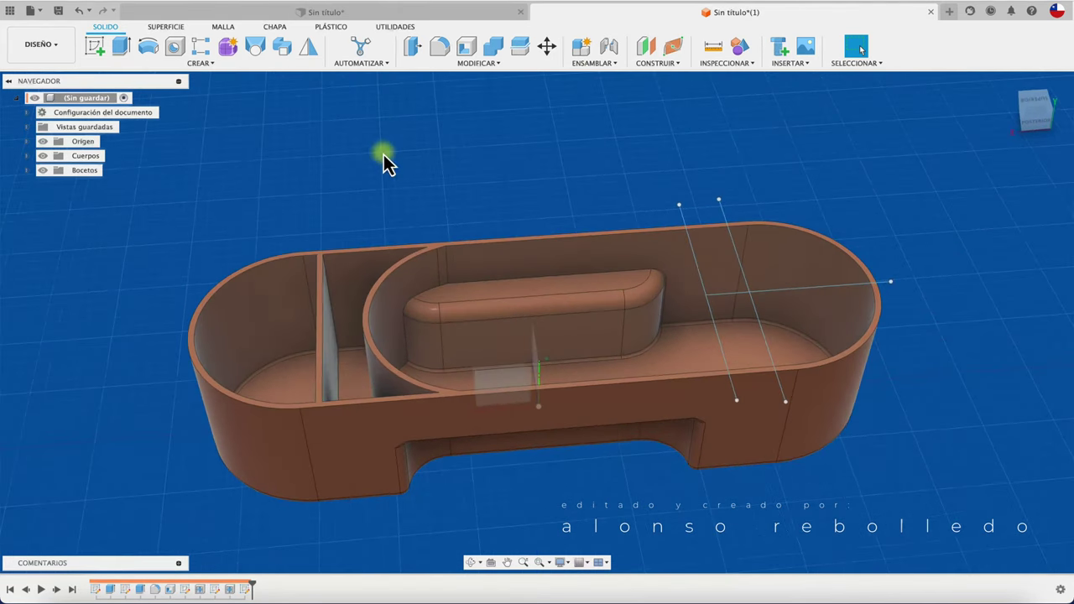
Build a 2 mm Web wall on the first vertical line, then show Boceto5 again.
left_click(210, 64)
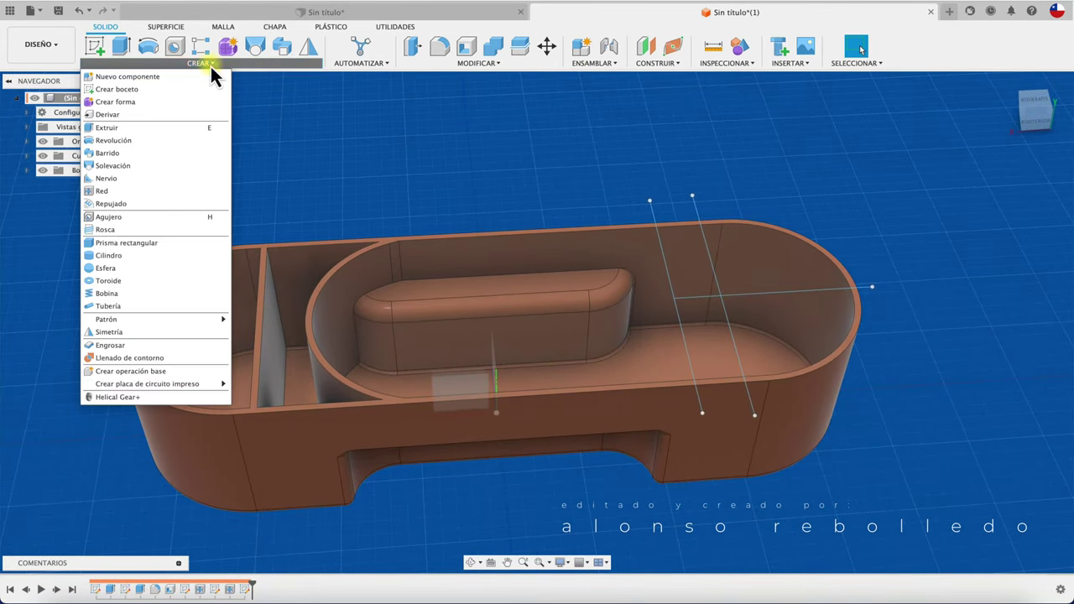
left_click(151, 192)
left_click(651, 215)
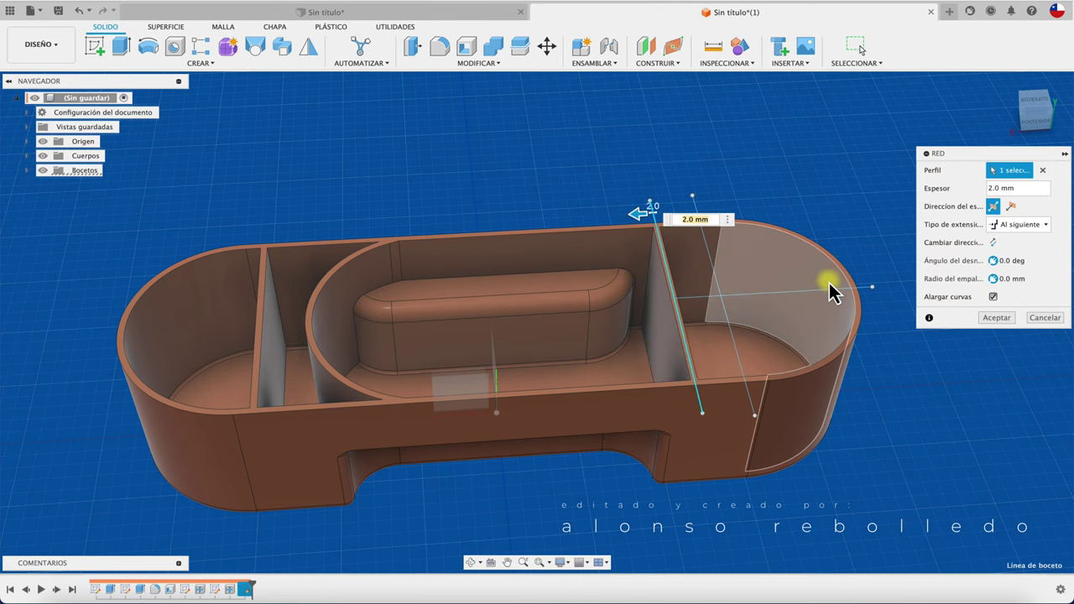
middle_click_drag(899, 294, 733, 288, "shift")
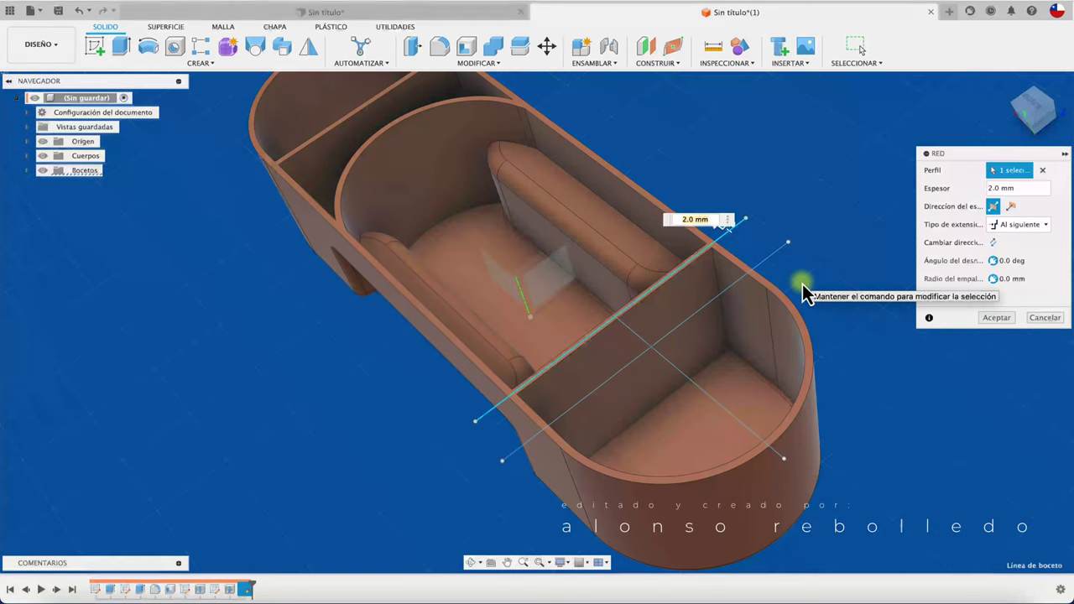
left_click(993, 318)
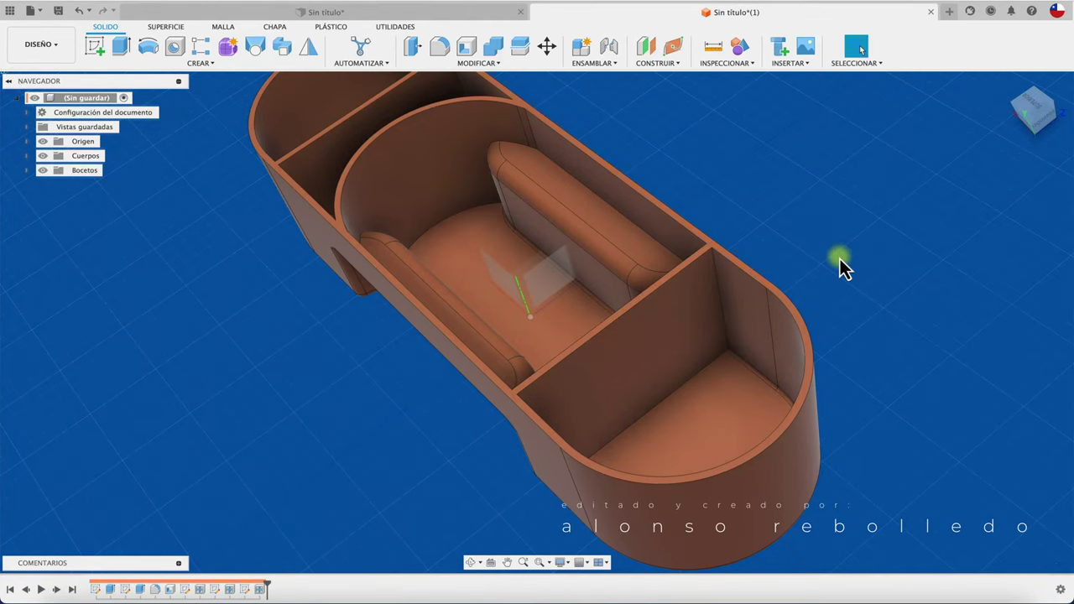
mouse_move(839, 266)
middle_mouse_down("shift")
mouse_move(767, 235)
mouse_move(172, 344)
mouse_move(50, 213)
middle_mouse_up("shift")
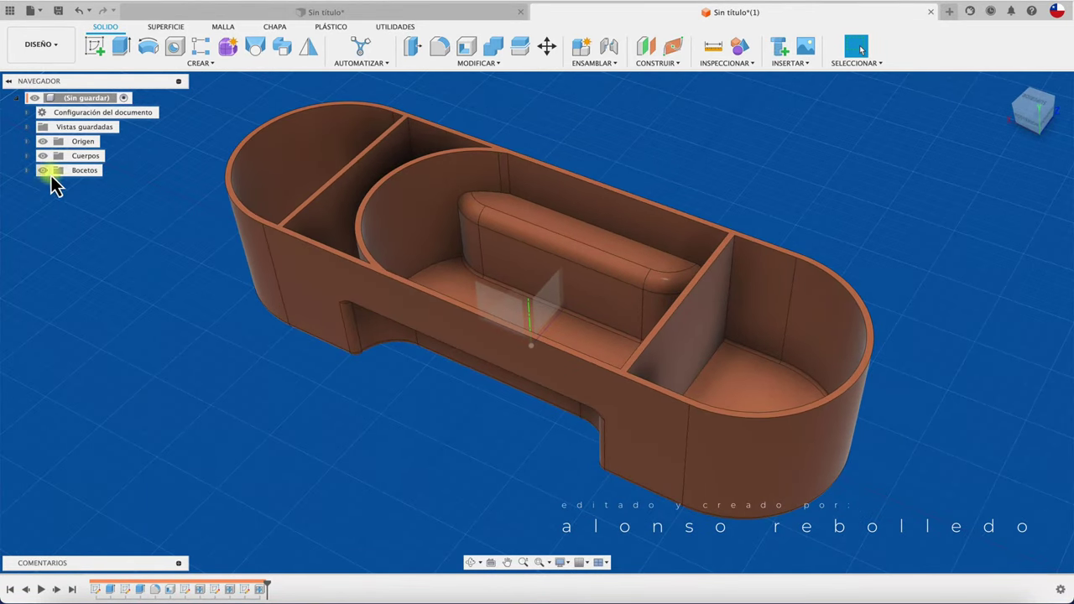
left_click(27, 172)
left_click(54, 242)
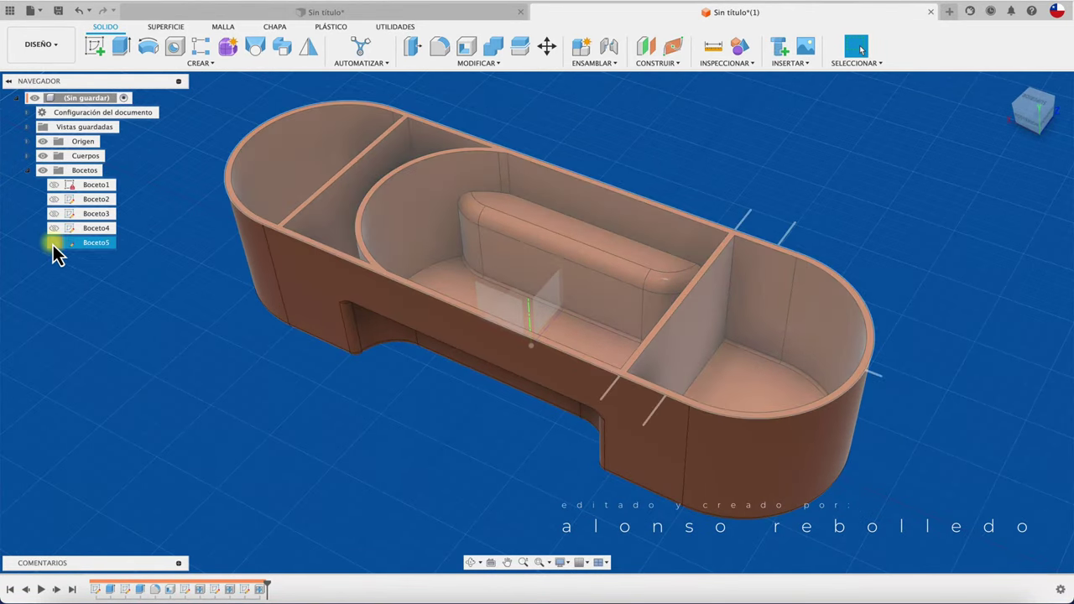
middle_click_drag(115, 334, 227, 150, "shift")
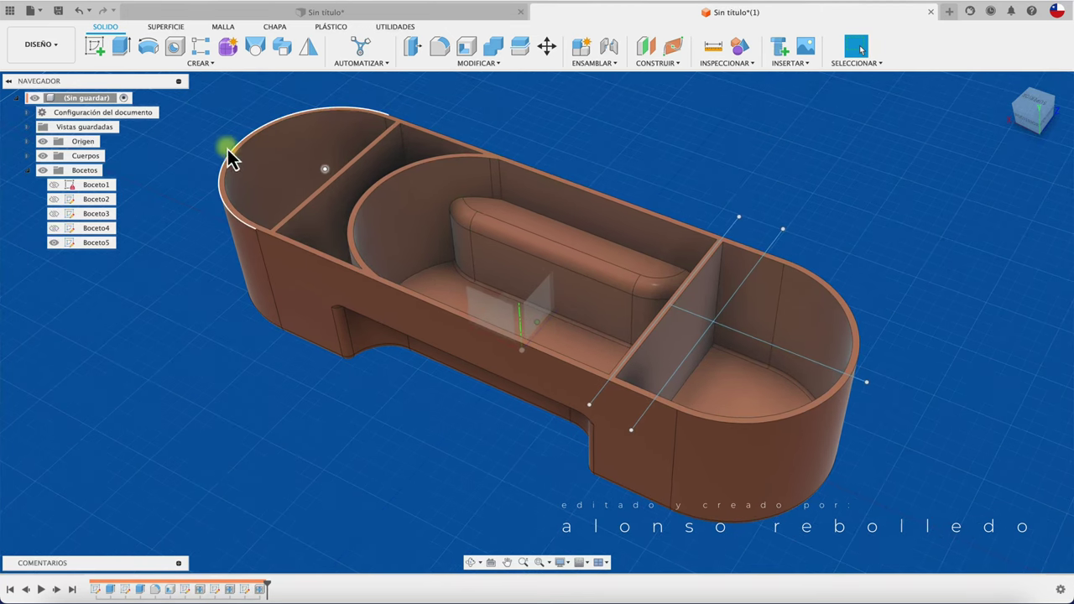
Add 2 mm Web walls on the other vertical line and the horizontal line, then hide Boceto5.
left_click(210, 64)
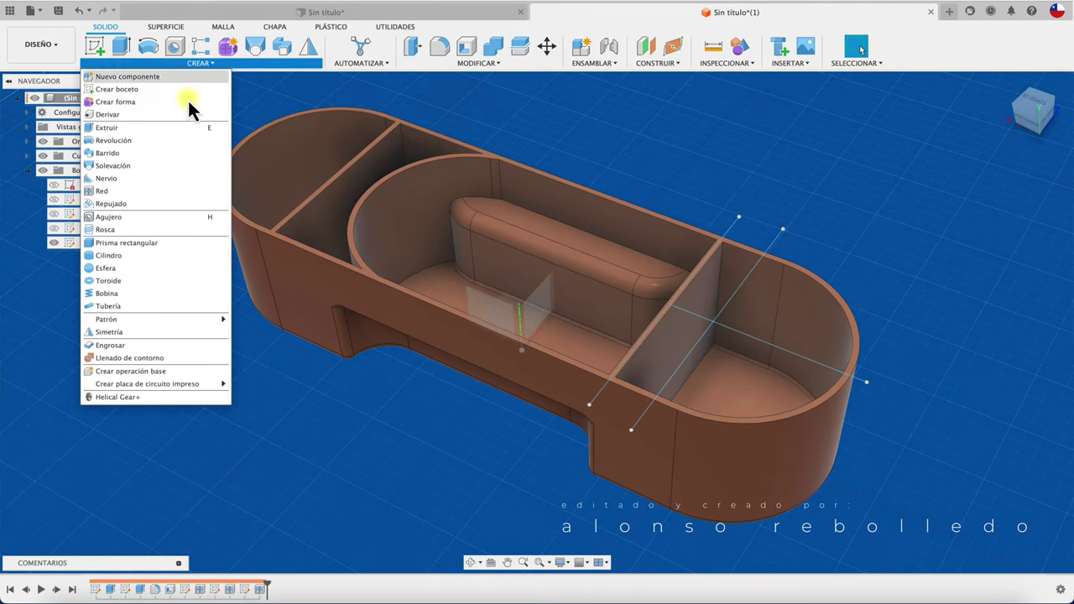
left_click(161, 191)
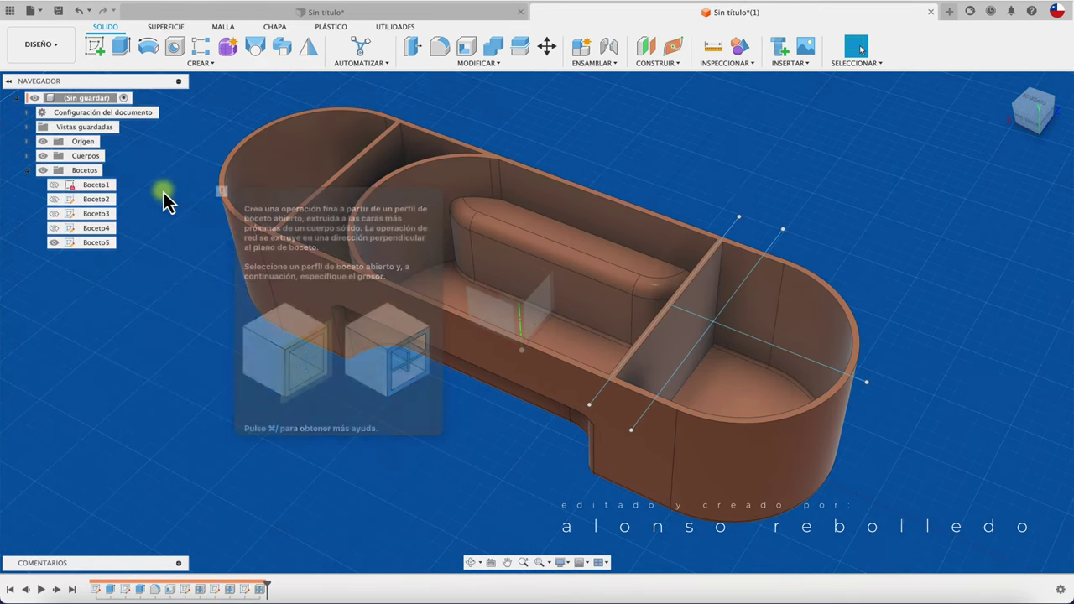
left_click(720, 311)
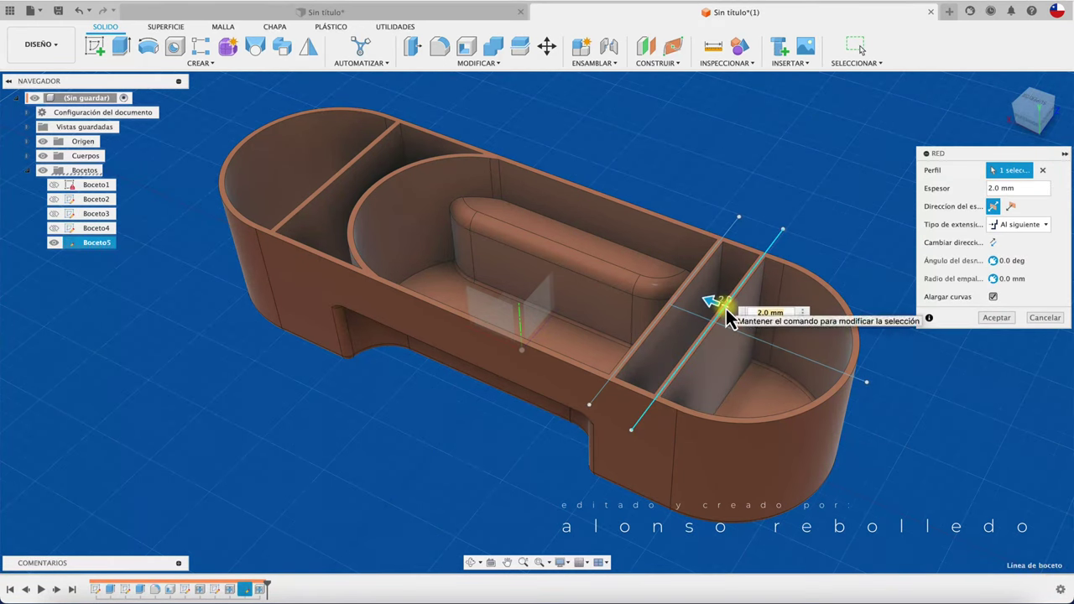
left_click(996, 319)
left_click(205, 66)
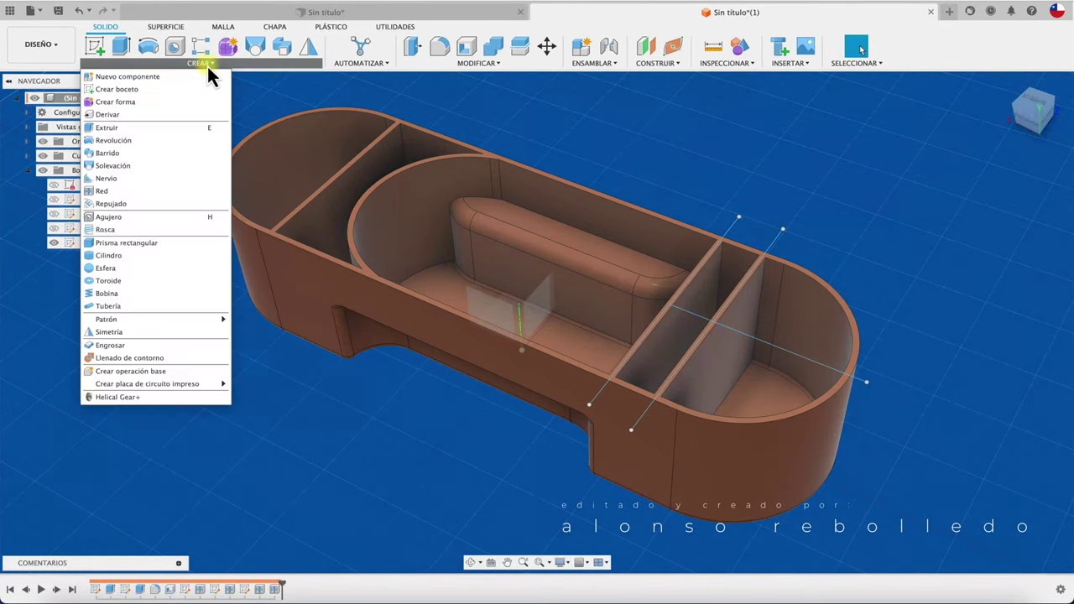
left_click(142, 192)
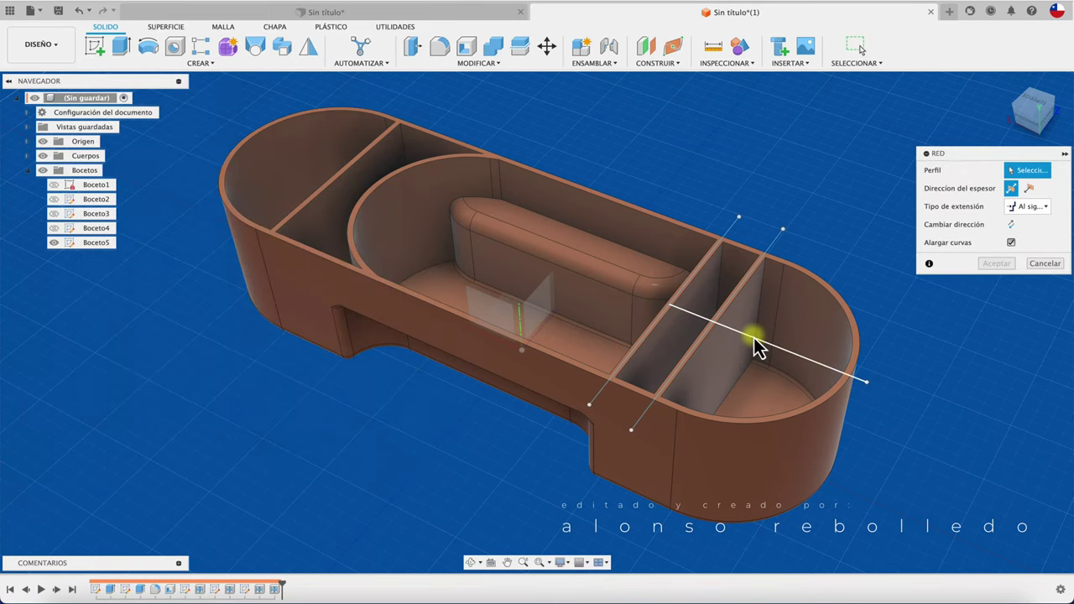
left_click(751, 337)
left_click(996, 318)
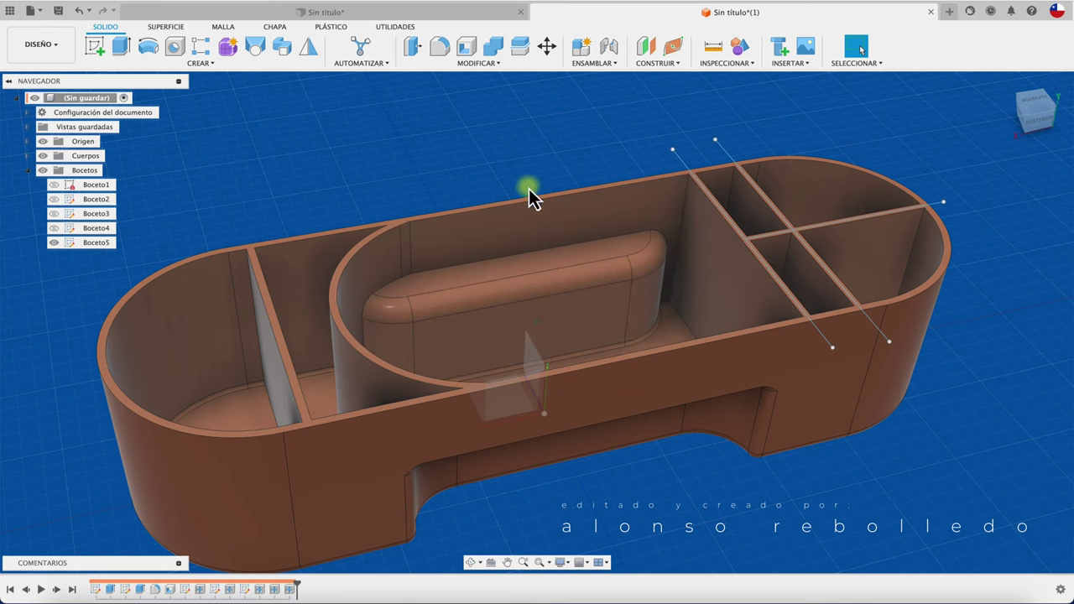
left_click(498, 237)
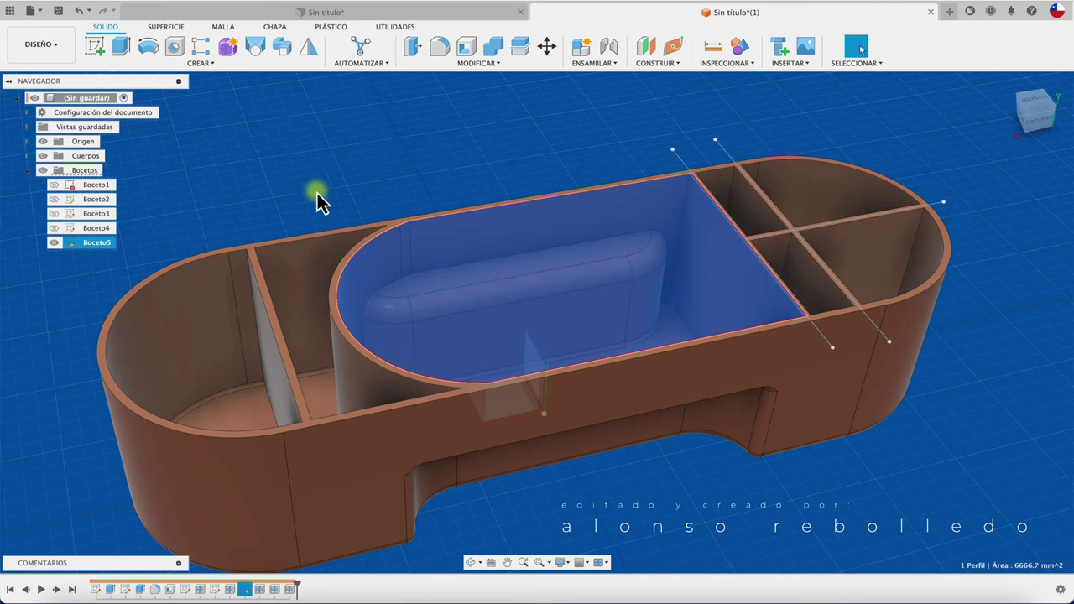
left_click(54, 242)
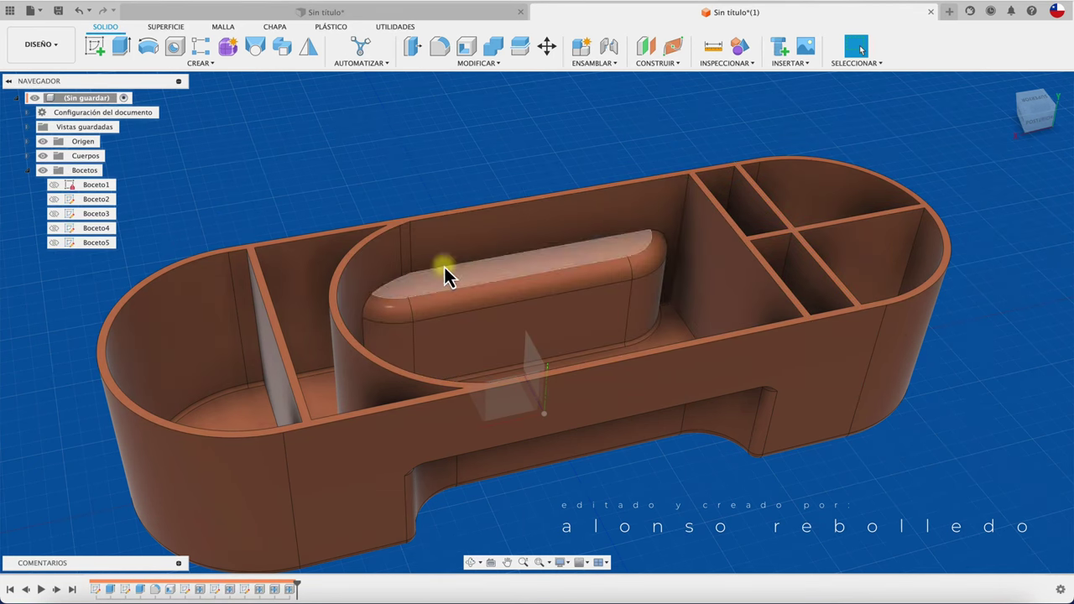
Sketch a line from the upper finger slot to the lower finger slot on a flat face.
left_click(94, 49)
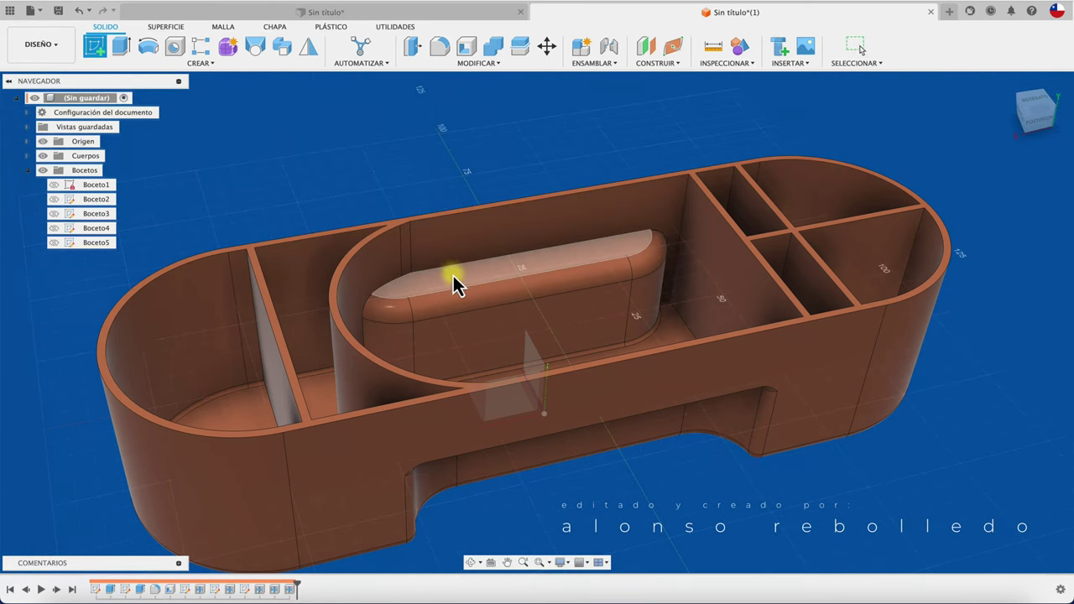
left_click(453, 275)
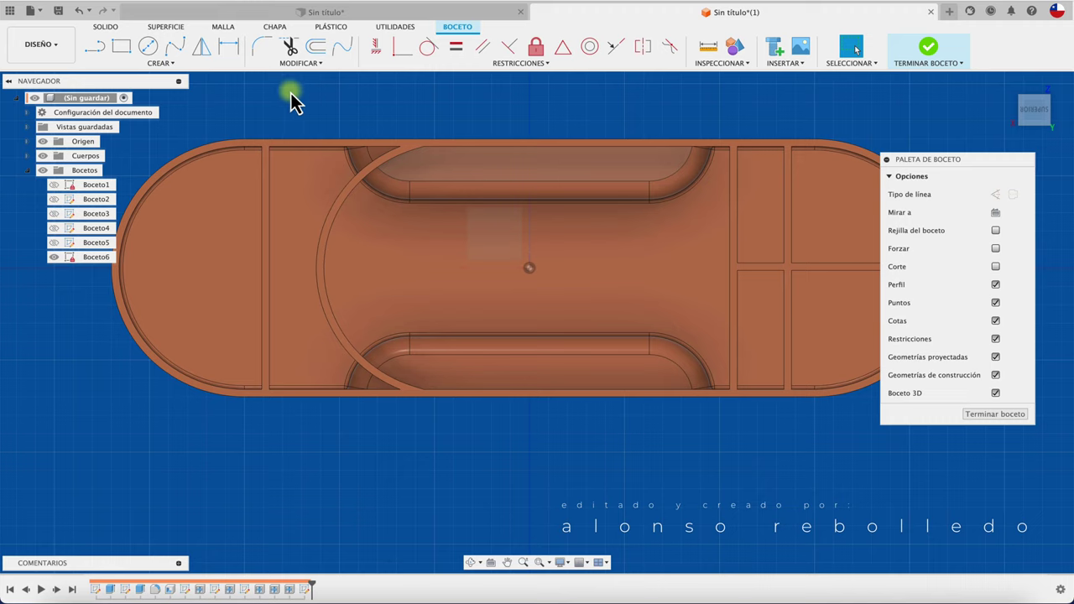
left_click(101, 44)
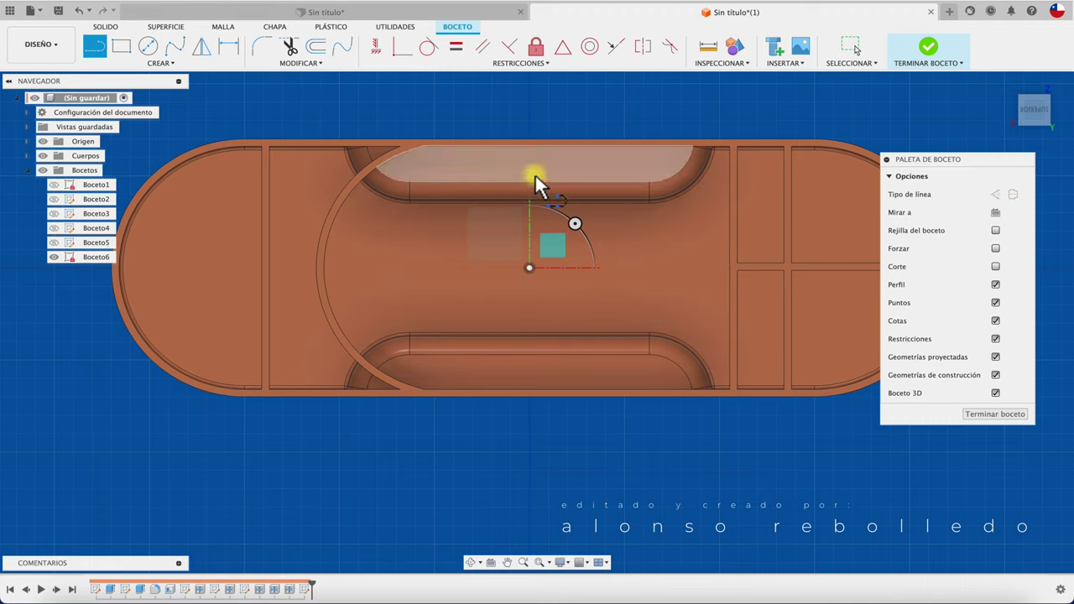
left_click(530, 165)
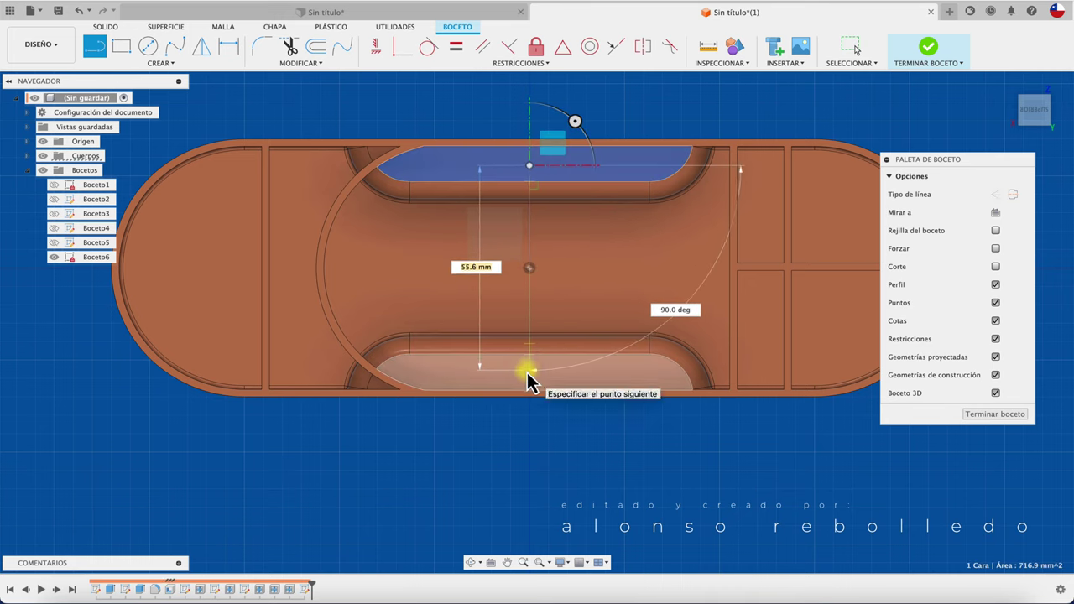
left_click(527, 371)
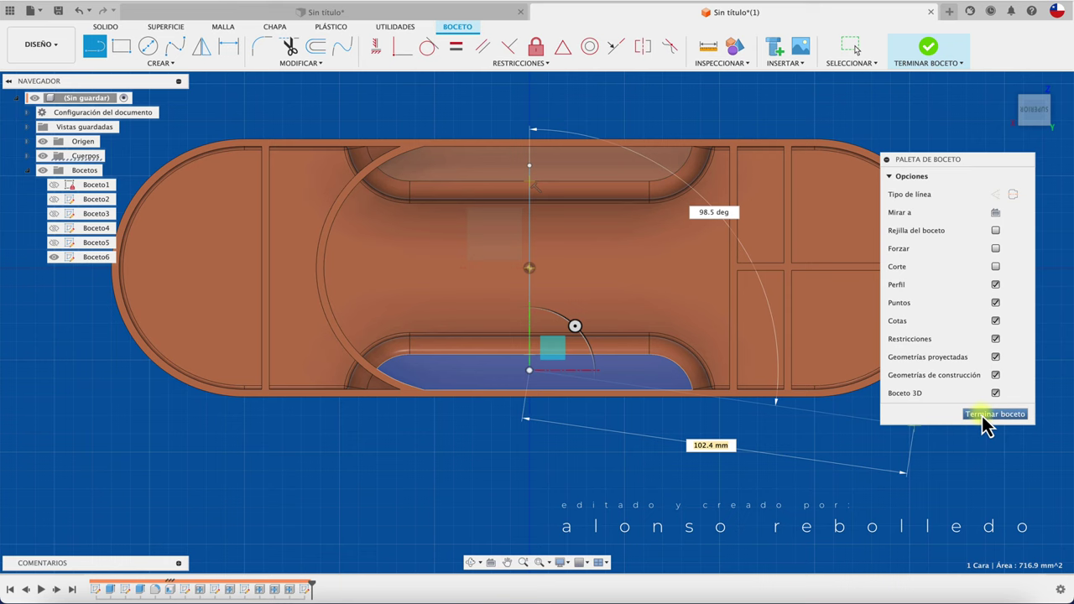
left_click(984, 415)
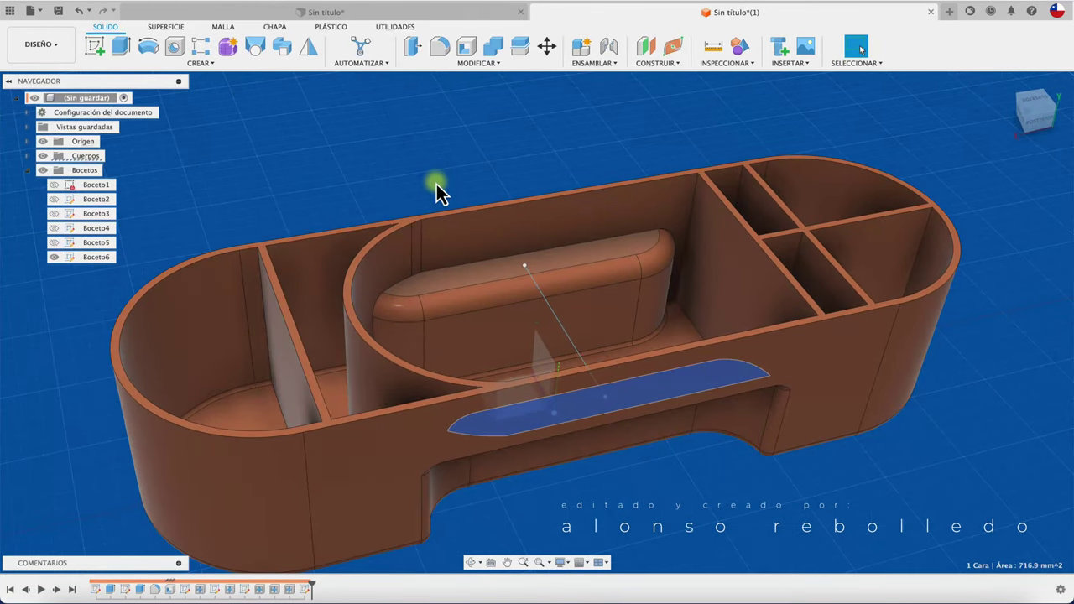
Turn that line into a 2 mm Red web divider wall.
scroll(440, 186, "up", 3)
scroll(504, 193, "up", 2)
scroll(372, 132, "up", 2)
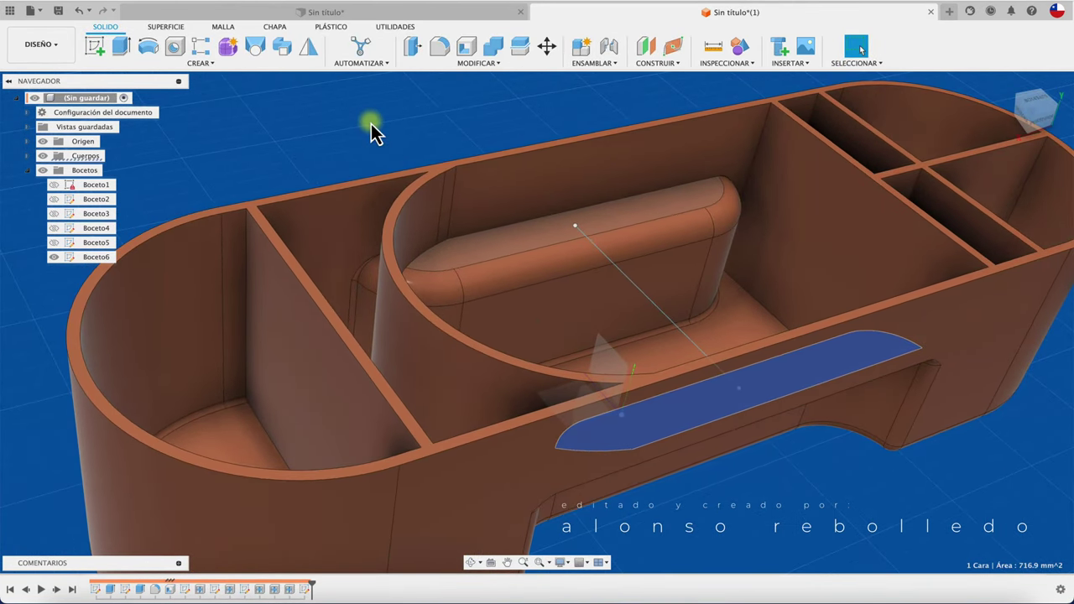
left_click(208, 65)
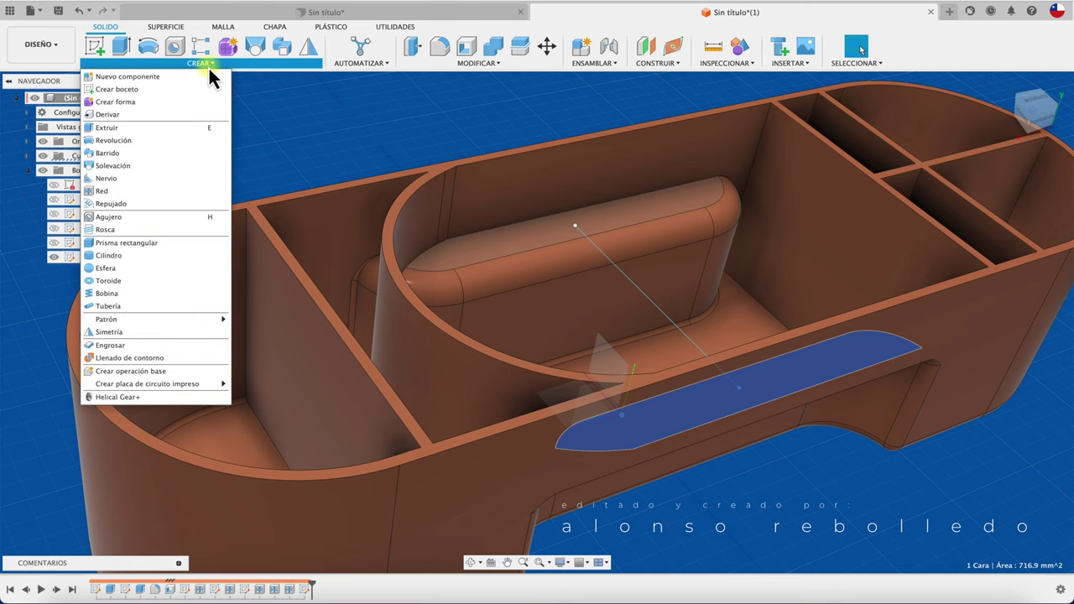
left_click(160, 191)
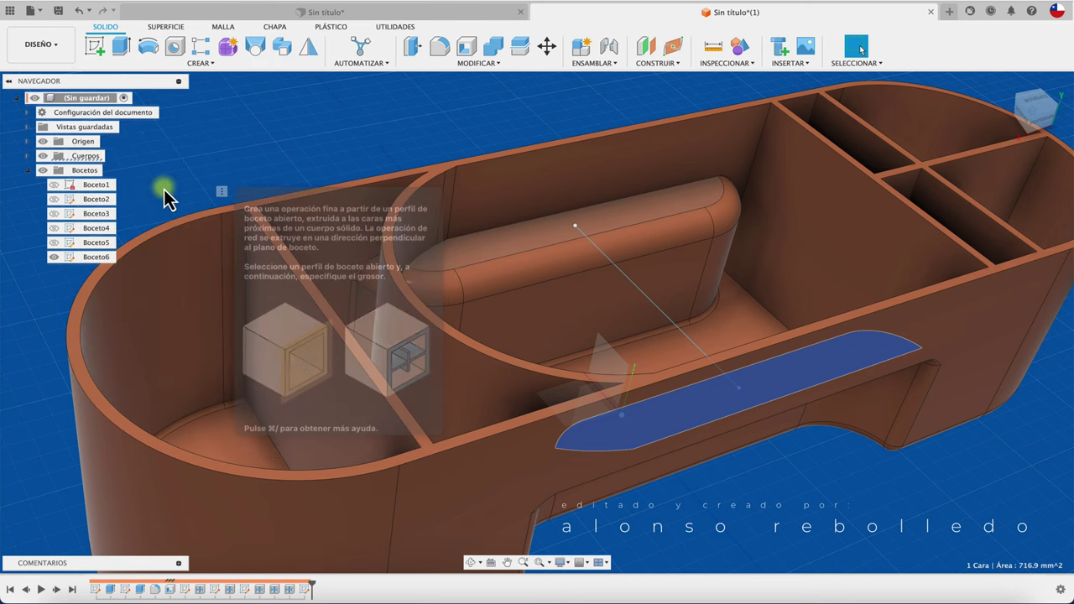
left_click(617, 277)
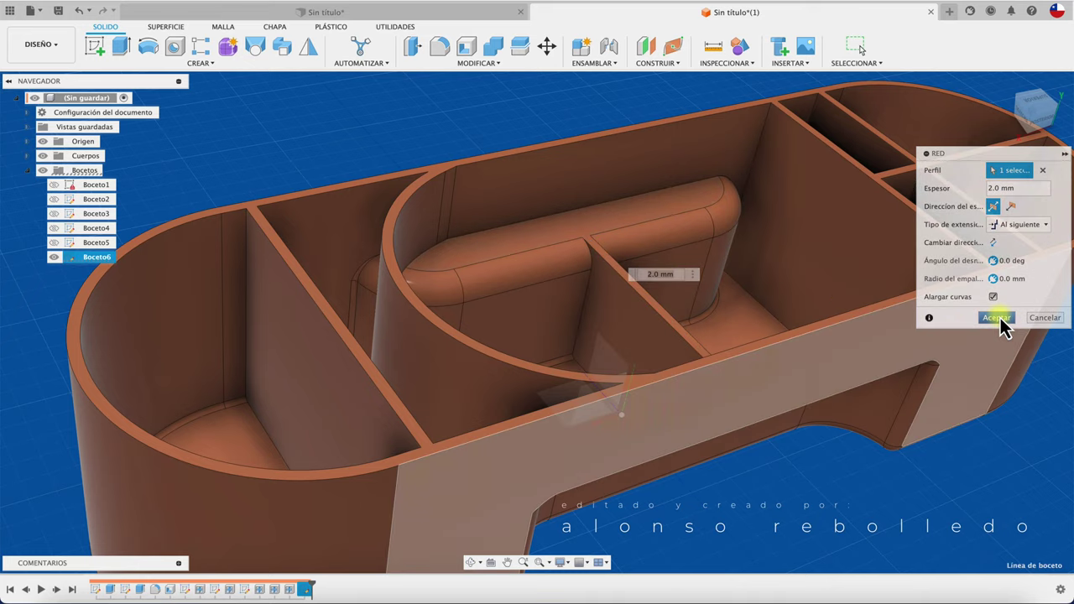
left_click(996, 317)
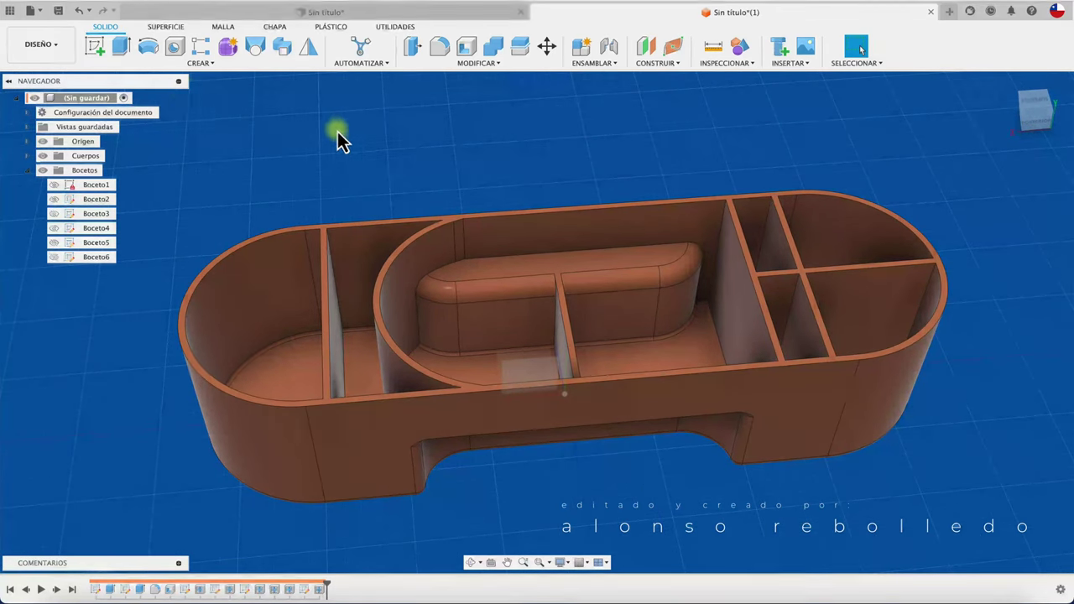
Sketch a 25 mm circle beside the divider on the centre compartment's floor.
left_click(88, 48)
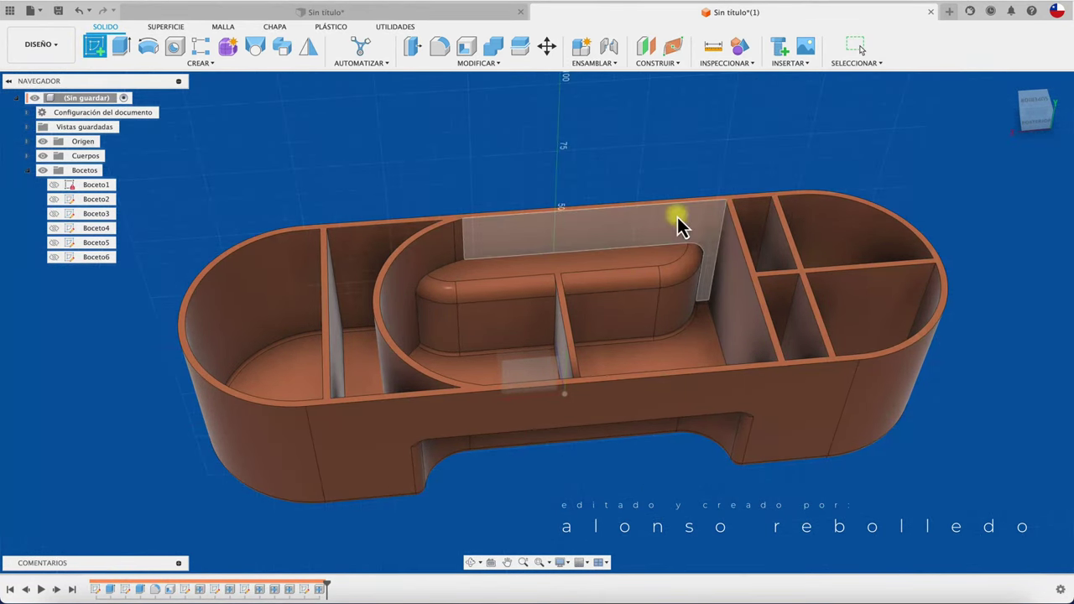
left_click(659, 245)
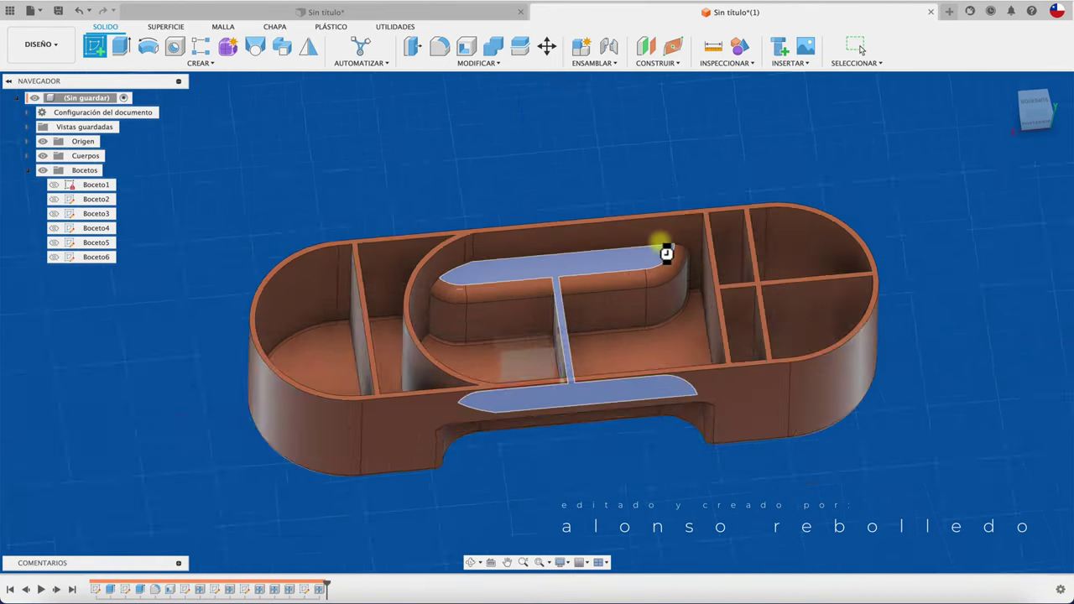
scroll(624, 340, "up", 3)
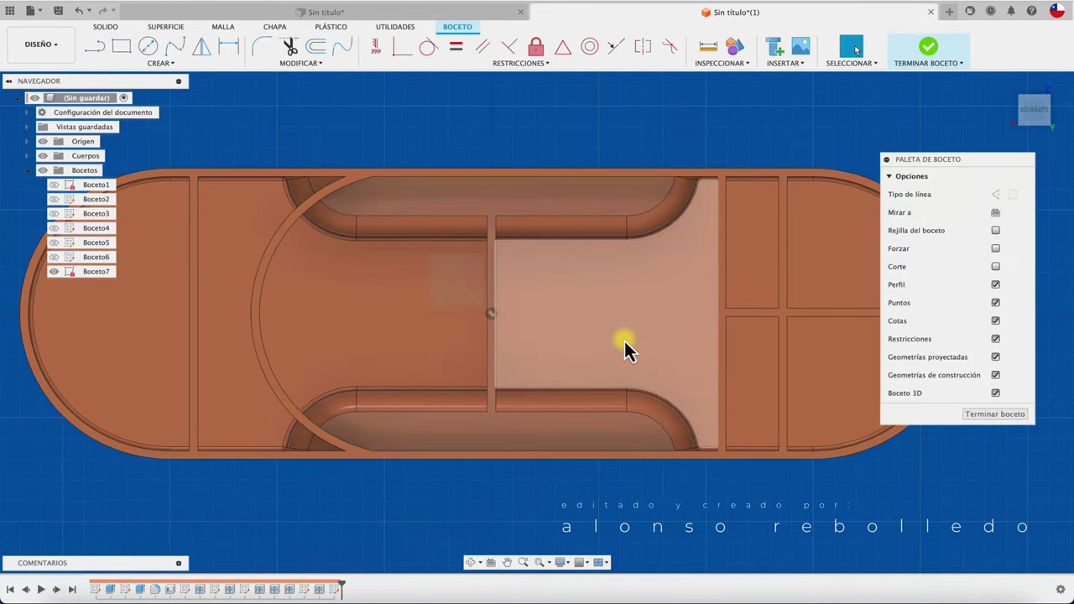
left_click(154, 50)
left_click(491, 314)
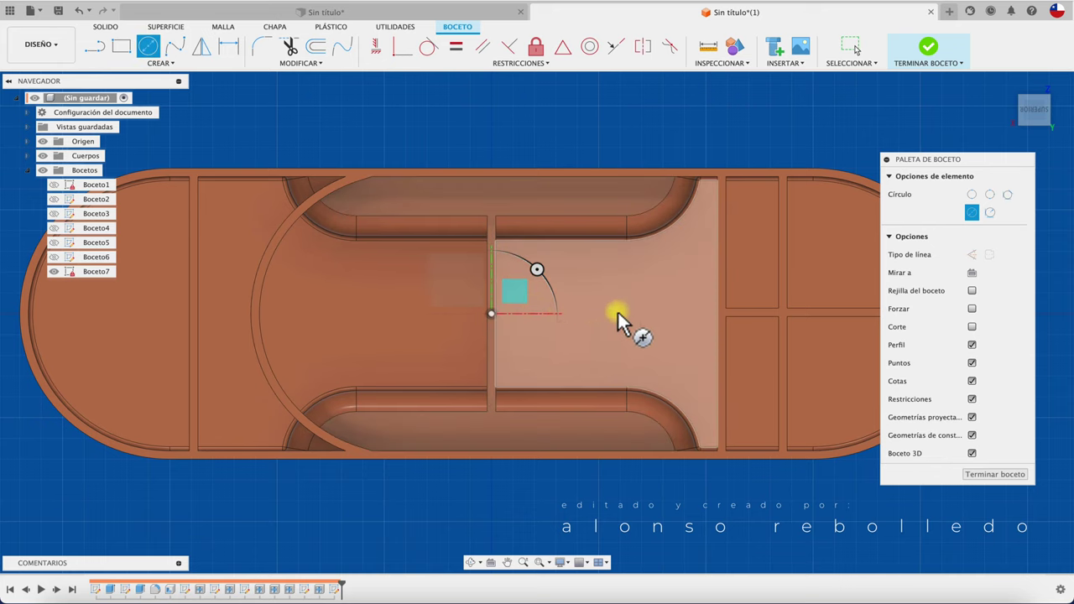
left_click(621, 312)
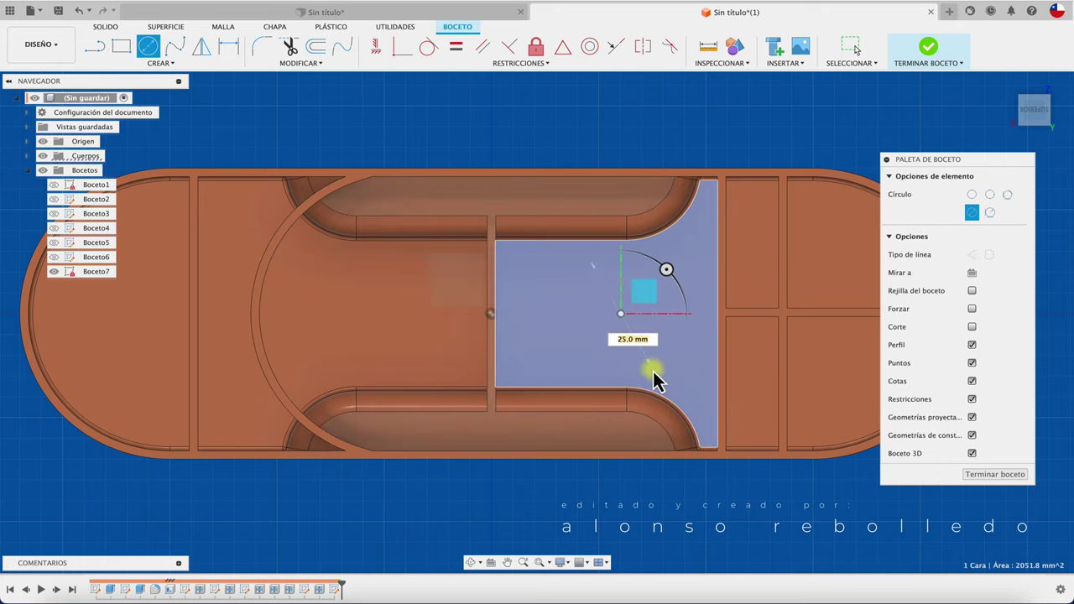
left_click(651, 360)
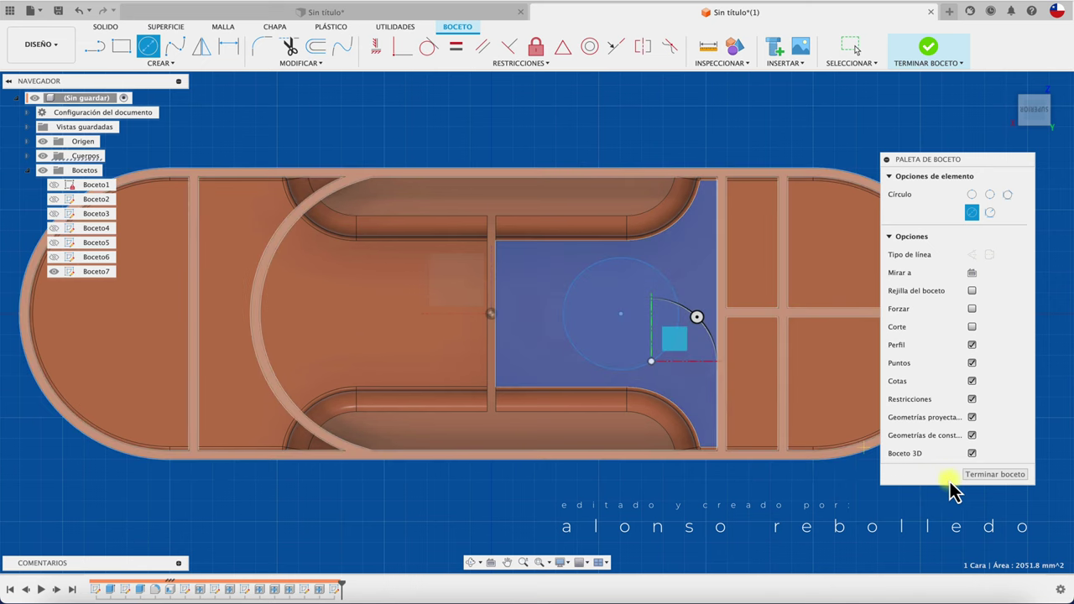
left_click(994, 475)
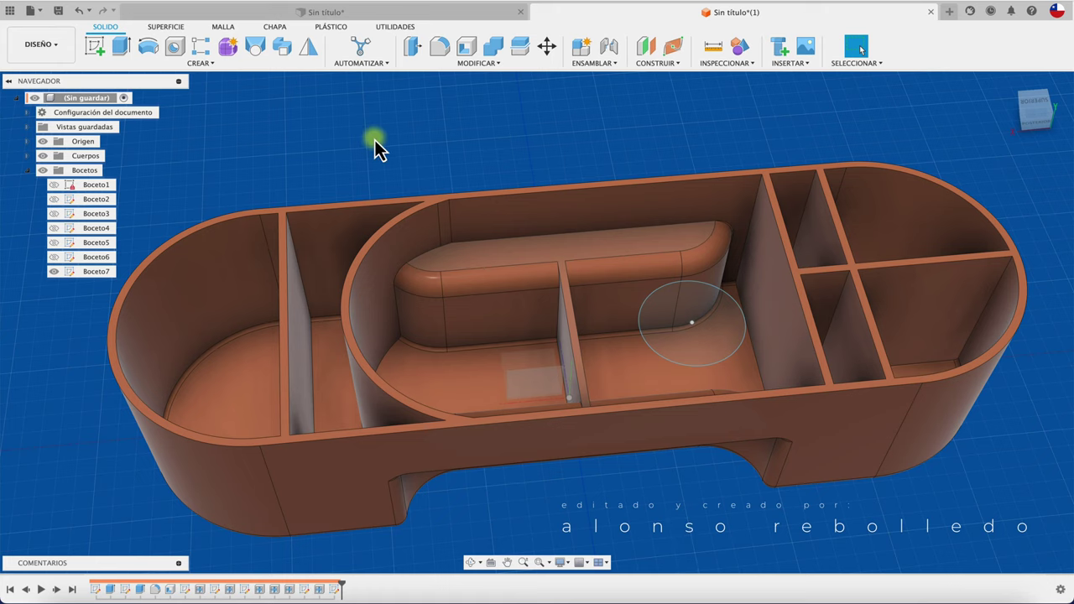
Make the circle a 2 mm Red web wall, forming a cylindrical cup.
left_click(204, 65)
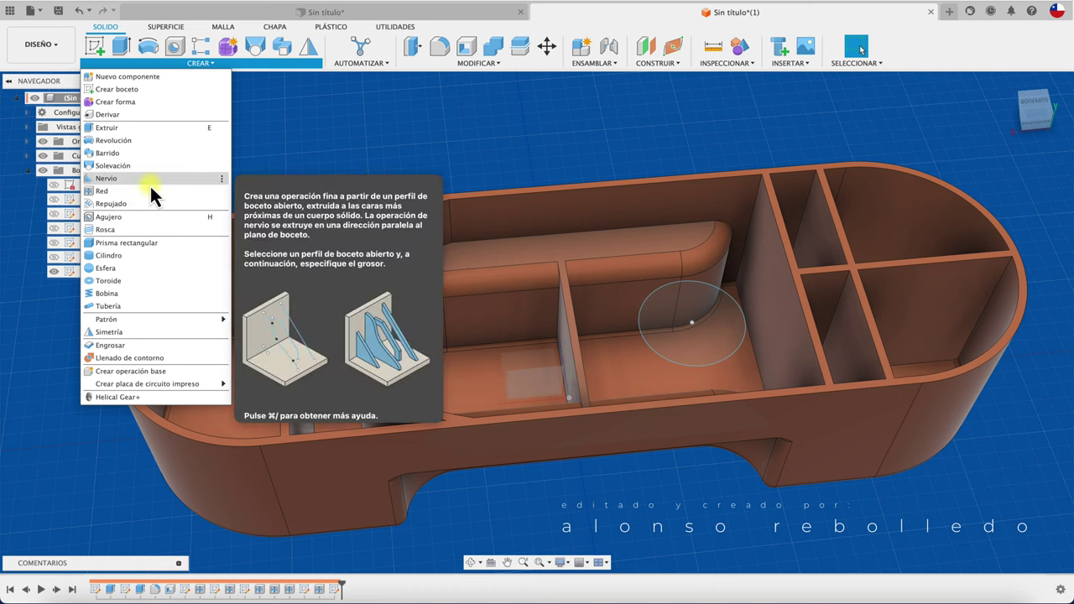
left_click(146, 190)
left_click(719, 289)
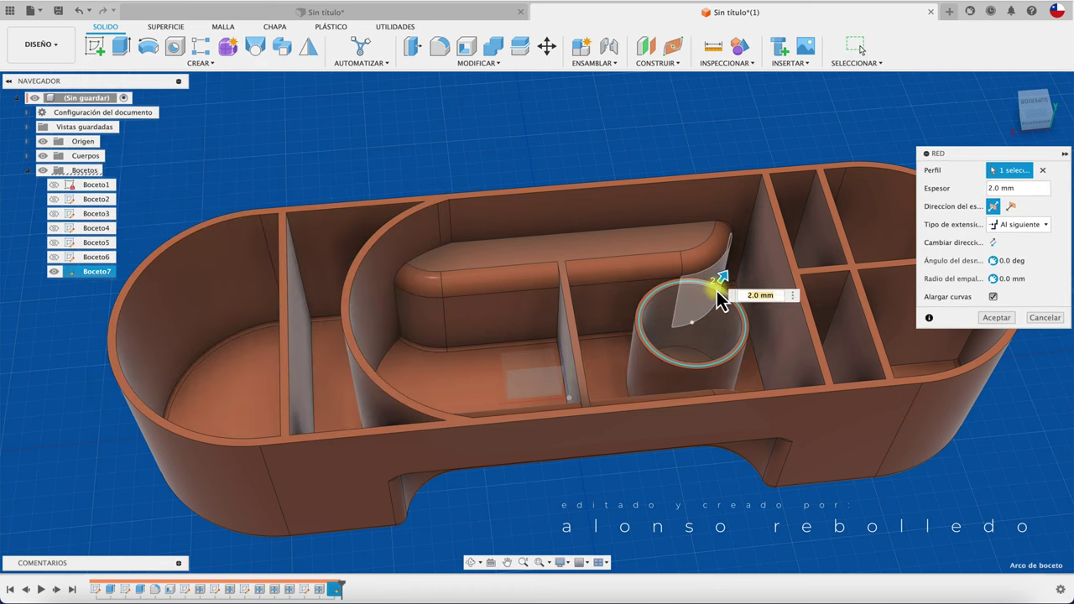
left_click(987, 318)
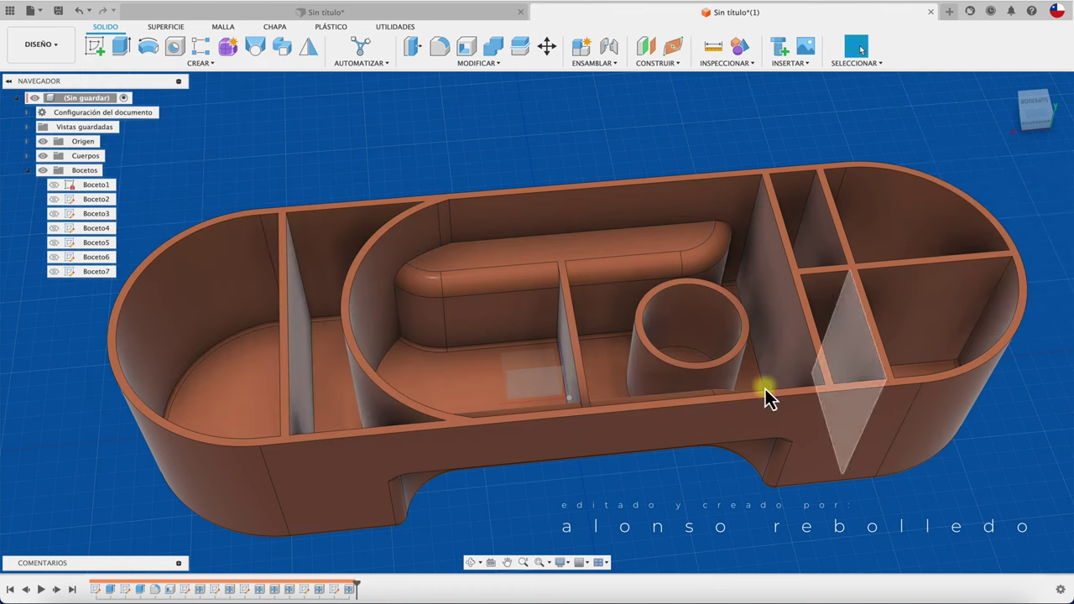
scroll(540, 491, "down", 5)
mouse_move(540, 491)
middle_mouse_down("shift")
mouse_move(459, 204)
mouse_move(387, 176)
middle_mouse_up("shift")
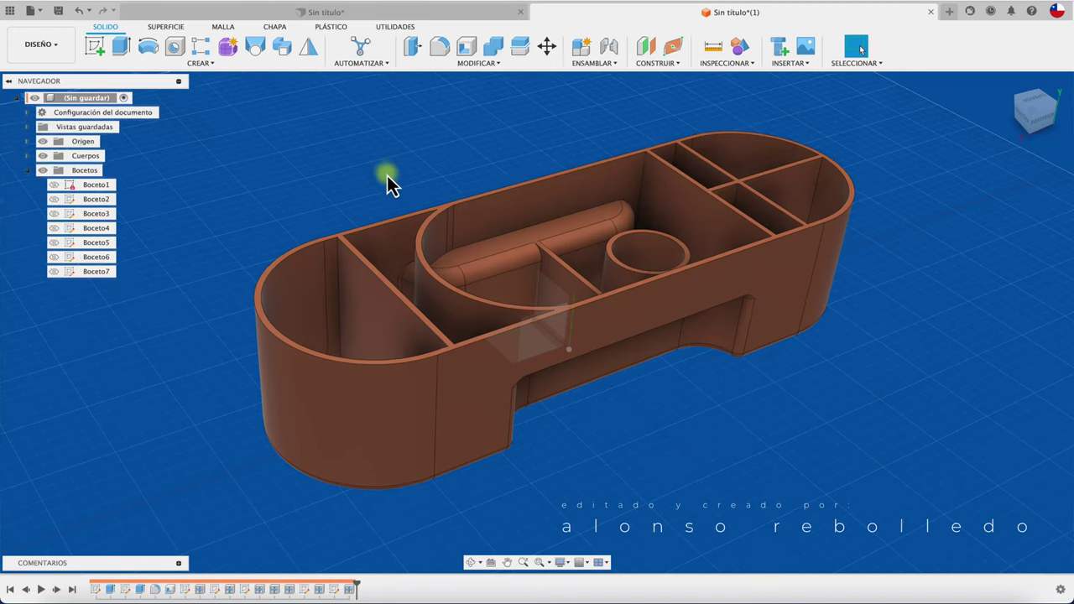
scroll(386, 175, "up", 3)
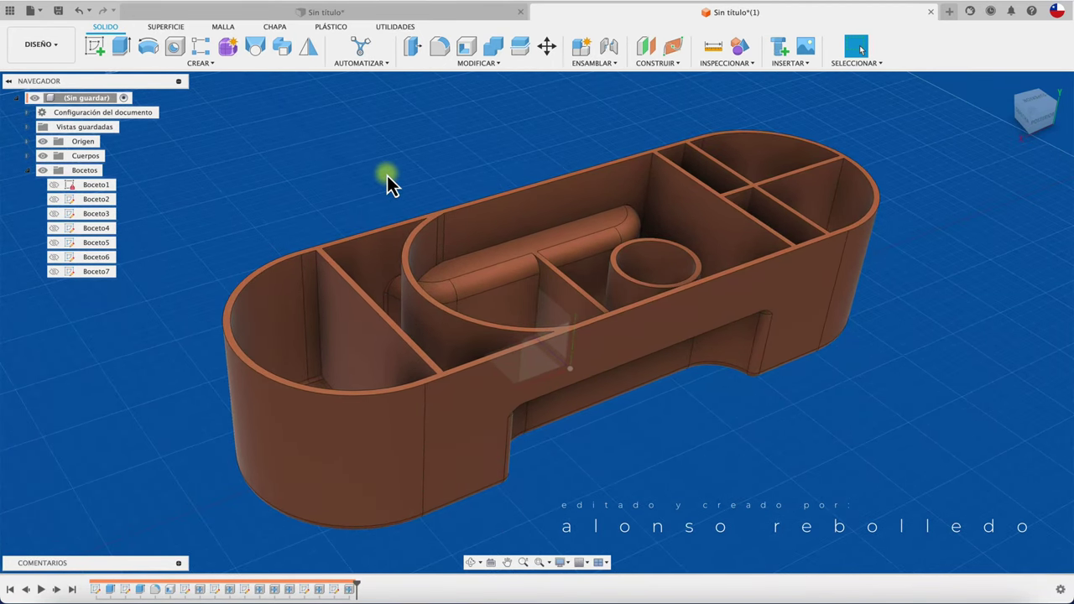
mouse_move(387, 176)
middle_mouse_down("shift")
mouse_move(260, 185)
mouse_move(272, 186)
middle_mouse_up("shift")
Sketch a line across the left rounded end's floor.
left_click(95, 47)
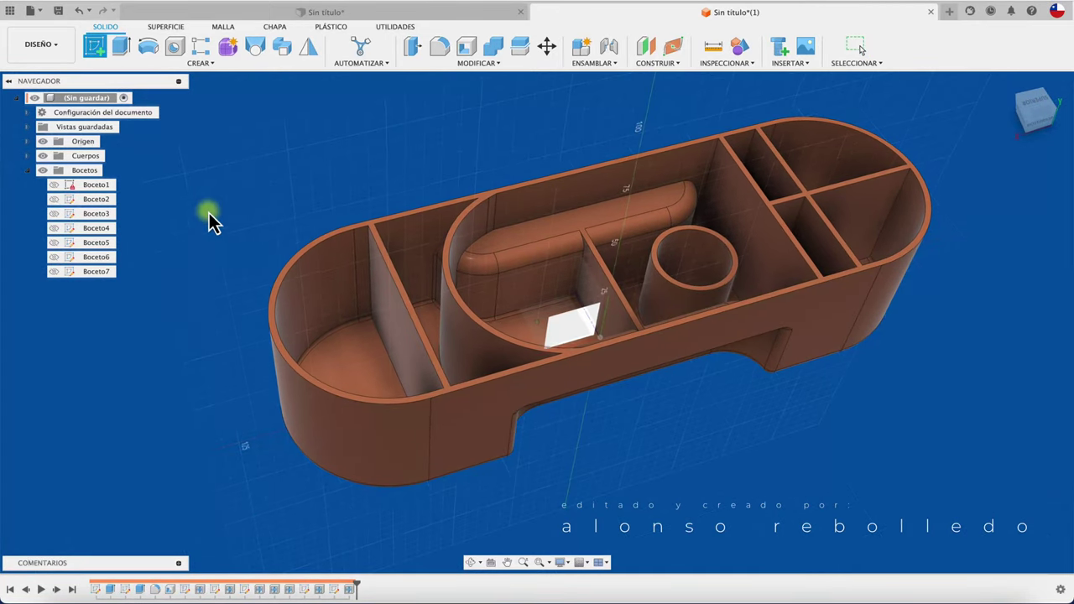
middle_click_drag(210, 220, 235, 260, "shift")
middle_click_drag(397, 347, 241, 343, "shift")
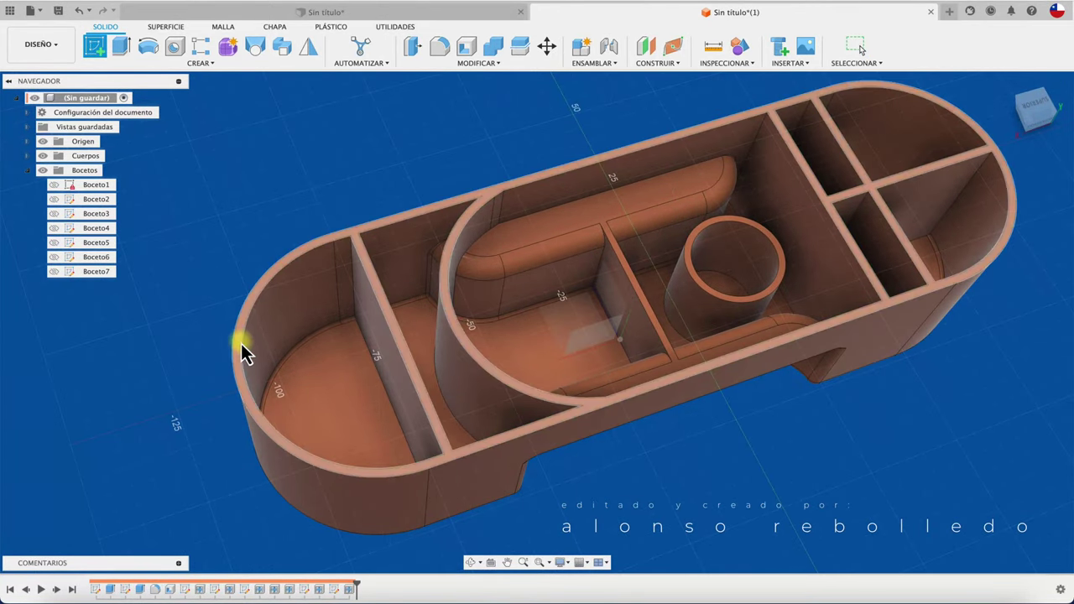
left_click(237, 345)
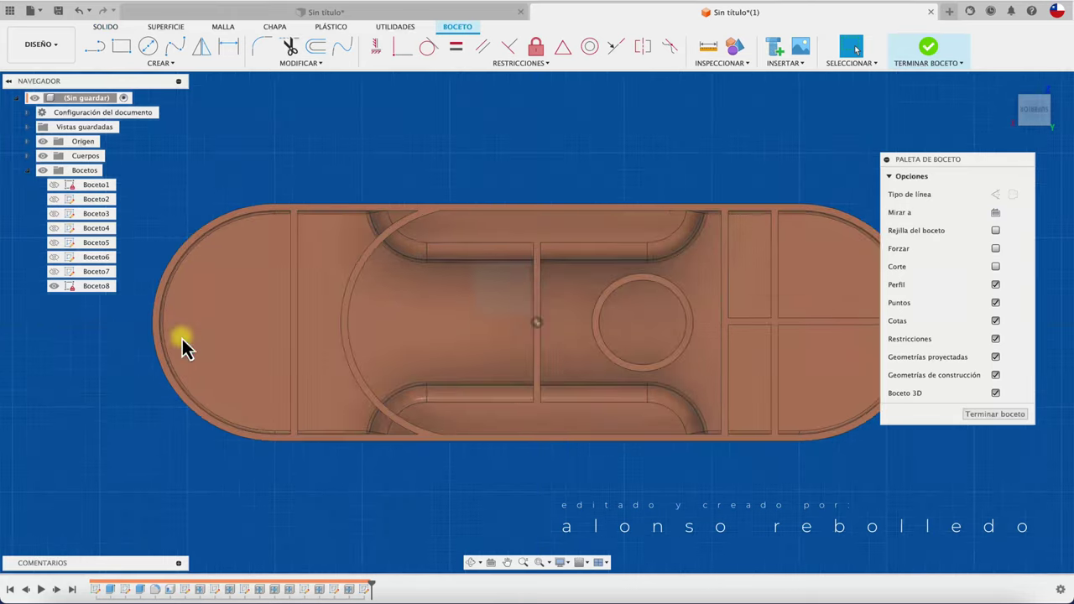
left_click(100, 46)
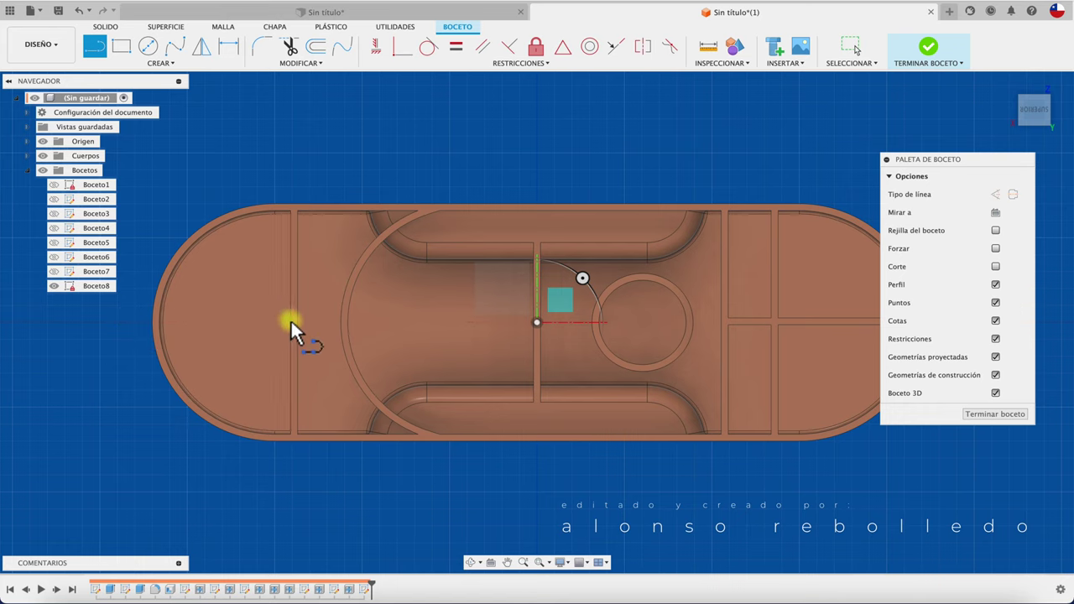
left_click(132, 322)
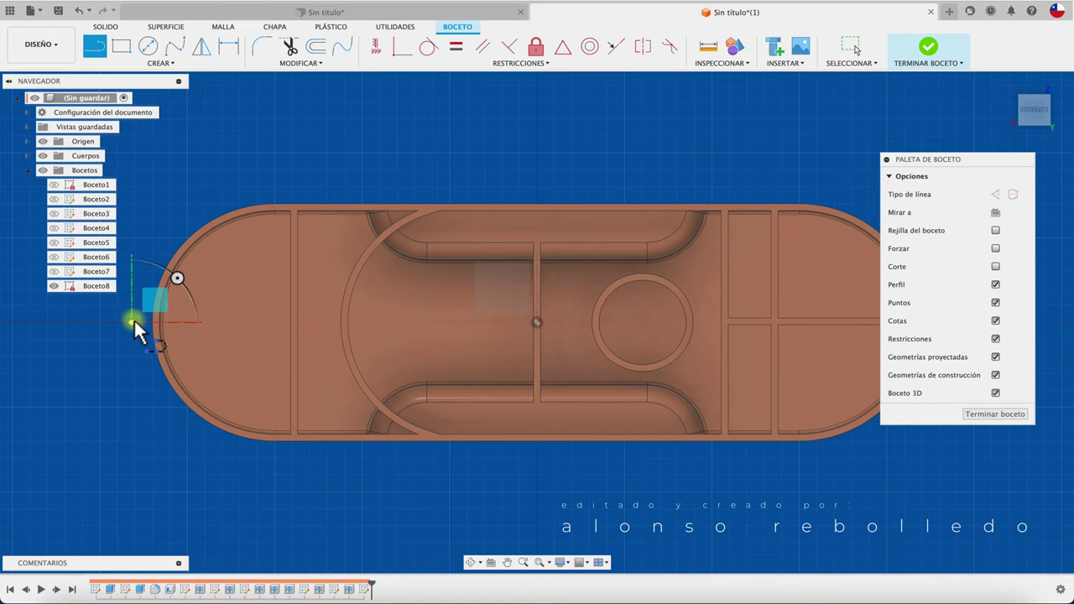
left_click(232, 331)
left_click(995, 415)
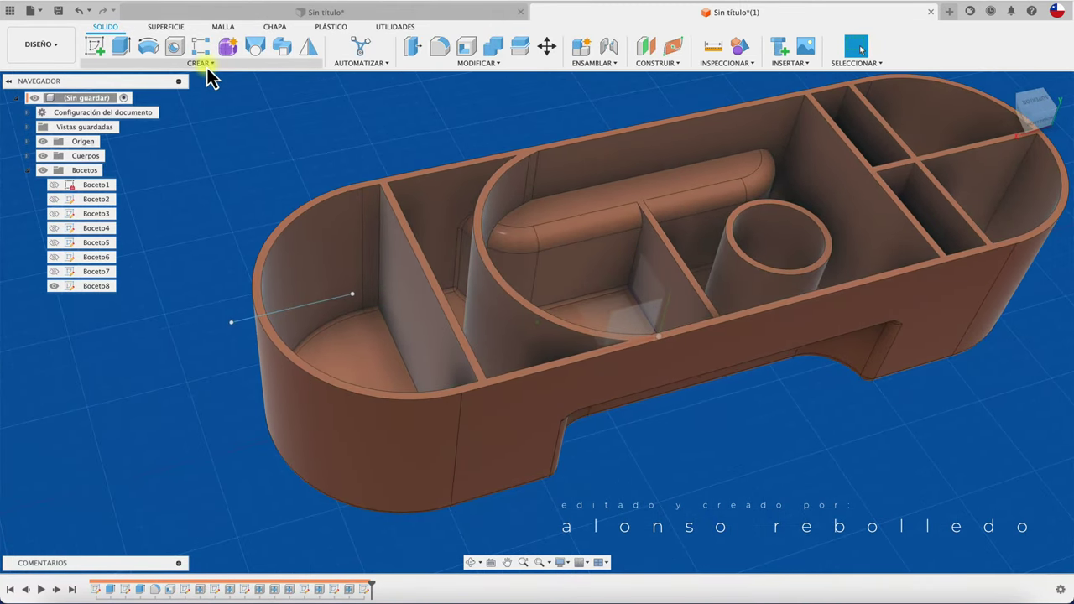
Turn the new line into a 2 mm Red web divider.
left_click(206, 65)
left_click(157, 196)
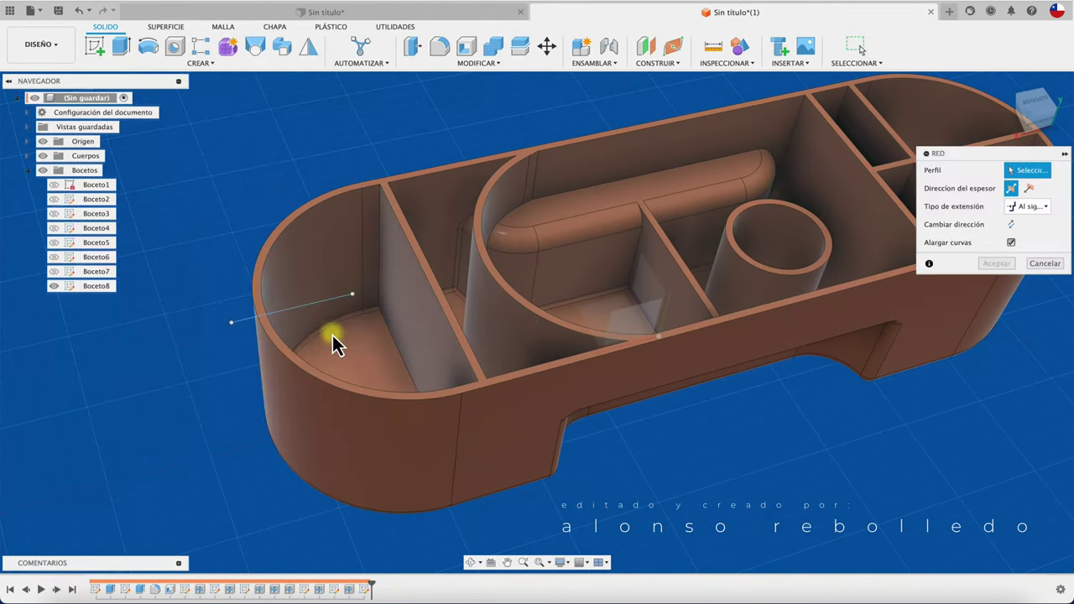
left_click(325, 303)
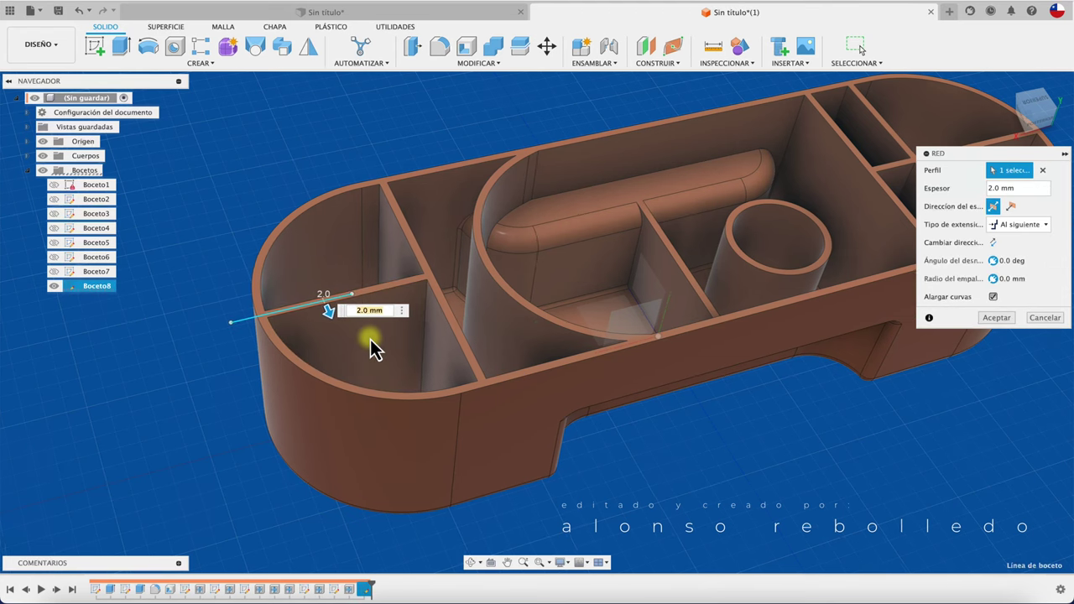
left_click(995, 320)
scroll(378, 266, "up", 3)
scroll(369, 238, "up", 3)
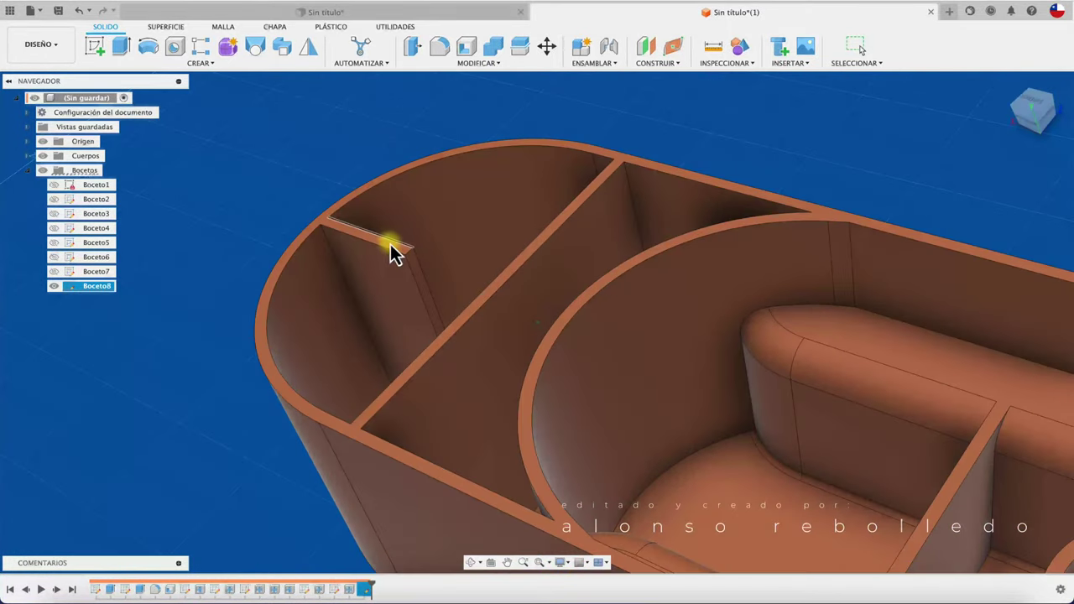
scroll(391, 249, "up", 3)
scroll(304, 139, "up", 3)
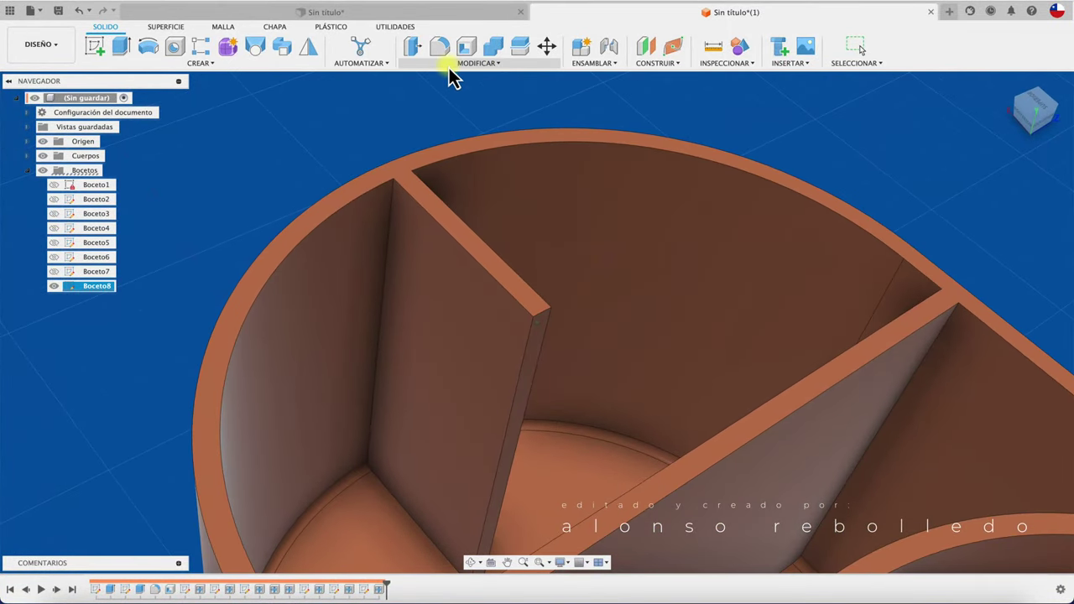
Apply a 13.4 mm equidistant chamfer to the left-end divider's free top edge.
left_click(449, 65)
left_click(442, 103)
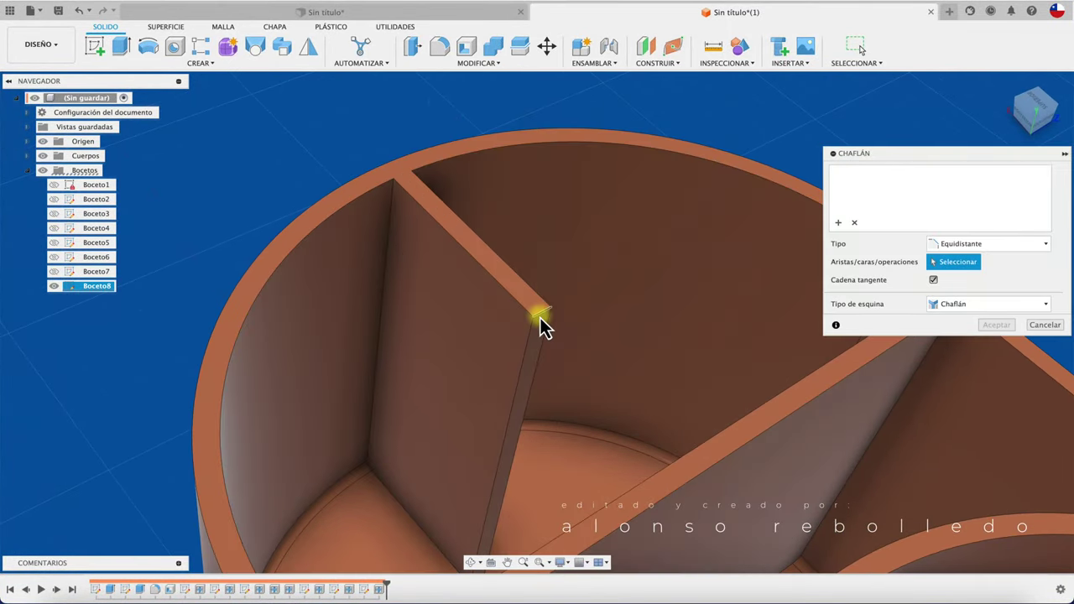
left_click(541, 317)
left_click_drag(545, 323, 483, 320)
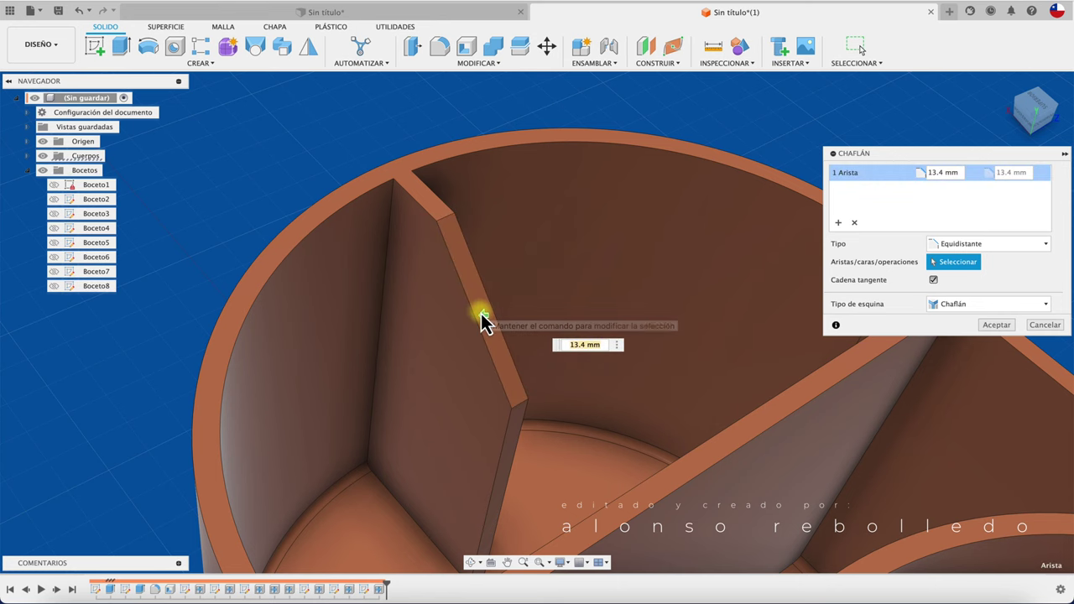
left_click(997, 325)
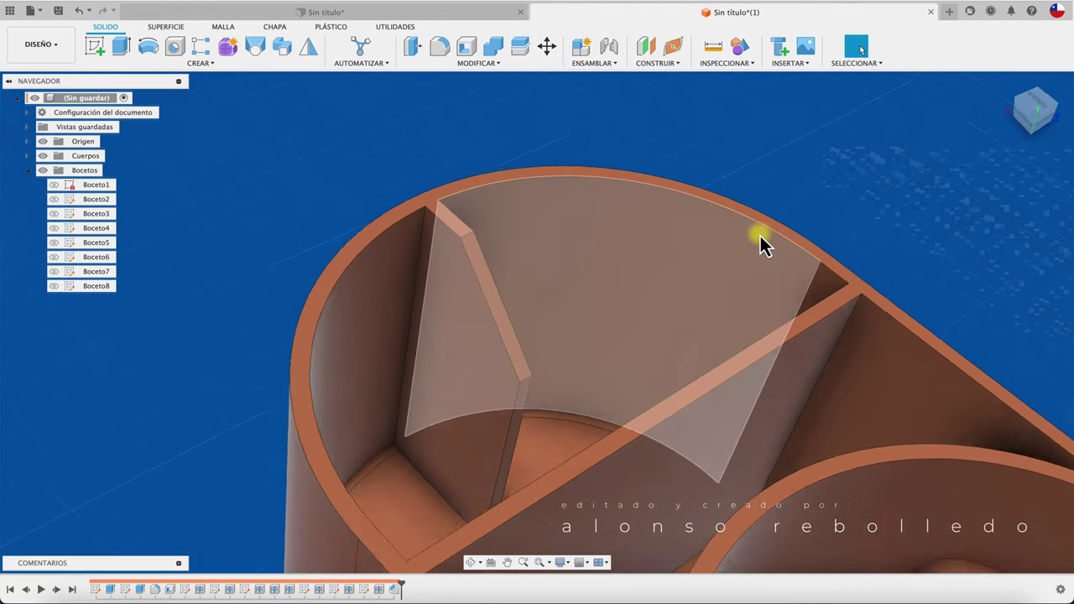